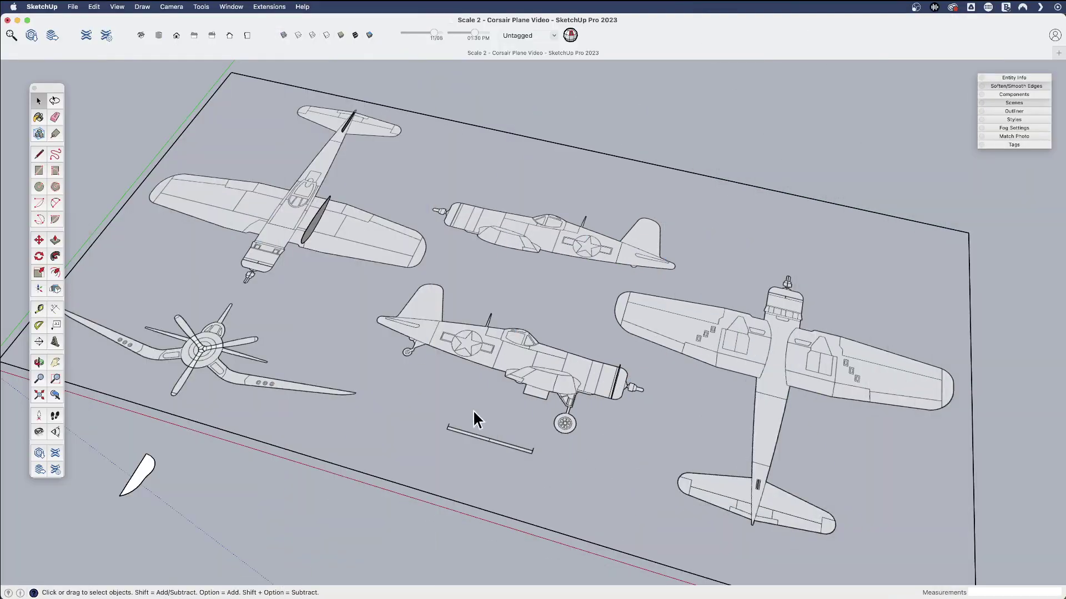
# Step: Open the tail profile group and extrude its airfoil face into a slab across the tailplane
pyautogui.moveTo(474, 420); pyautogui.dragTo(529, 371, button='middle')
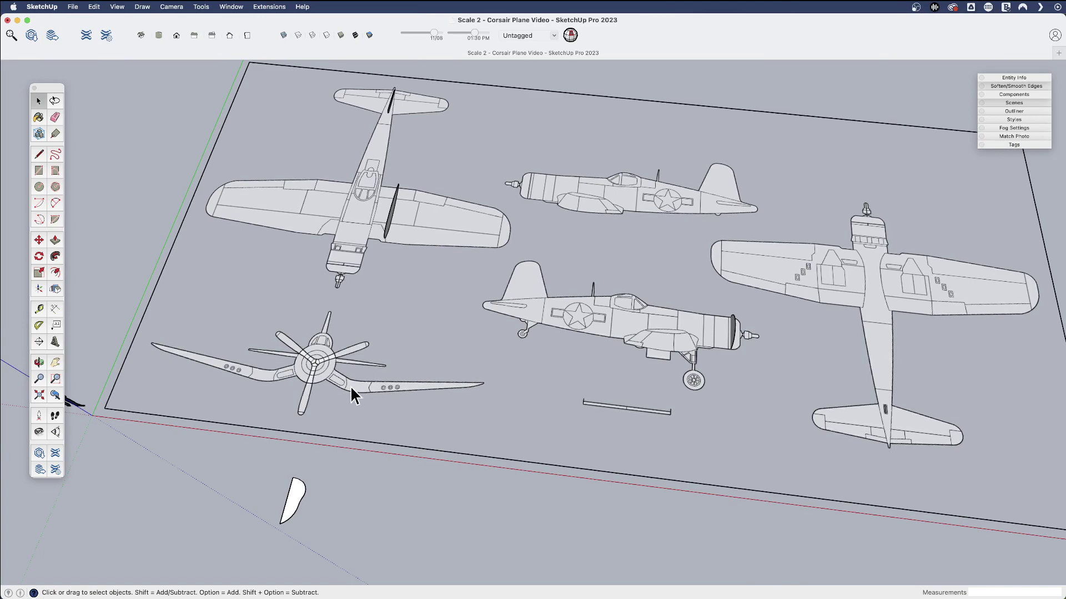
pyautogui.scroll(-3, 341, 242)
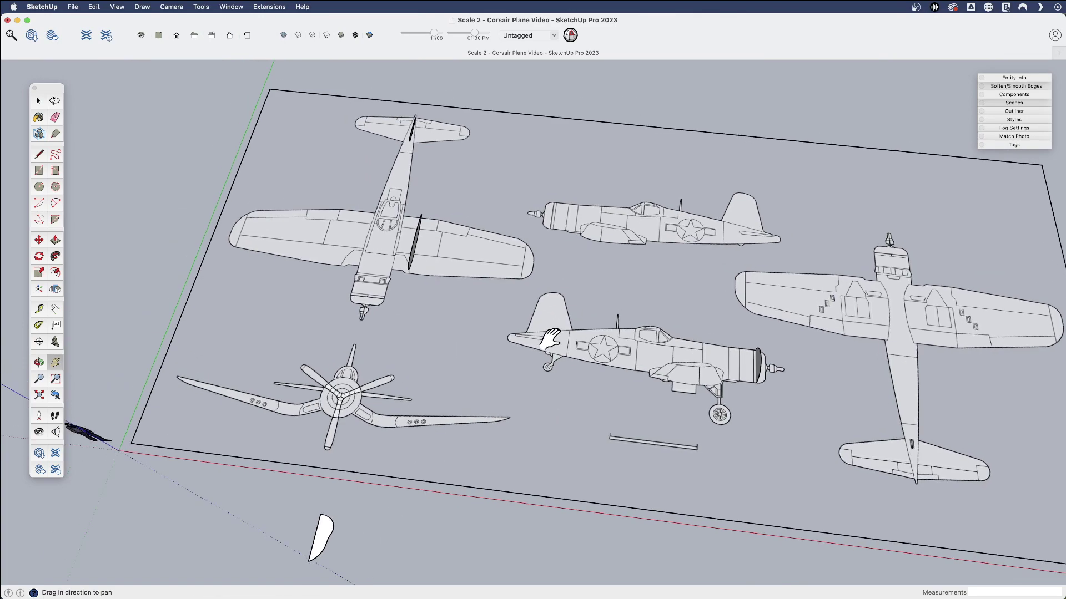
pyautogui.moveTo(341, 242); pyautogui.dragTo(466, 340, button='middle')
pyautogui.scroll(3, 537, 206)
pyautogui.scroll(5, 538, 205)
pyautogui.click(425, 229)
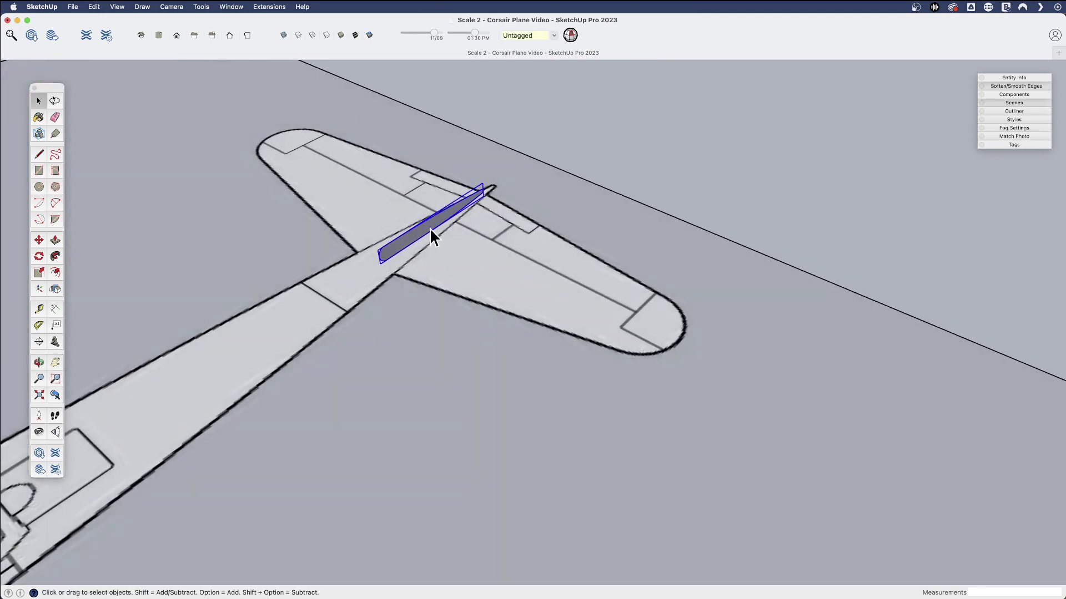
pyautogui.doubleClick(429, 225)
pyautogui.scroll(3, 431, 224)
pyautogui.press('p')
pyautogui.click(434, 236)
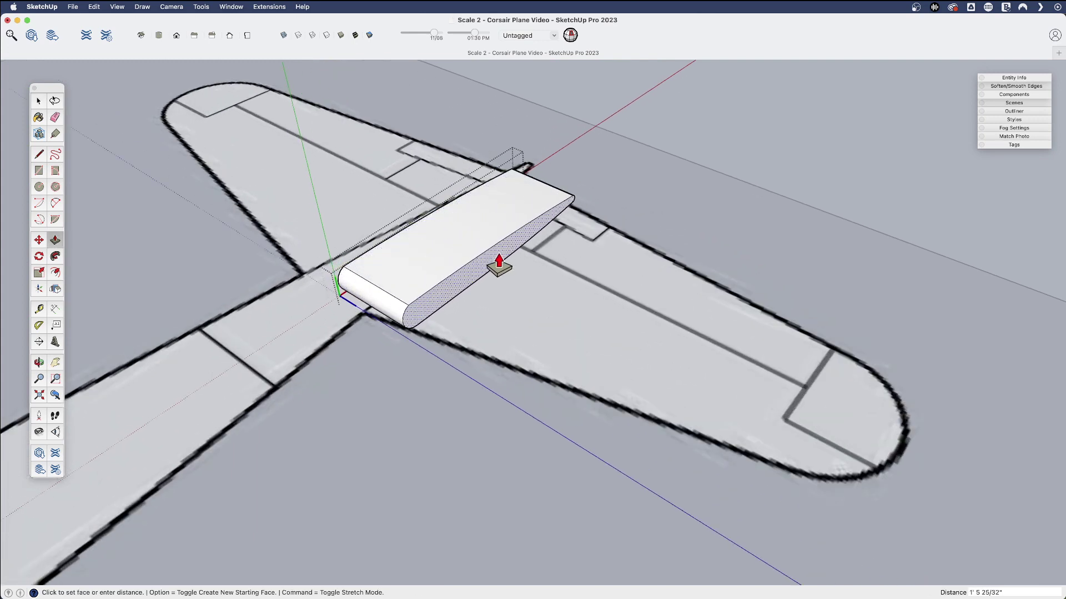
pyautogui.click(497, 261)
# Step: Scale the slab's end face slightly narrower from both corners and slightly thinner
pyautogui.press('space')
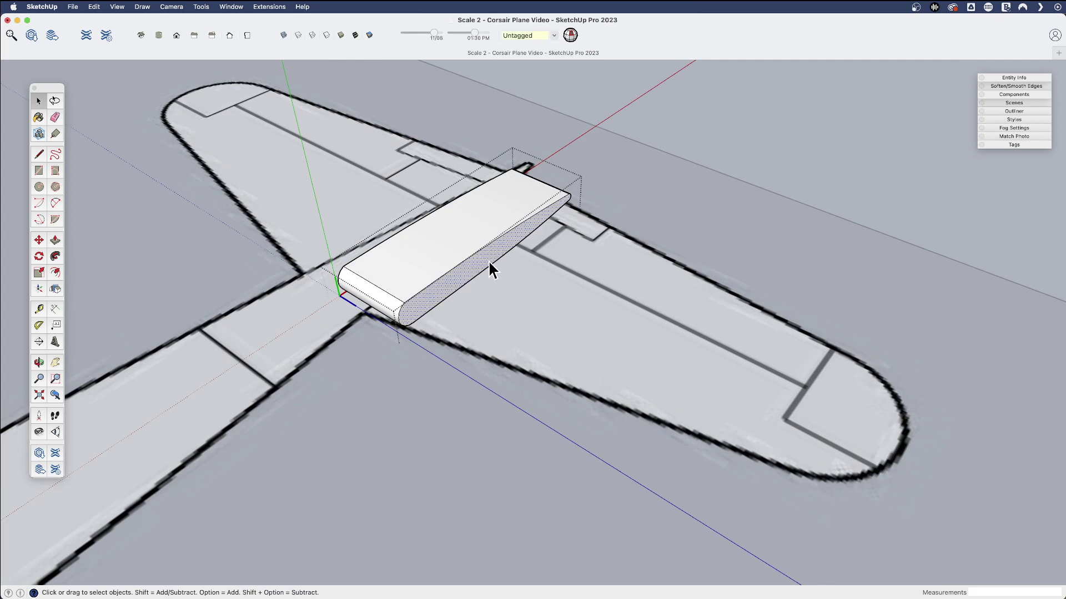
pyautogui.press('s')
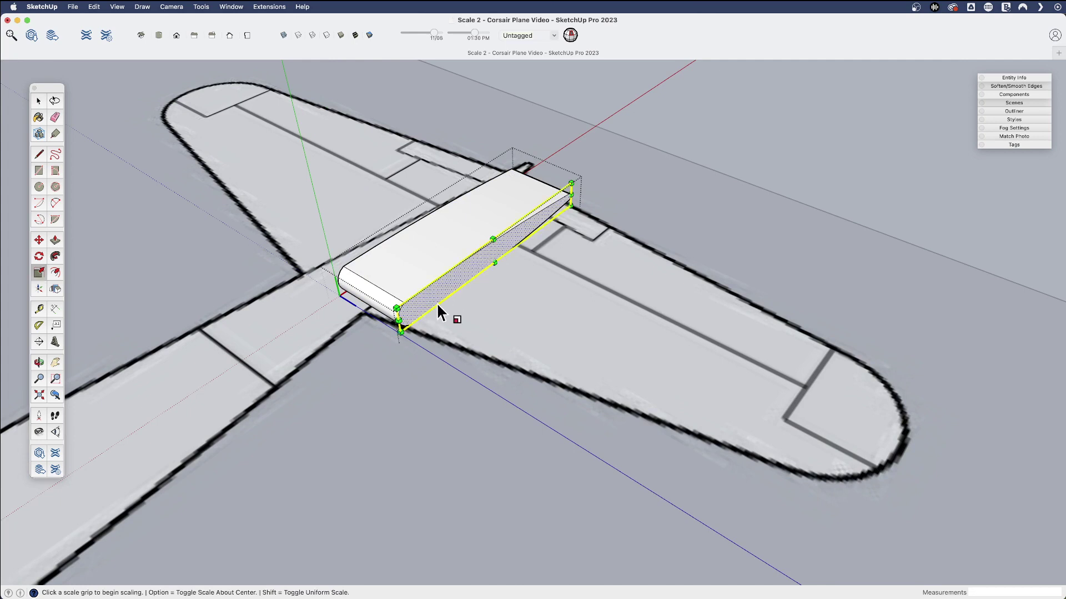
pyautogui.click(399, 321)
pyautogui.click(403, 318)
pyautogui.click(571, 195)
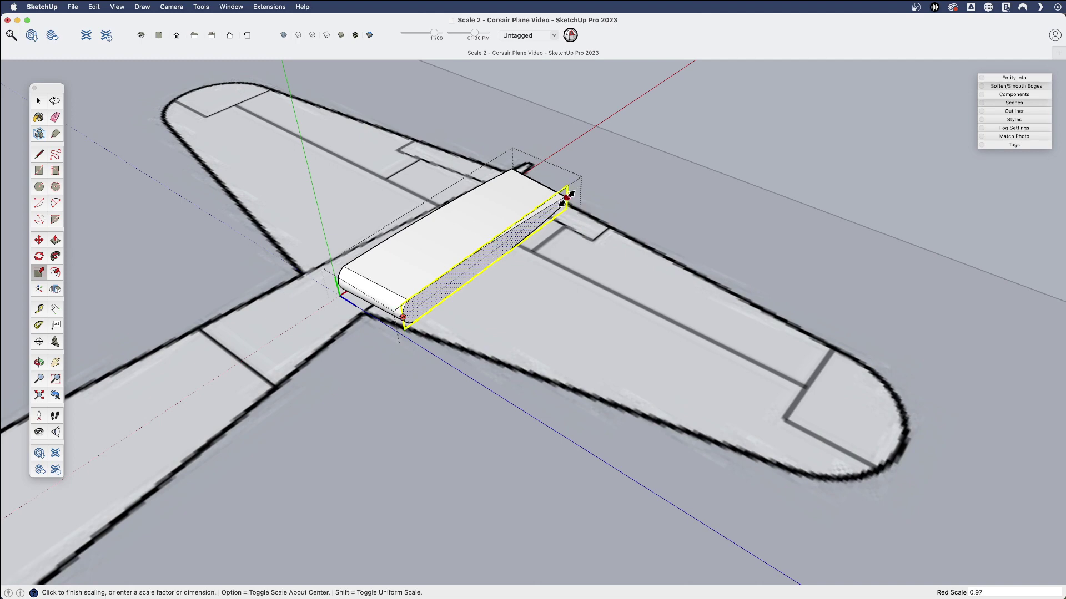
pyautogui.click(566, 198)
pyautogui.keyDown('alt'); pyautogui.click(493, 241); pyautogui.keyUp('alt')
pyautogui.keyDown('alt'); pyautogui.click(502, 244); pyautogui.keyUp('alt')
pyautogui.moveTo(503, 245); pyautogui.dragTo(388, 274, button='middle')
# Step: Push the end face outward to extend the slab further along the tailplane
pyautogui.press('p')
pyautogui.click(405, 281)
pyautogui.click(646, 366)
pyautogui.press('space')
pyautogui.moveTo(647, 369); pyautogui.dragTo(600, 363, button='middle')
# Step: Scale the slab's outer end face narrower, first to 0.89 and then further, for a taper
pyautogui.click(602, 367)
pyautogui.press('s')
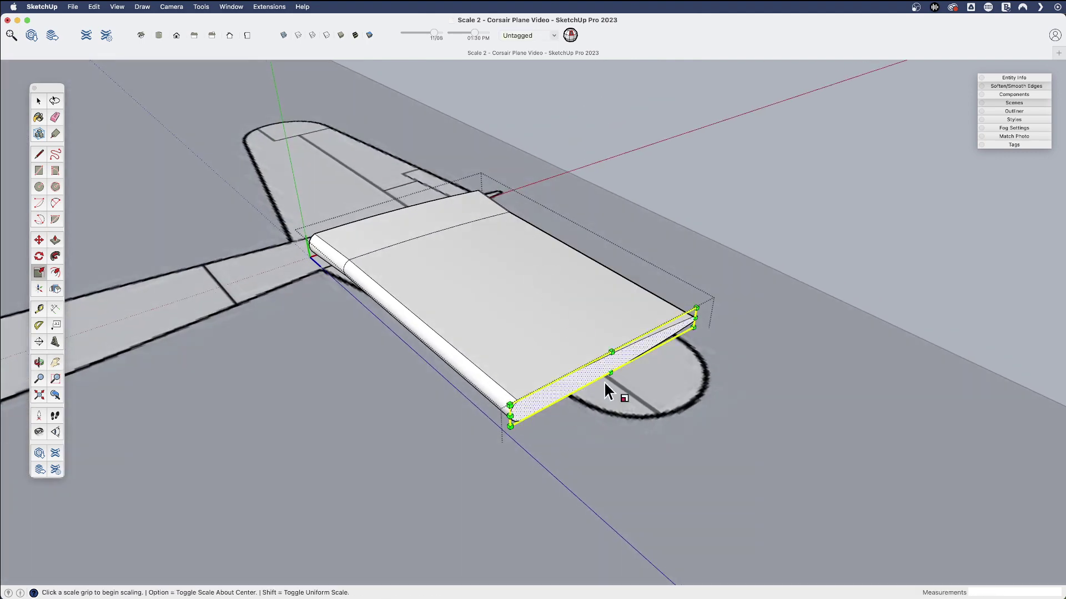
pyautogui.click(696, 317)
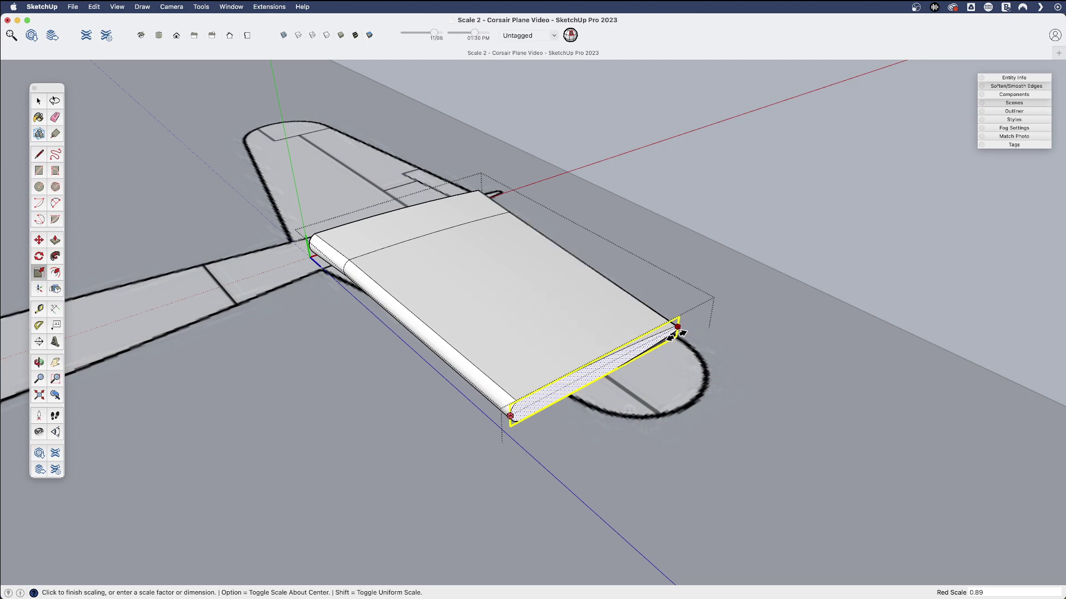
pyautogui.click(671, 337)
pyautogui.click(510, 415)
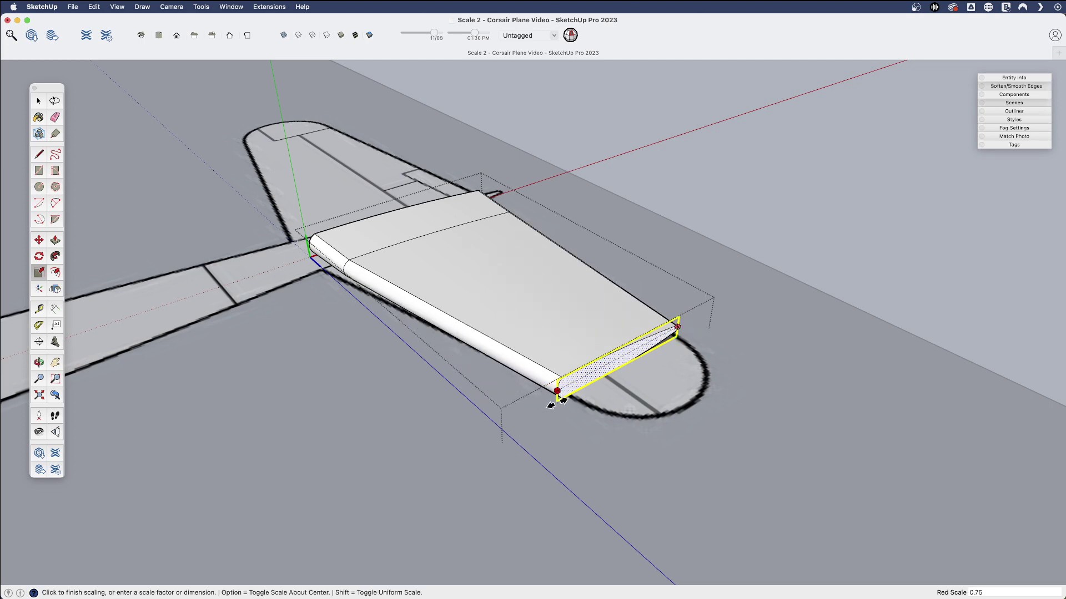
pyautogui.click(572, 395)
pyautogui.moveTo(571, 395); pyautogui.dragTo(458, 300, button='middle')
# Step: Thin the end face to 0.82 and narrow it from both sides
pyautogui.scroll(2, 458, 300)
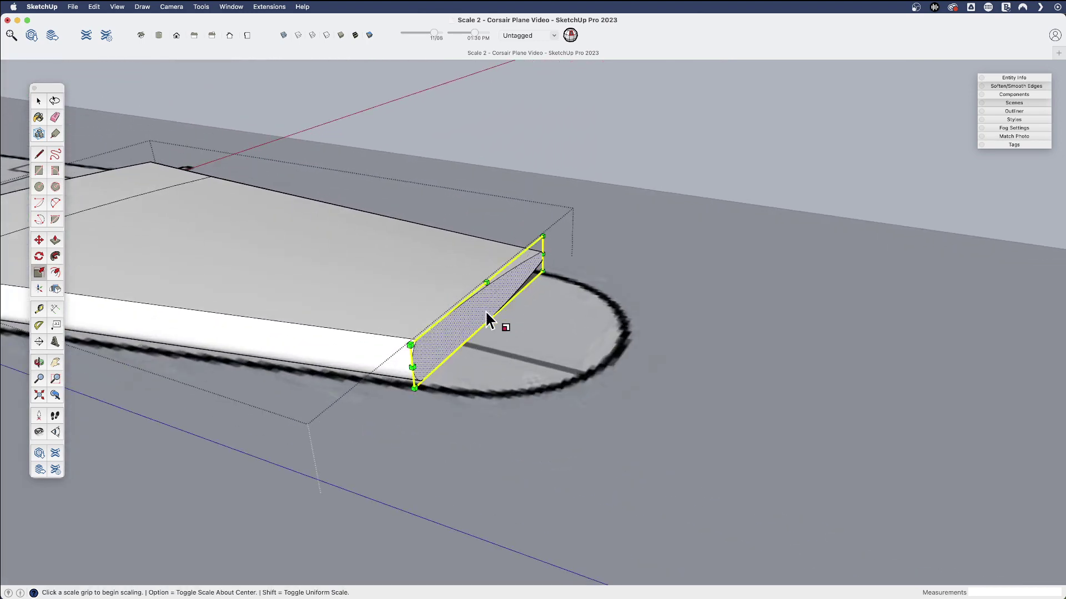
pyautogui.click(488, 283)
pyautogui.click(487, 286)
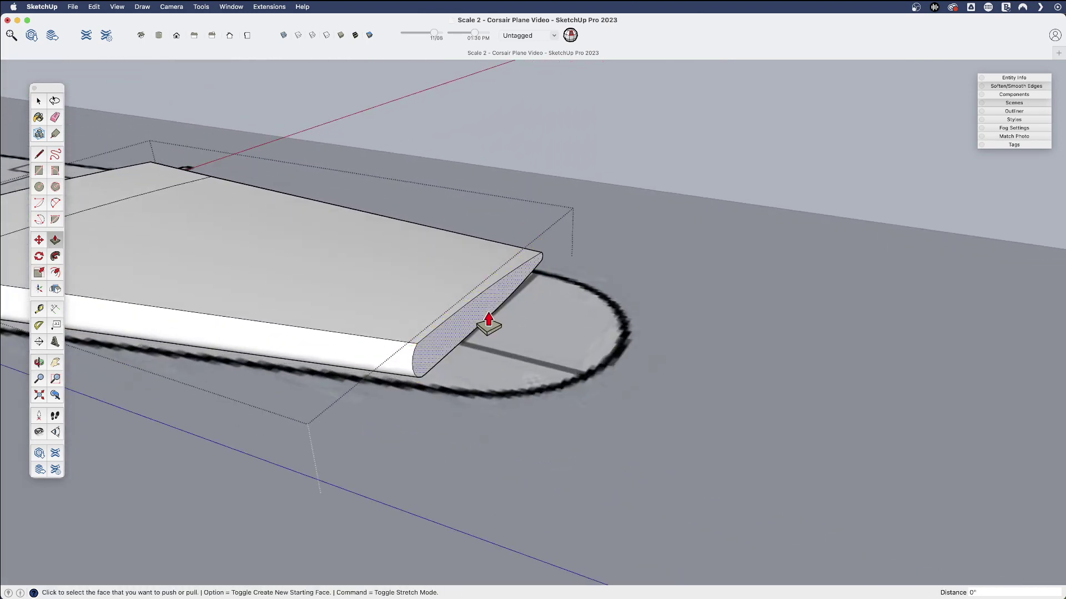
pyautogui.moveTo(538, 326); pyautogui.dragTo(523, 405, button='middle')
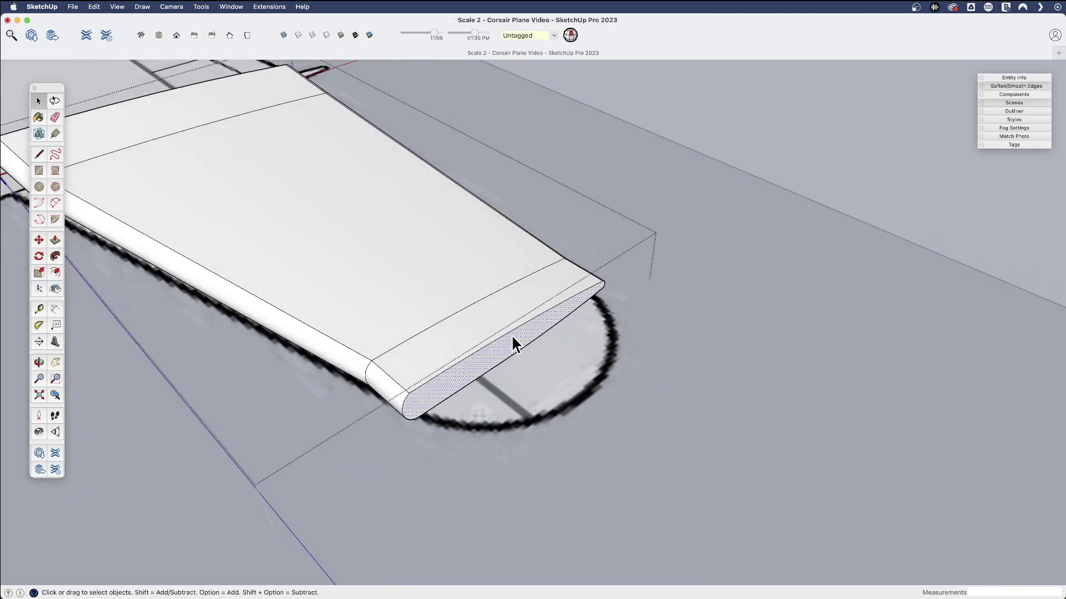
pyautogui.press('s')
pyautogui.moveTo(407, 415); pyautogui.dragTo(422, 411)
pyautogui.moveTo(606, 282); pyautogui.dragTo(596, 287)
pyautogui.moveTo(597, 287); pyautogui.dragTo(536, 344, button='middle')
# Step: Scale the tip face, push out a short tip section, and shrink the new tip face
pyautogui.press('p')
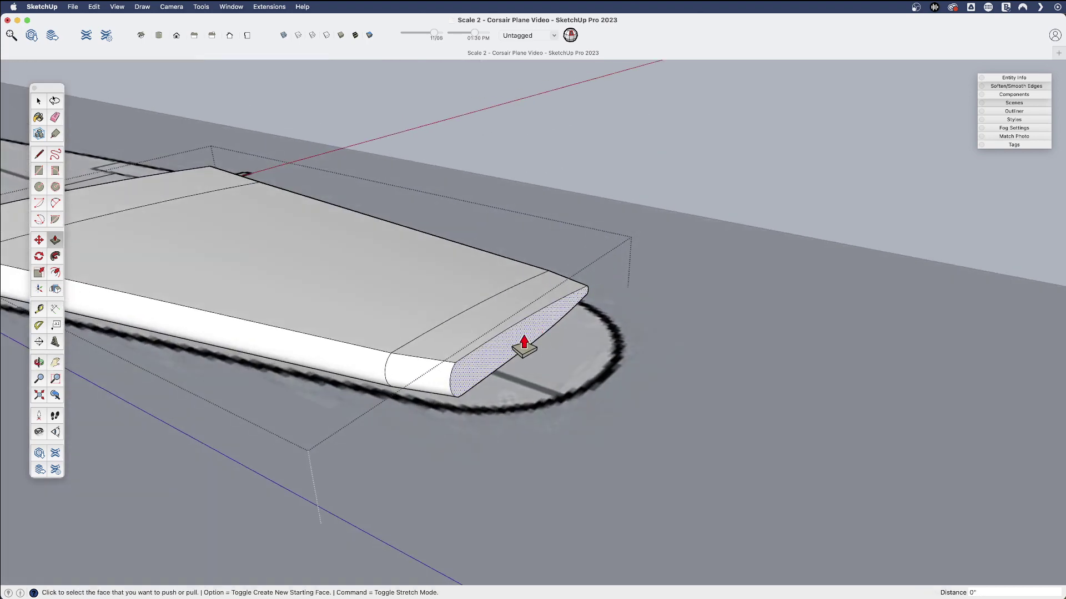
pyautogui.press('s')
pyautogui.click(527, 314)
pyautogui.click(528, 319)
pyautogui.press('p')
pyautogui.moveTo(524, 344); pyautogui.dragTo(578, 364)
pyautogui.press('s')
pyautogui.click(637, 300)
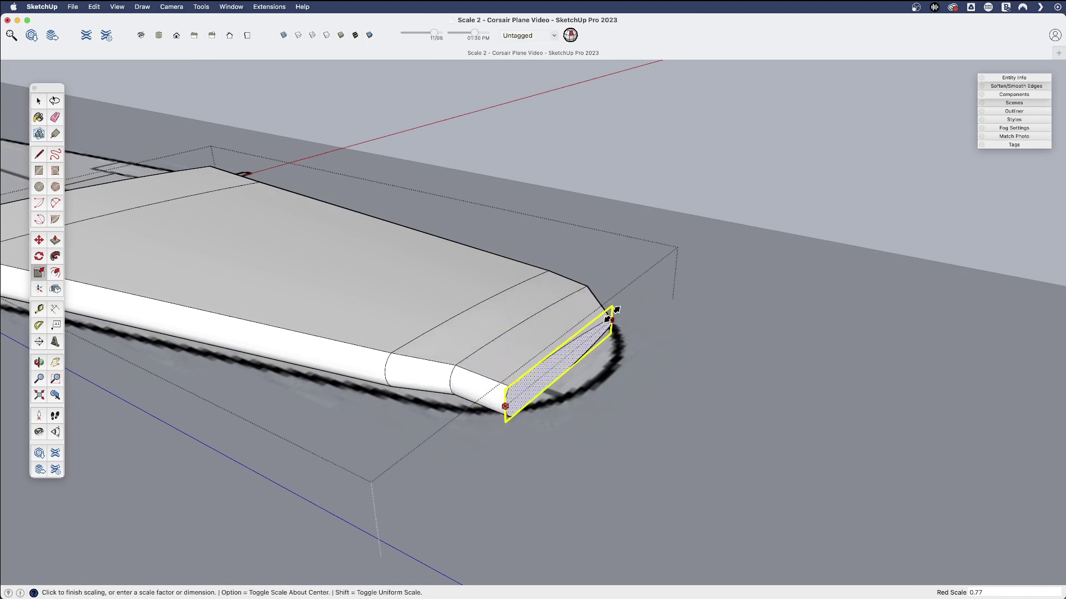
pyautogui.click(615, 312)
pyautogui.moveTo(615, 312); pyautogui.dragTo(617, 284, button='middle')
# Step: Thin the tip face and halve its width about its centre to 0.50
pyautogui.click(612, 282)
pyautogui.click(615, 294)
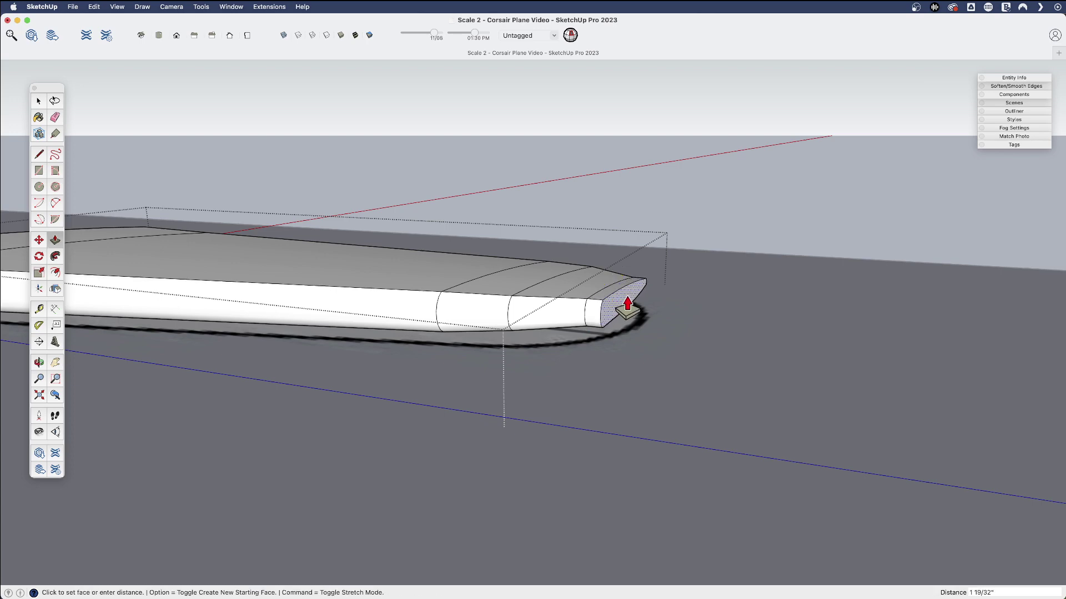
pyautogui.keyDown('shift'); pyautogui.moveTo(628, 304); pyautogui.dragTo(488, 362, button='middle'); pyautogui.keyUp('shift')
pyautogui.press('s')
pyautogui.click(508, 368)
pyautogui.press('alt')
pyautogui.click(547, 351)
# Step: Stretch the edge across the tip so its length matches the drawing's outline
pyautogui.moveTo(564, 340); pyautogui.dragTo(512, 435, button='middle')
pyautogui.press('space')
pyautogui.moveTo(359, 351); pyautogui.dragTo(713, 392)
pyautogui.press('s')
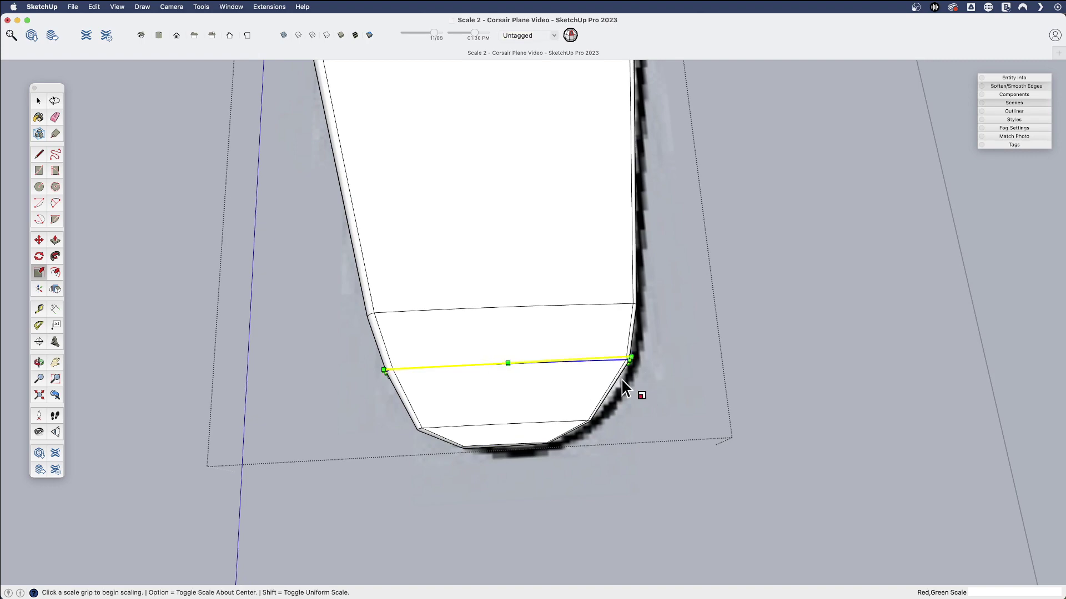
pyautogui.click(634, 361)
pyautogui.click(634, 360)
pyautogui.moveTo(464, 419); pyautogui.dragTo(709, 247, button='middle')
# Step: Scale the tip sections thinner to match the tailplane's tip thickness
pyautogui.moveTo(768, 400); pyautogui.dragTo(677, 288)
pyautogui.scroll(3, 677, 288)
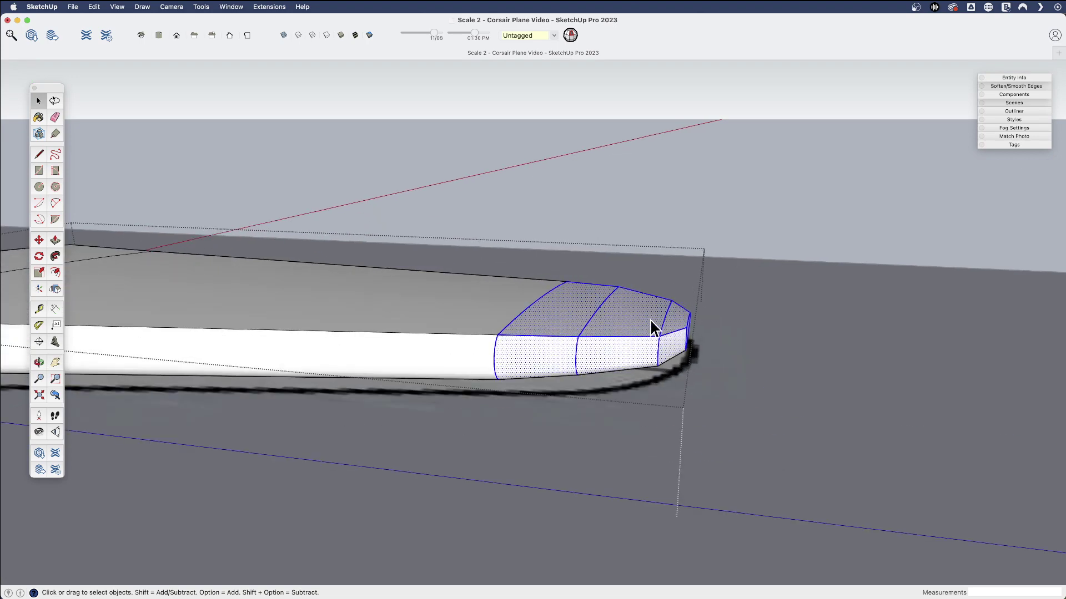
pyautogui.press('s')
pyautogui.click(614, 303)
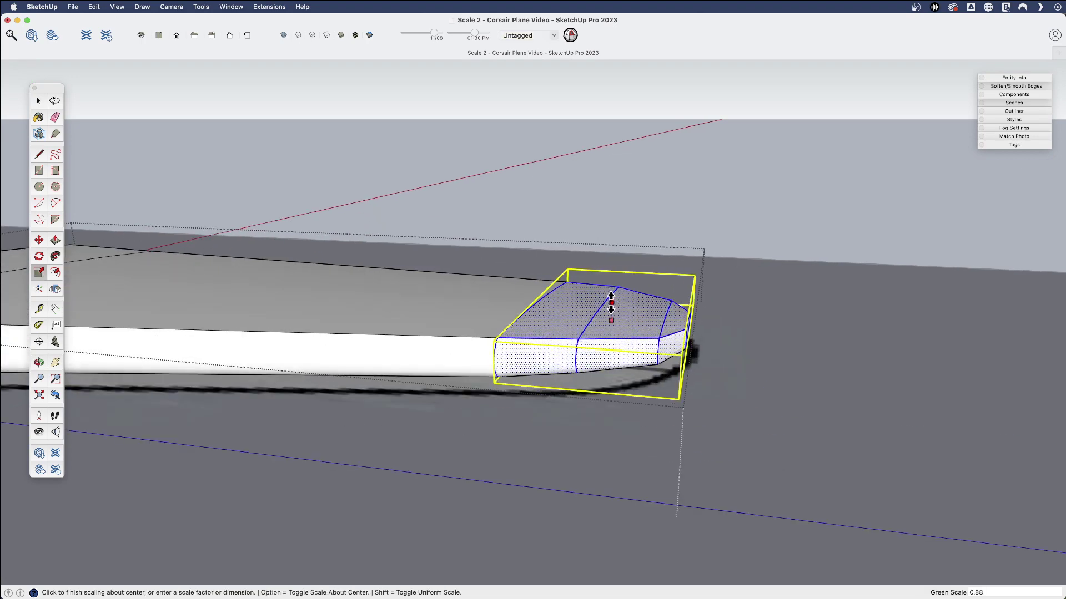
pyautogui.click(610, 308)
pyautogui.moveTo(607, 307); pyautogui.dragTo(578, 318, button='middle')
pyautogui.click(590, 300)
pyautogui.click(589, 300)
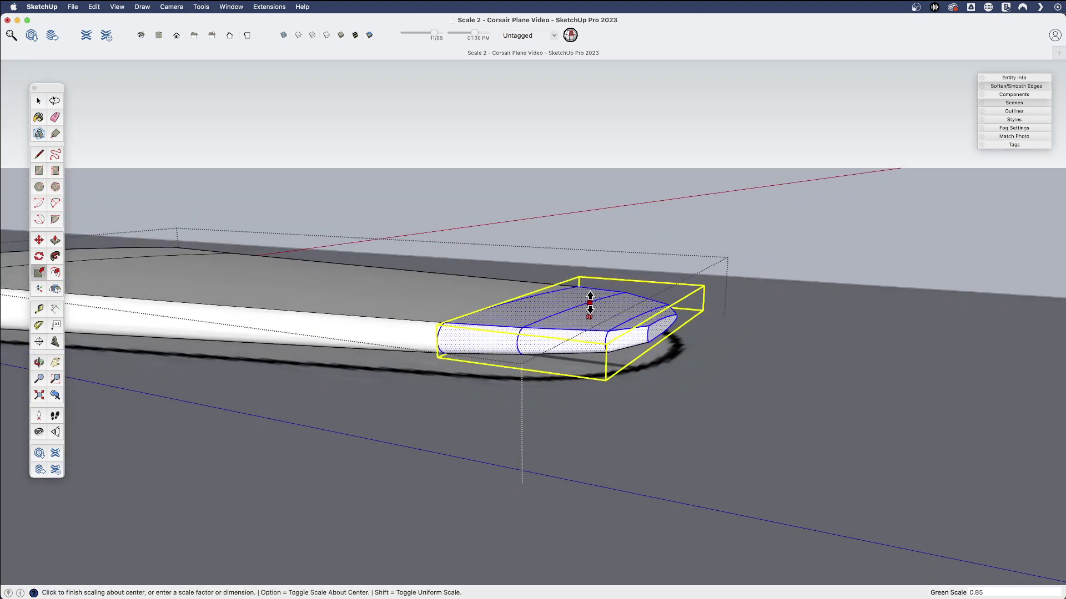
pyautogui.moveTo(590, 300); pyautogui.dragTo(650, 441, button='middle')
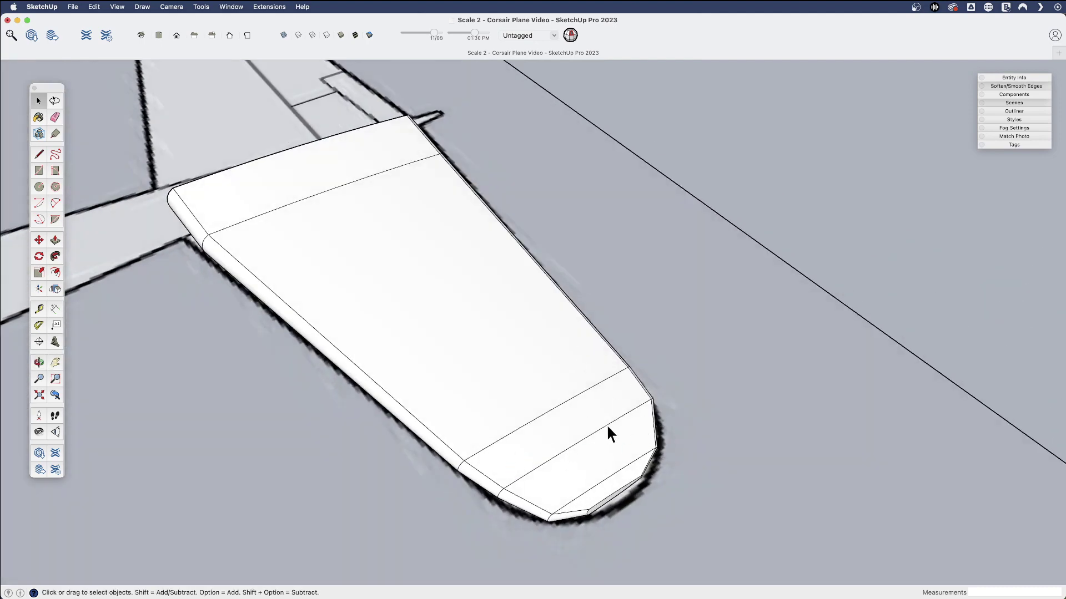
# Step: Soften the segment edges on the tailplane's top and lower surfaces with the Eraser
pyautogui.click(448, 319)
pyautogui.press('e')
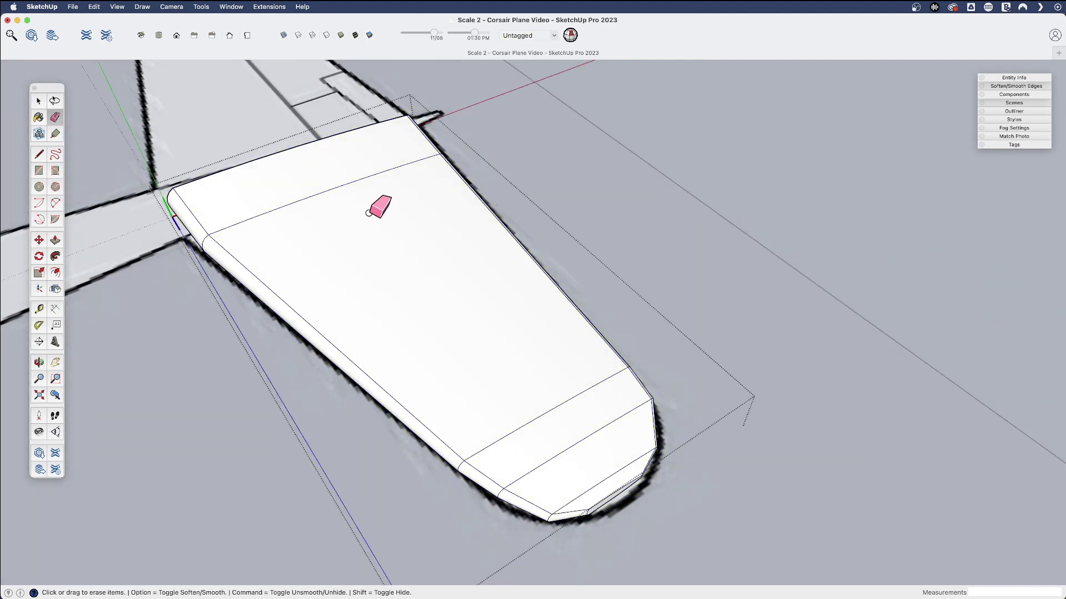
pyautogui.moveTo(354, 198)
pyautogui.keyDown('alt'); pyautogui.mouseDown()
pyautogui.moveTo(431, 260)
pyautogui.moveTo(608, 483)
pyautogui.mouseUp(); pyautogui.keyUp('alt')
pyautogui.moveTo(608, 483)
pyautogui.mouseDown(button='middle')
pyautogui.moveTo(383, 340)
pyautogui.moveTo(611, 323)
pyautogui.moveTo(615, 370)
pyautogui.mouseUp(button='middle')
pyautogui.scroll(3, 496, 378)
pyautogui.moveTo(496, 377)
pyautogui.keyDown('alt'); pyautogui.mouseDown()
pyautogui.moveTo(547, 381)
pyautogui.moveTo(641, 413)
pyautogui.moveTo(657, 413)
pyautogui.moveTo(562, 389)
pyautogui.moveTo(705, 395)
pyautogui.mouseUp(); pyautogui.keyUp('alt')
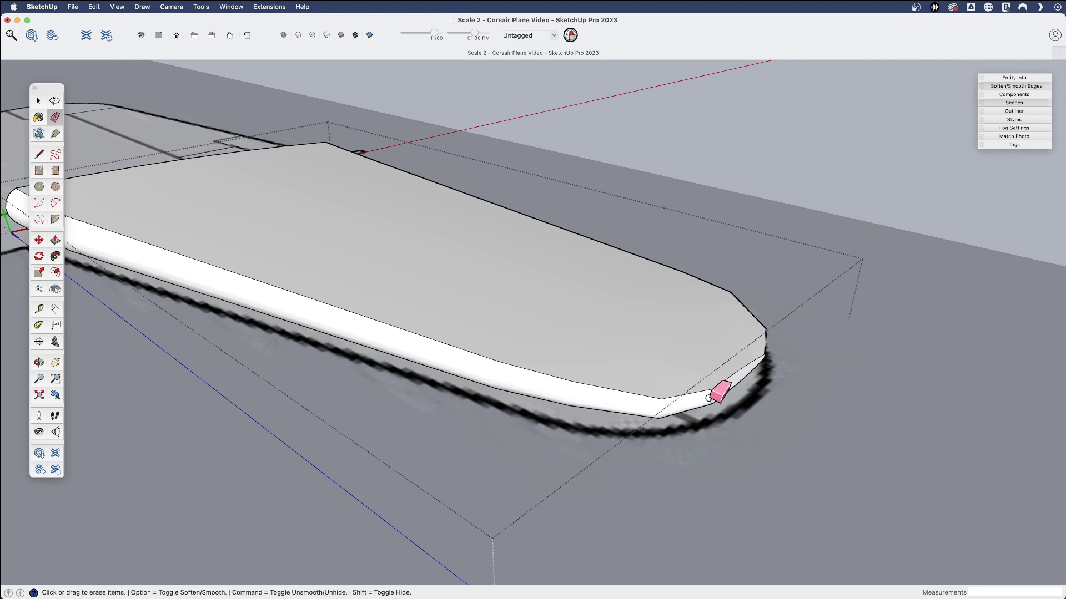
pyautogui.moveTo(719, 391); pyautogui.dragTo(608, 503, button='middle')
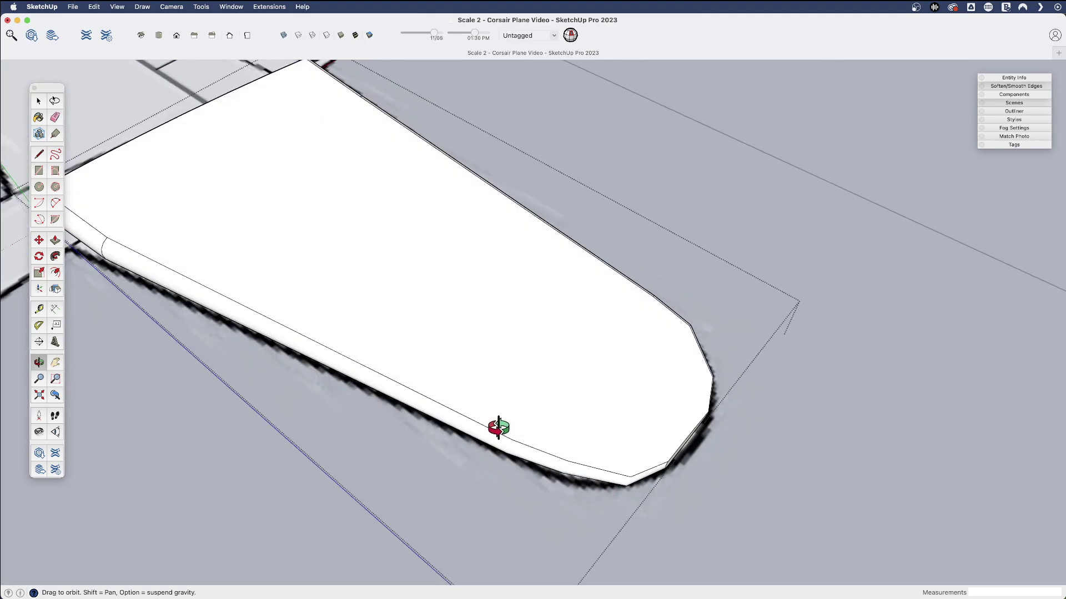
pyautogui.moveTo(610, 360); pyautogui.dragTo(494, 274, button='middle')
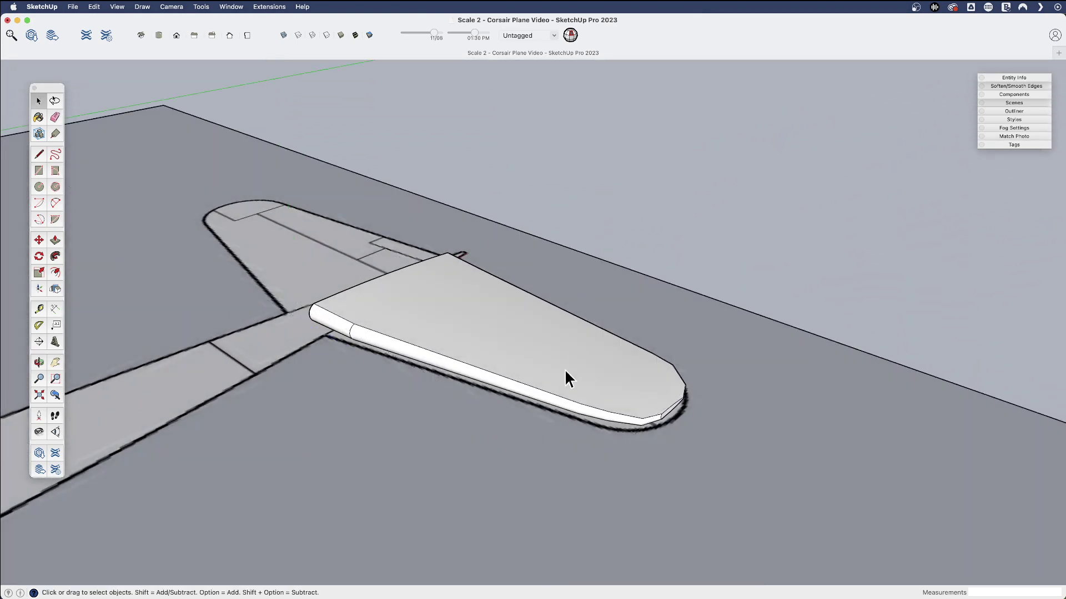
# Step: Make the profile a component named 'Wing' with the propeller drawing in view
pyautogui.scroll(-5, 565, 371)
pyautogui.keyDown('shift'); pyautogui.moveTo(522, 414); pyautogui.dragTo(564, 340, button='middle'); pyautogui.keyUp('shift')
pyautogui.scroll(-3, 535, 338)
pyautogui.keyDown('shift'); pyautogui.moveTo(495, 400); pyautogui.dragTo(547, 309, button='middle'); pyautogui.keyUp('shift')
pyautogui.scroll(-2, 500, 394)
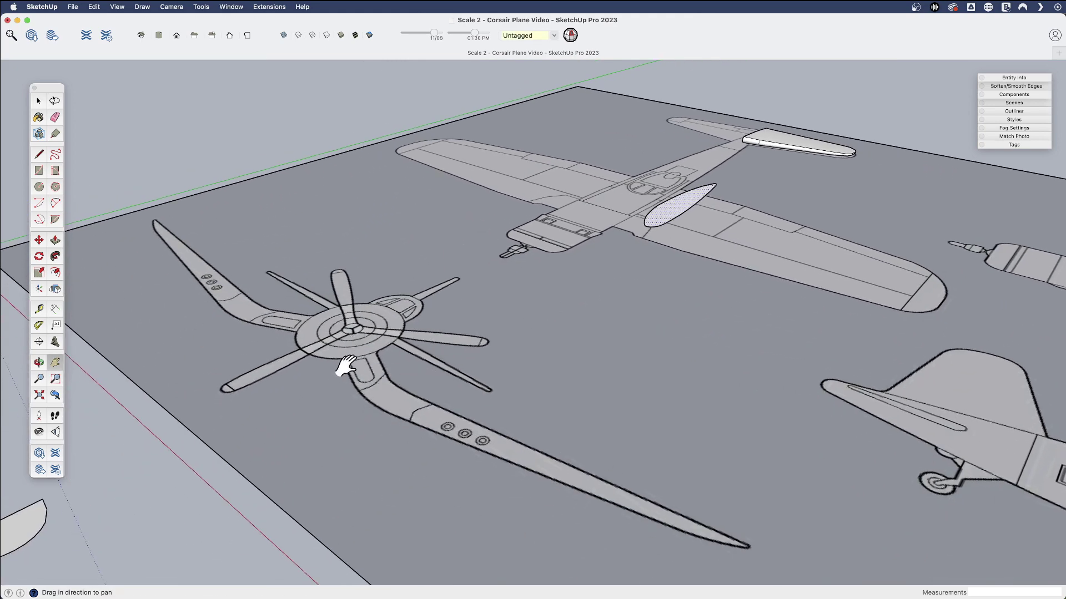
pyautogui.keyDown('shift'); pyautogui.moveTo(458, 431); pyautogui.dragTo(494, 427, button='middle'); pyautogui.keyUp('shift')
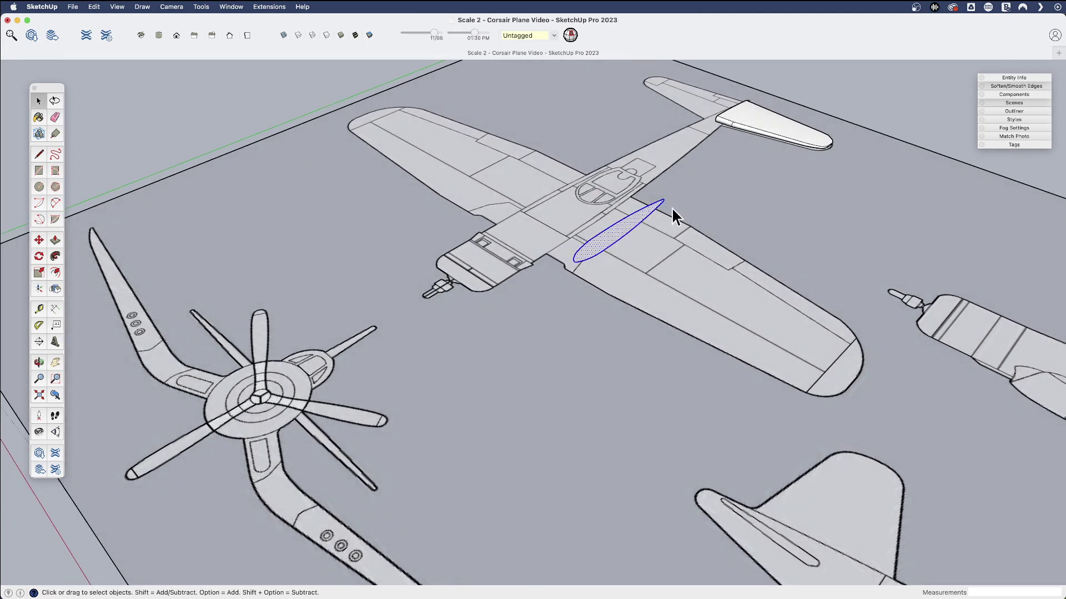
pyautogui.write('gWing')
pyautogui.press('Return')
# Step: Move the profile to the propeller drawing, rotate it -90°, and place it on the hub
pyautogui.scroll(-5, 581, 248)
pyautogui.scroll(3, 590, 371)
pyautogui.press('m')
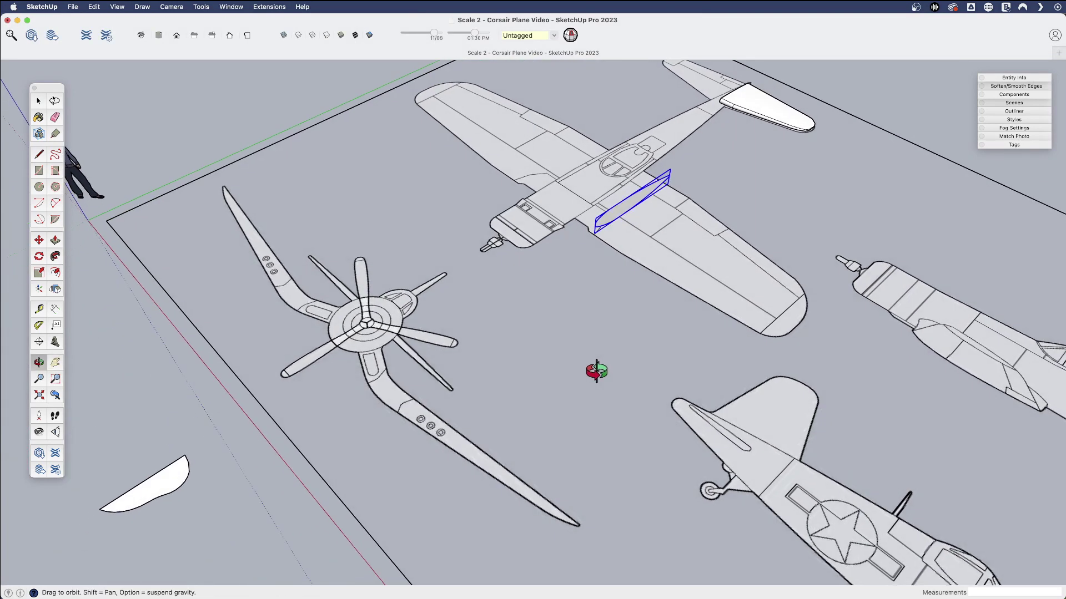
pyautogui.click(641, 244)
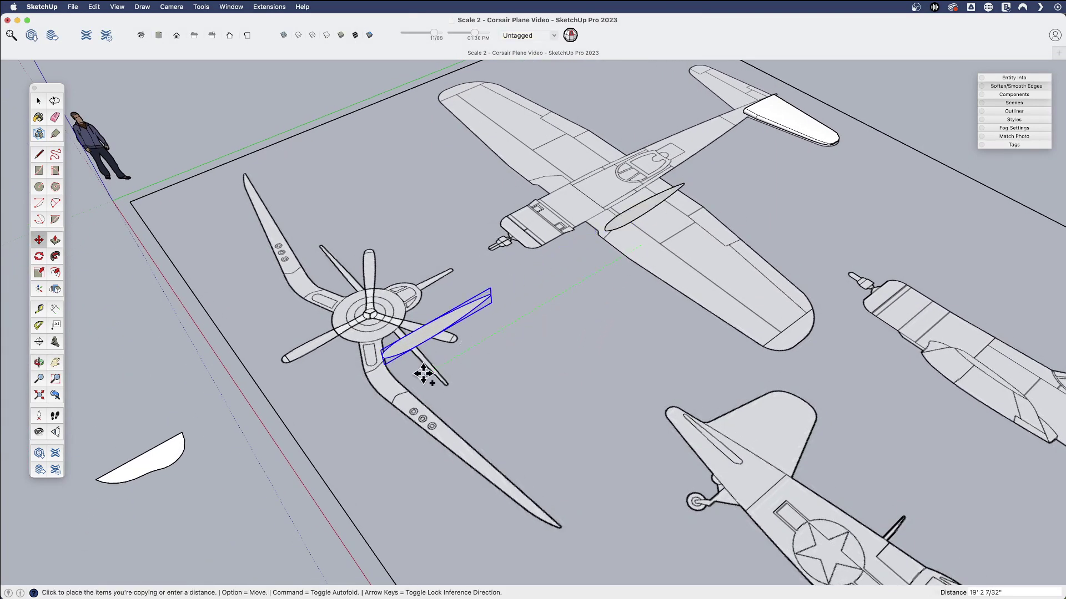
pyautogui.click(383, 392)
pyautogui.press('q')
pyautogui.click(402, 341)
pyautogui.click(406, 374)
pyautogui.press('m')
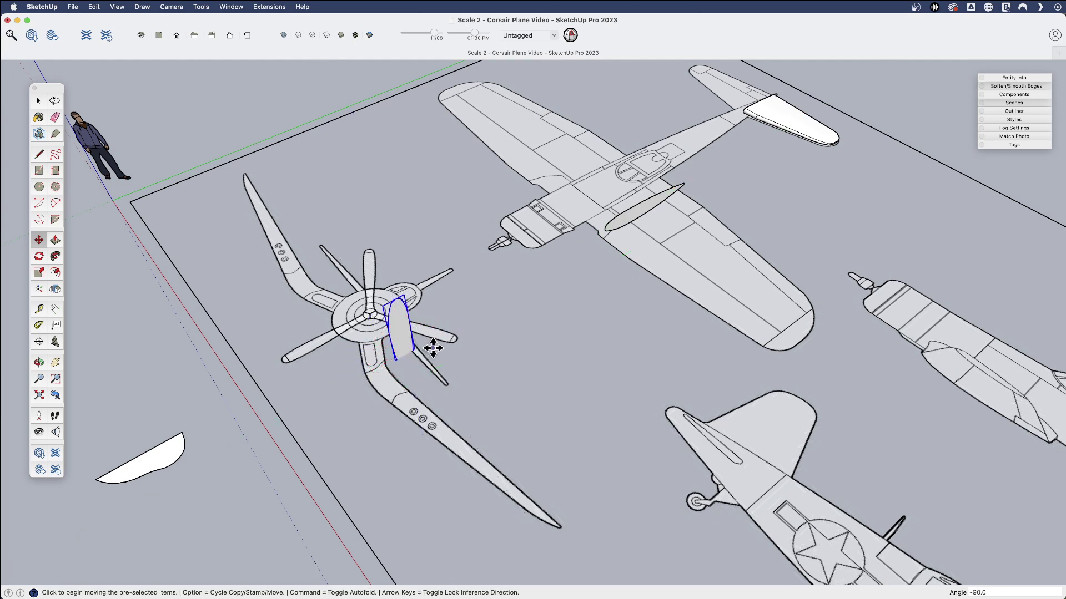
pyautogui.click(435, 349)
pyautogui.click(404, 337)
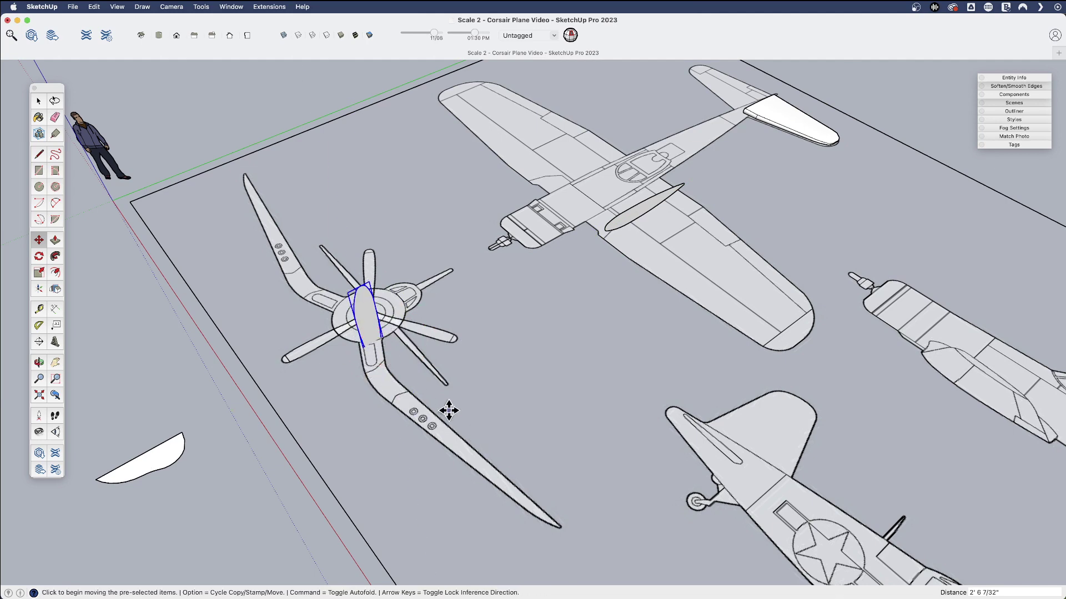
# Step: Tilt the profile 30° about its base
pyautogui.scroll(-2, 421, 388)
pyautogui.press('o')
pyautogui.moveTo(404, 369); pyautogui.dragTo(548, 257)
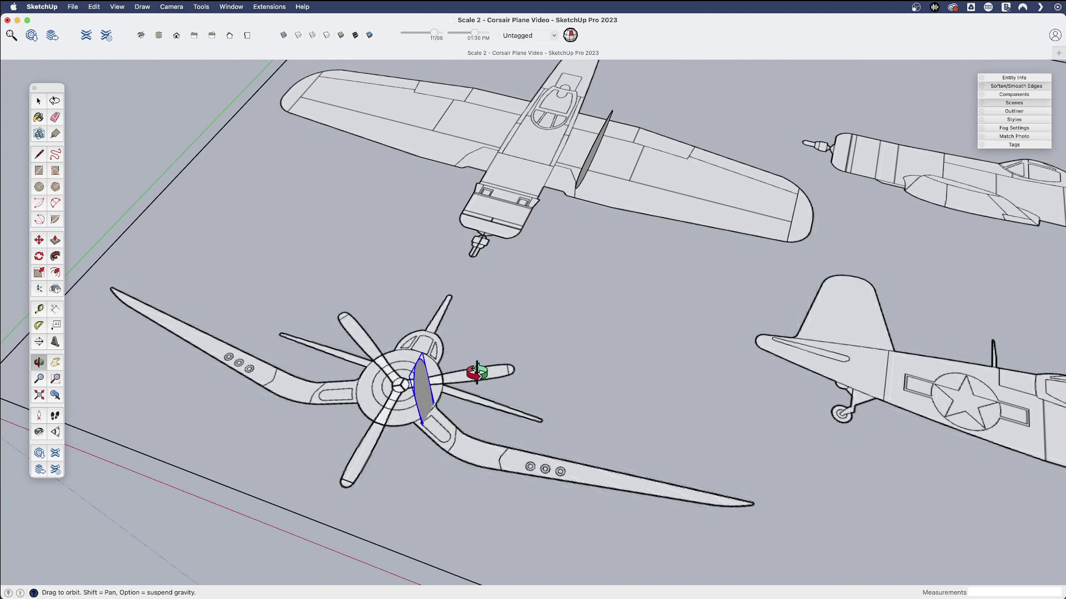
pyautogui.scroll(5, 439, 414)
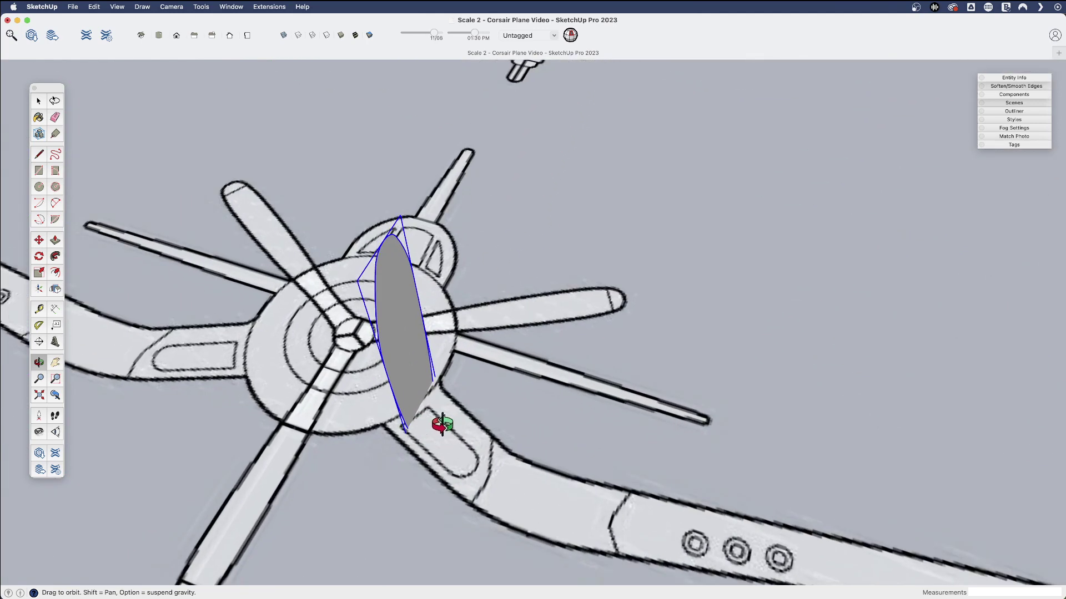
pyautogui.scroll(3, 442, 423)
pyautogui.press('q')
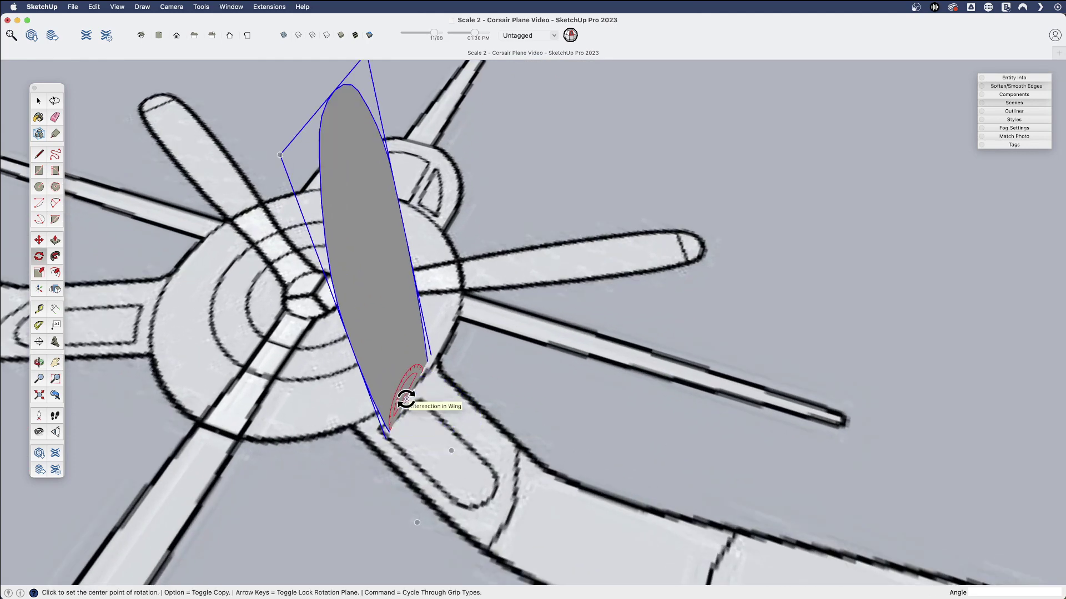
pyautogui.click(406, 399)
pyautogui.click(372, 462)
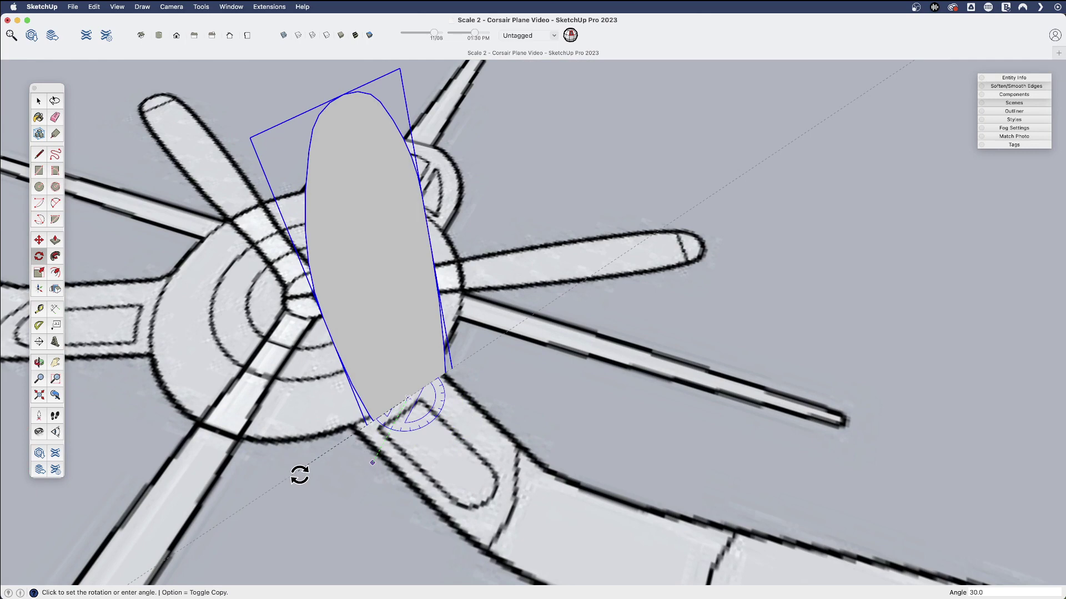
pyautogui.click(299, 475)
# Step: Reposition the tilted profile to align it with the front-view drawing
pyautogui.press('m')
pyautogui.click(421, 314)
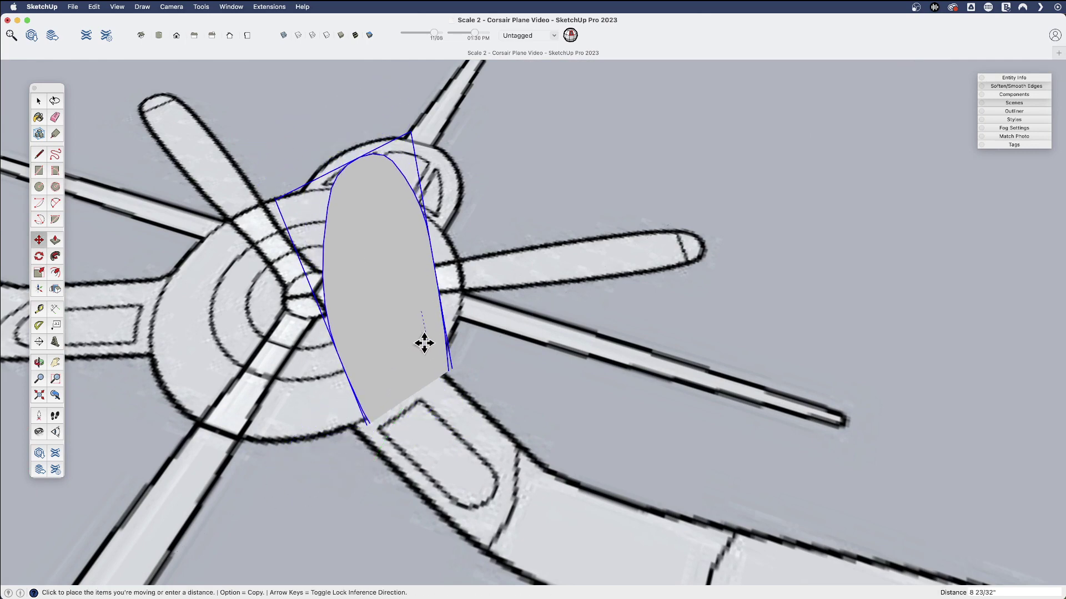
pyautogui.click(423, 345)
pyautogui.click(492, 368)
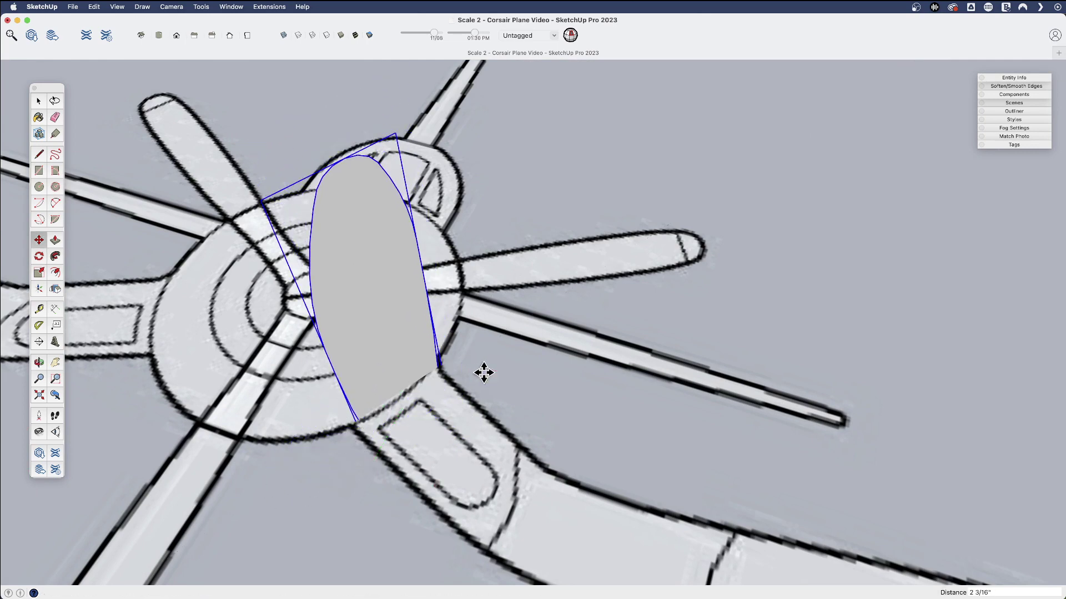
pyautogui.scroll(-5, 483, 373)
pyautogui.moveTo(409, 352); pyautogui.dragTo(475, 316, button='middle')
# Step: Open the profile component and extrude its face into a solid
pyautogui.press('space')
pyautogui.doubleClick(392, 352)
pyautogui.press('p')
pyautogui.click(394, 352)
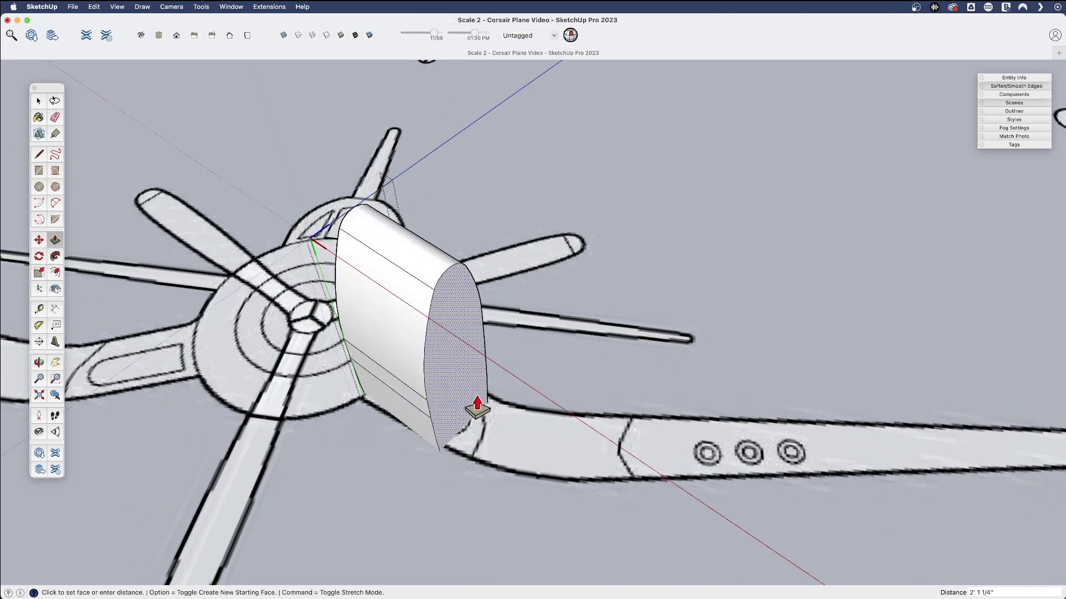
pyautogui.click(476, 402)
pyautogui.moveTo(476, 401); pyautogui.dragTo(430, 281, button='middle')
# Step: Scale the end face about its centre to 0.92 and switch on X-ray view
pyautogui.press('s')
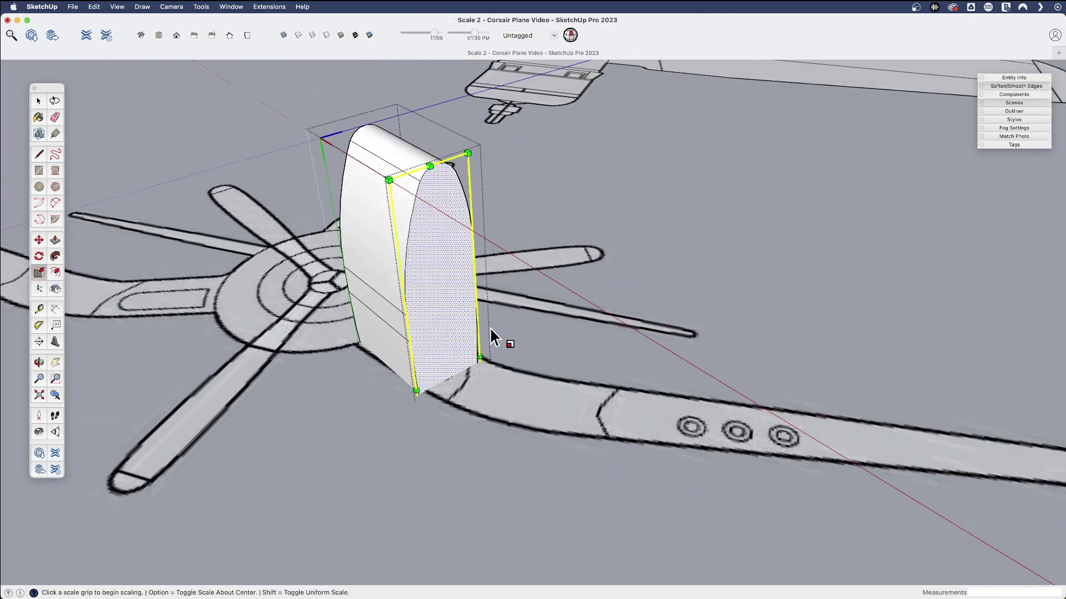
pyautogui.click(479, 358)
pyautogui.press('alt')
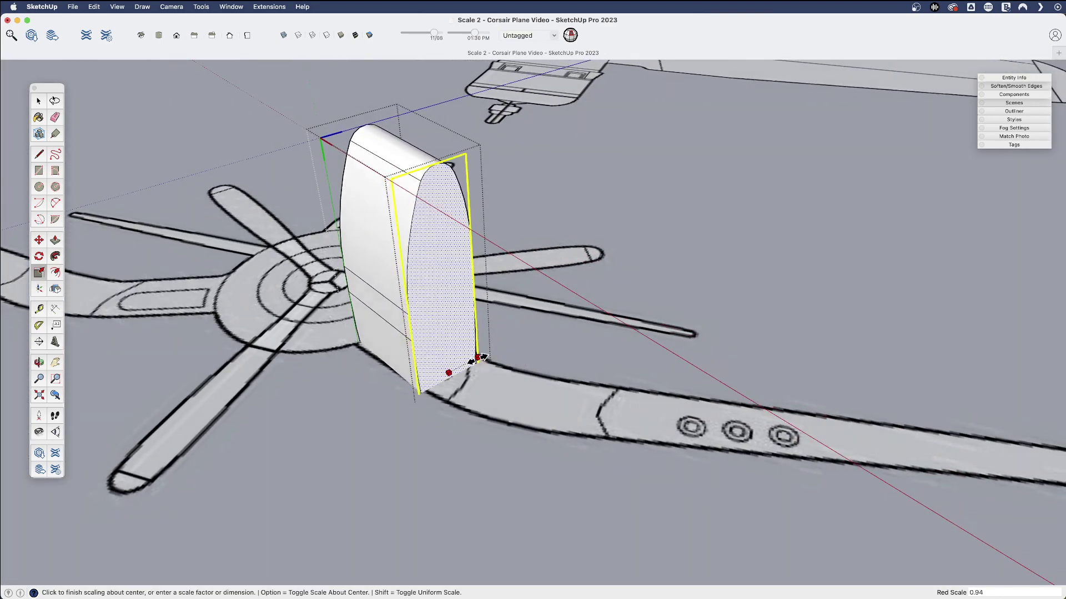
pyautogui.click(478, 359)
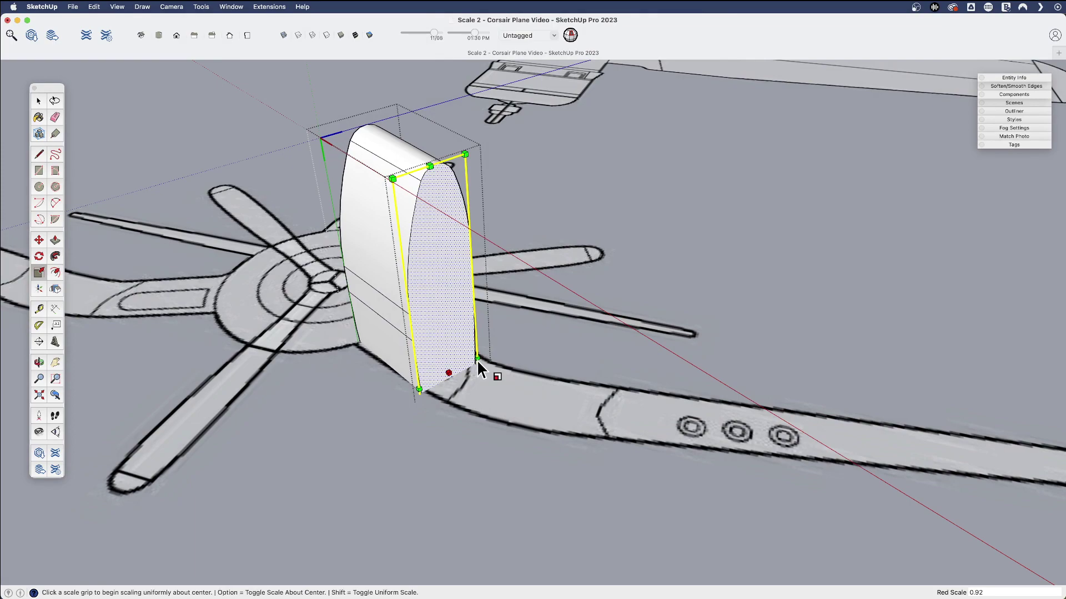
pyautogui.press('x')
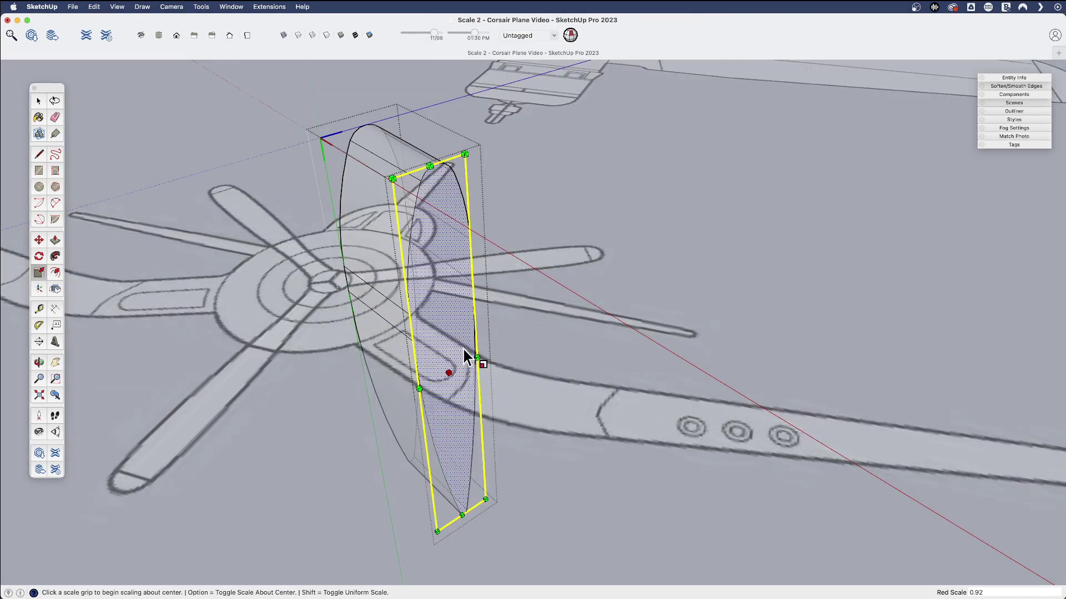
pyautogui.moveTo(464, 350)
pyautogui.mouseDown(button='middle')
pyautogui.moveTo(512, 338)
pyautogui.moveTo(721, 181)
pyautogui.moveTo(592, 181)
pyautogui.moveTo(475, 350)
pyautogui.mouseUp(button='middle')
pyautogui.moveTo(449, 300); pyautogui.dragTo(497, 354, button='middle')
# Step: Scale the end face again about its centre to 0.96
pyautogui.press('space')
pyautogui.press('s')
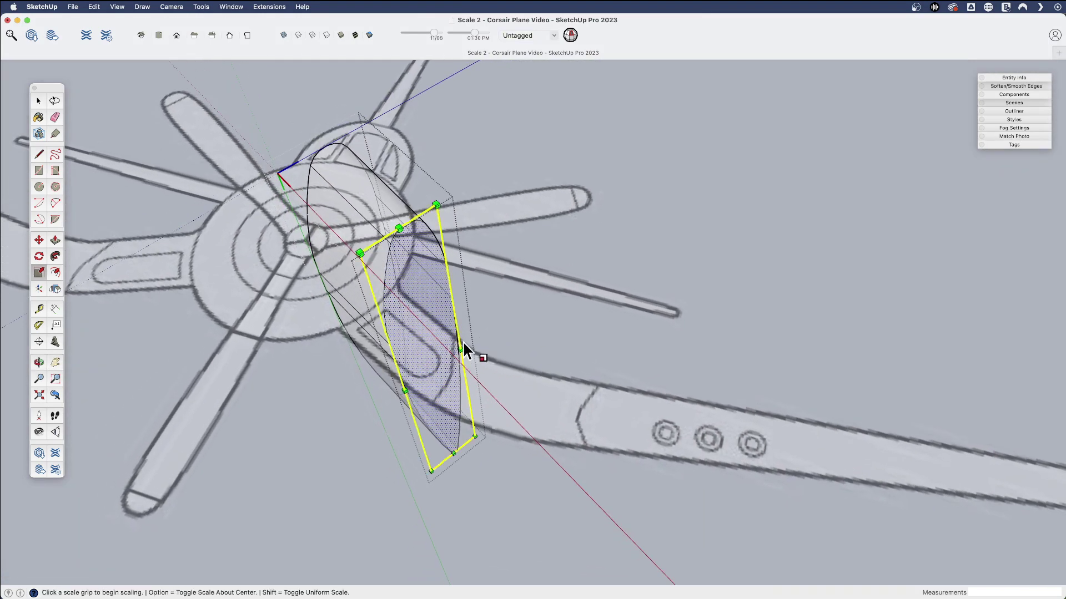
pyautogui.click(459, 349)
pyautogui.press('alt')
pyautogui.click(458, 350)
# Step: Extrude a second section from the end face and turn X-ray off
pyautogui.press('p')
pyautogui.click(443, 369)
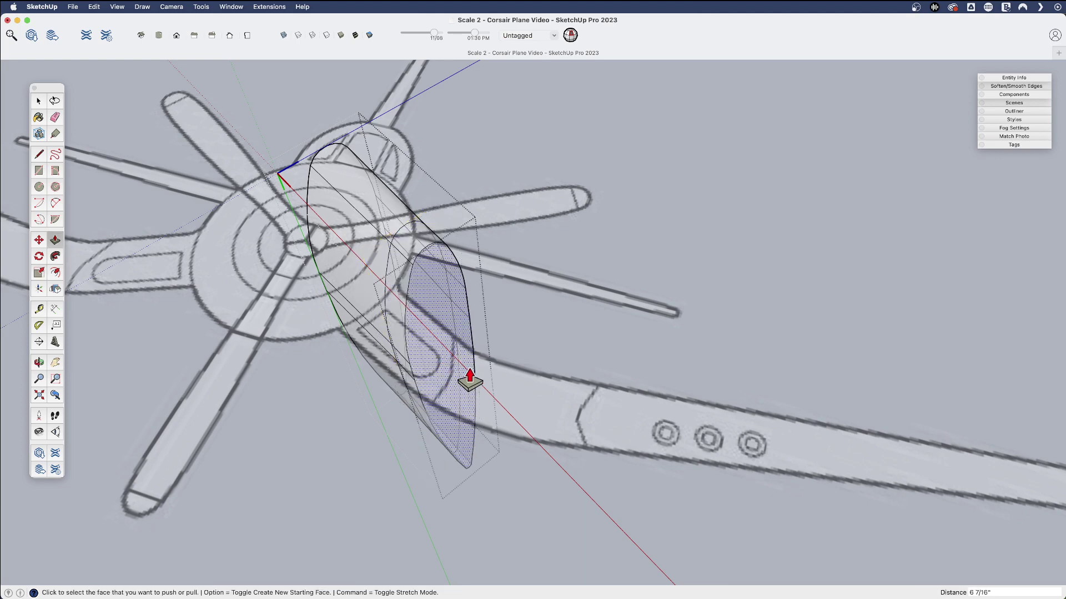
pyautogui.press('x')
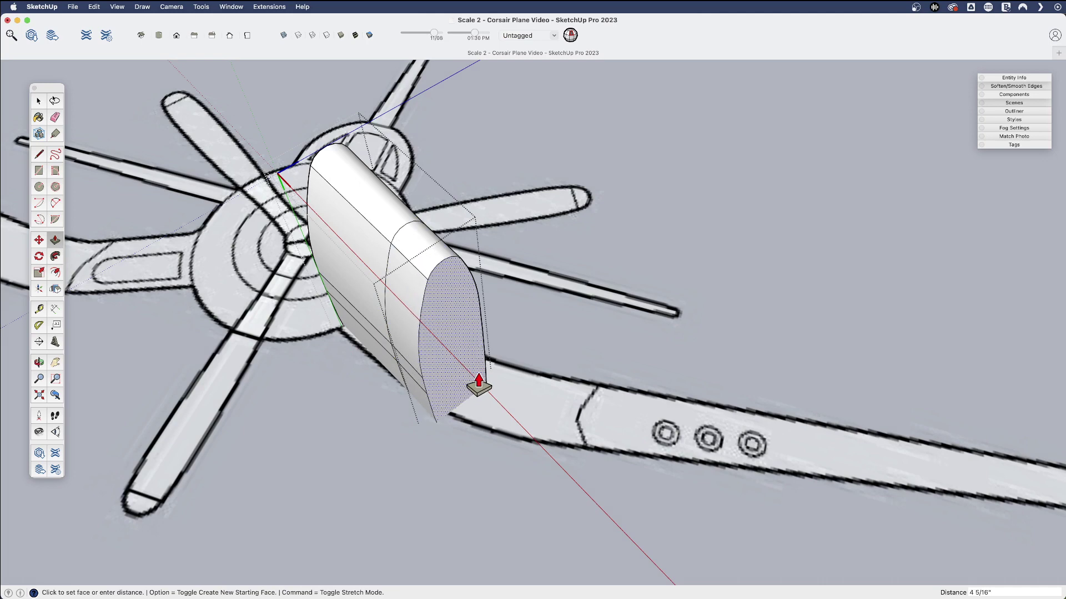
pyautogui.click(476, 377)
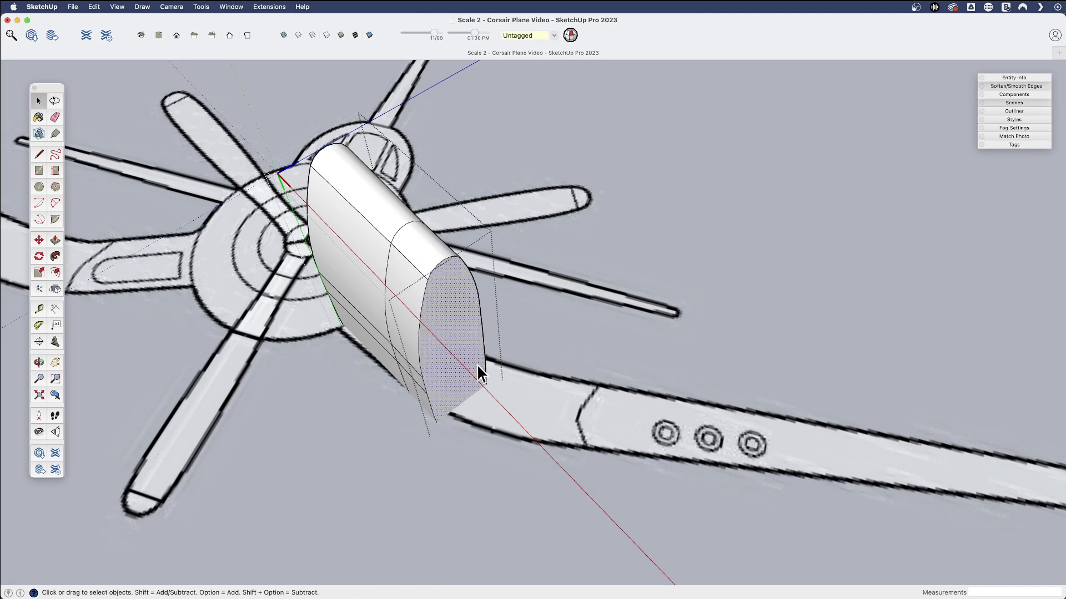
# Step: Tilt the end face 15° about its corner and move it to stretch the nose
pyautogui.moveTo(478, 368); pyautogui.dragTo(475, 391, button='middle')
pyautogui.scroll(3, 475, 392)
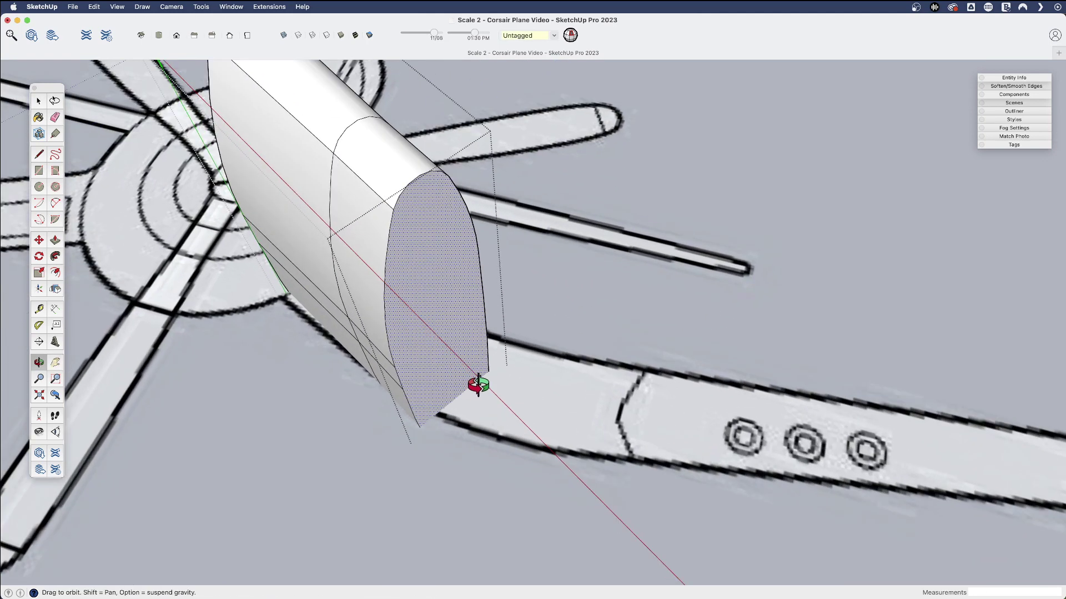
pyautogui.press('q')
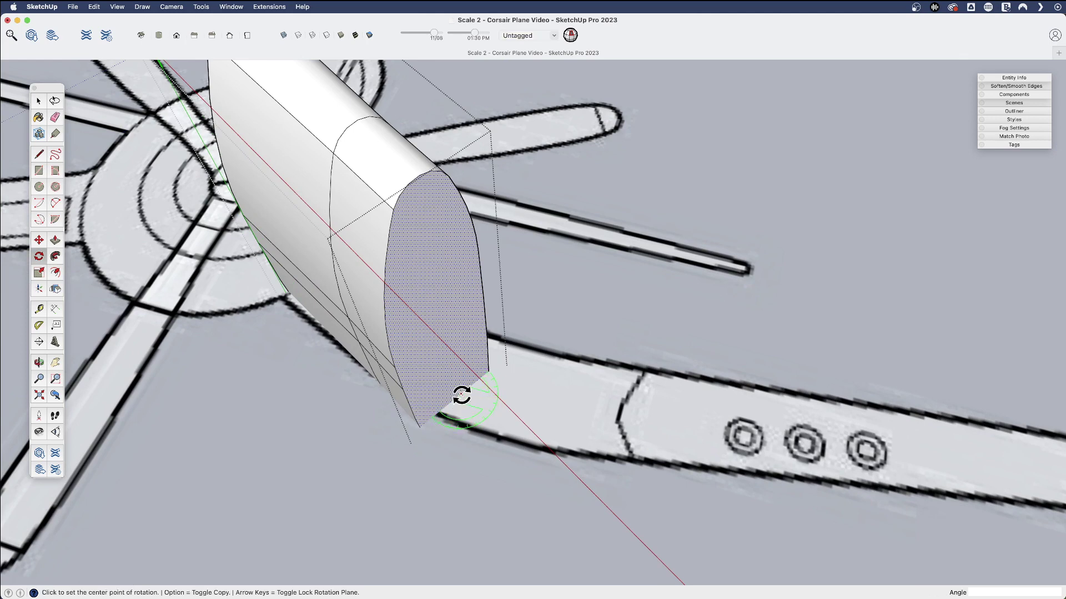
pyautogui.click(461, 396)
pyautogui.click(575, 300)
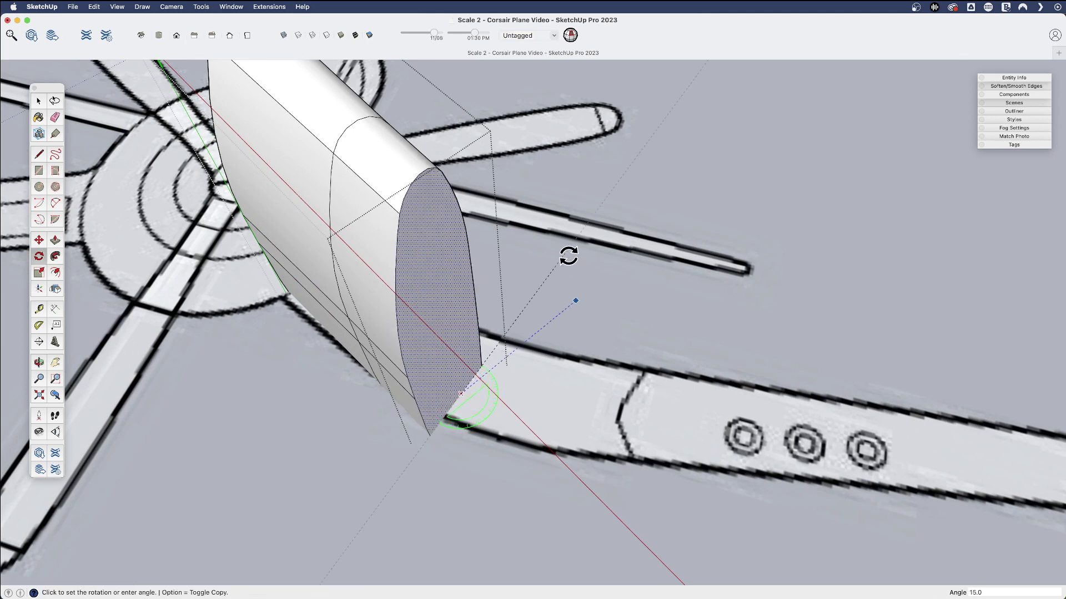
pyautogui.moveTo(565, 254); pyautogui.dragTo(385, 416, button='middle')
pyautogui.press('m')
pyautogui.click(455, 358)
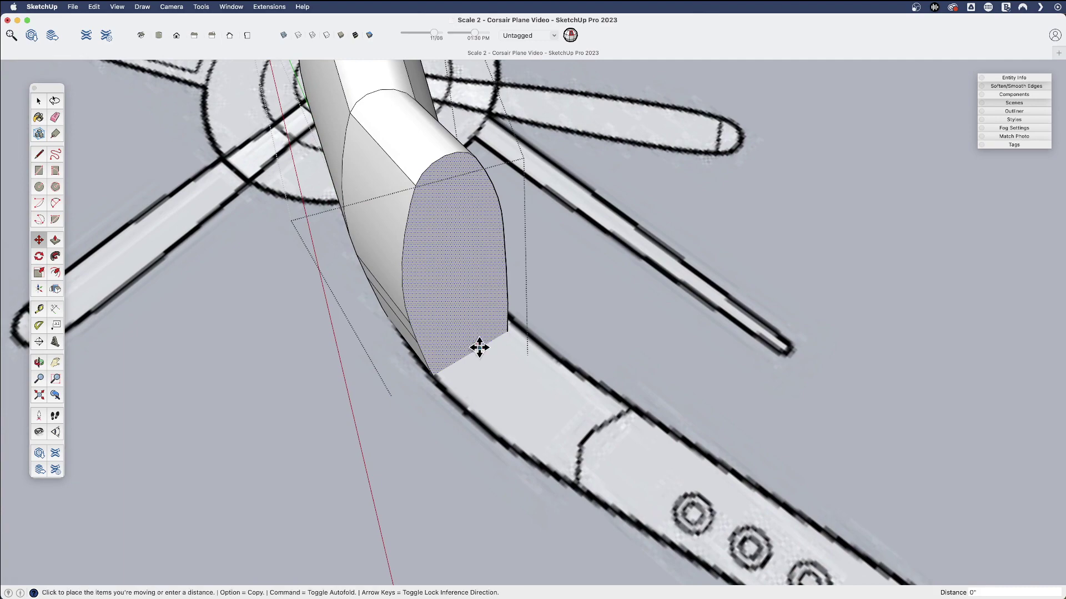
pyautogui.moveTo(476, 338)
pyautogui.mouseDown(button='middle')
pyautogui.moveTo(393, 397)
pyautogui.moveTo(198, 333)
pyautogui.moveTo(140, 374)
pyautogui.moveTo(200, 476)
pyautogui.moveTo(507, 368)
pyautogui.moveTo(483, 369)
pyautogui.moveTo(464, 352)
pyautogui.mouseUp(button='middle')
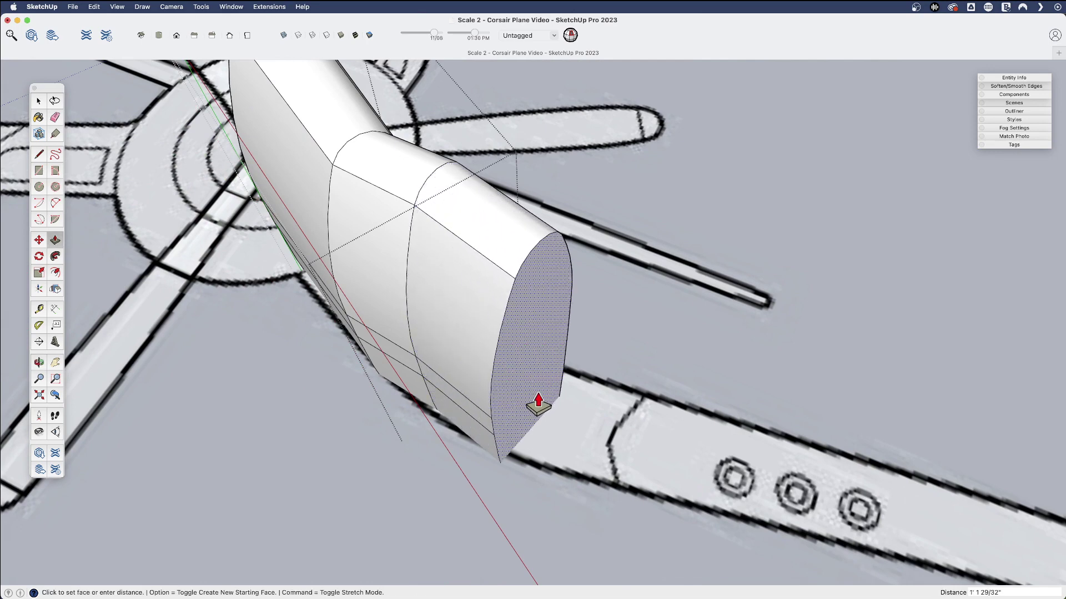
pyautogui.moveTo(537, 400); pyautogui.dragTo(484, 345, button='middle')
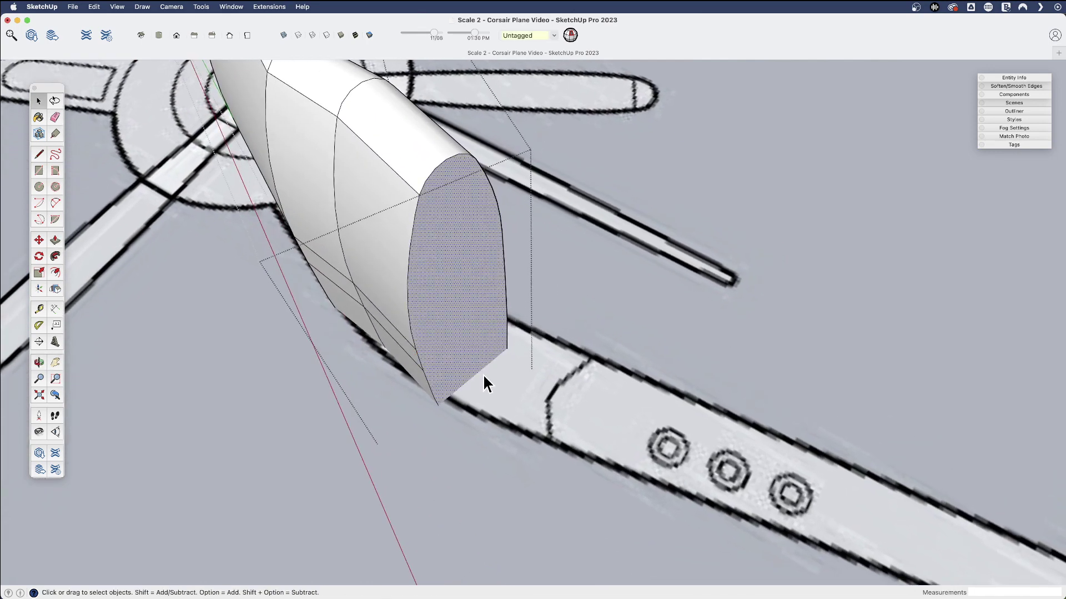
# Step: Rotate the nose end face 11.9° about its centre and pick it up to move back
pyautogui.press('q')
pyautogui.click(480, 373)
pyautogui.click(587, 283)
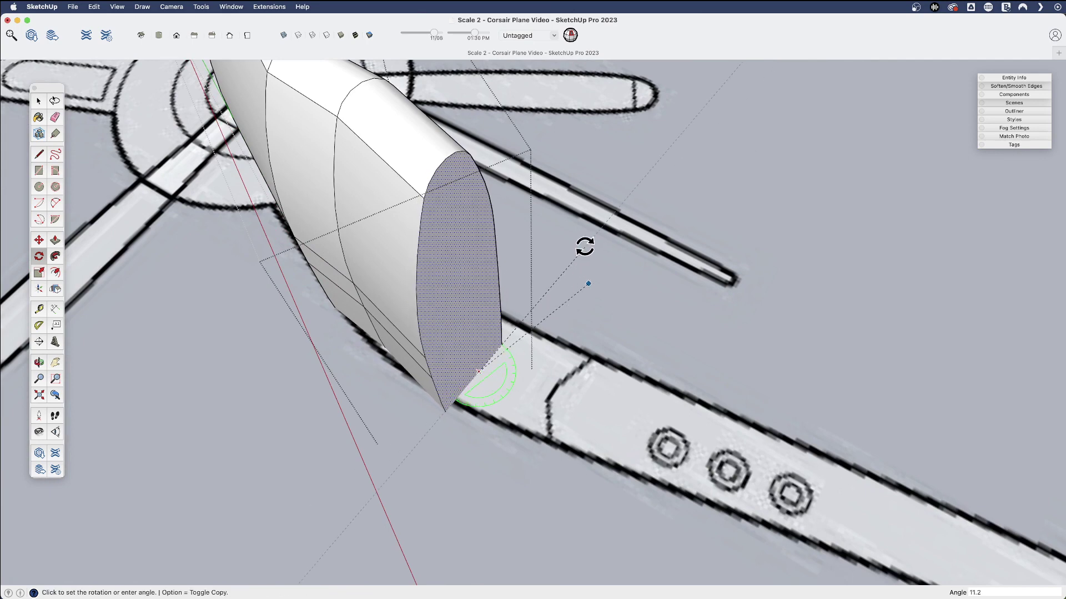
pyautogui.click(583, 245)
pyautogui.press('m')
pyautogui.click(509, 369)
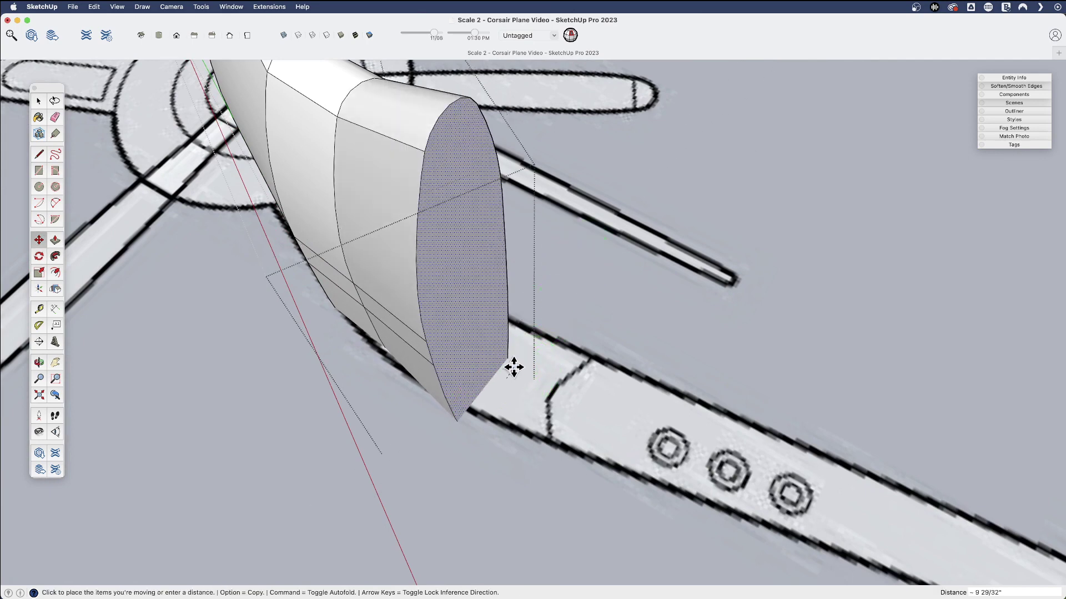
pyautogui.moveTo(535, 357)
pyautogui.mouseDown(button='middle')
pyautogui.moveTo(524, 374)
pyautogui.moveTo(528, 361)
pyautogui.mouseUp(button='middle')
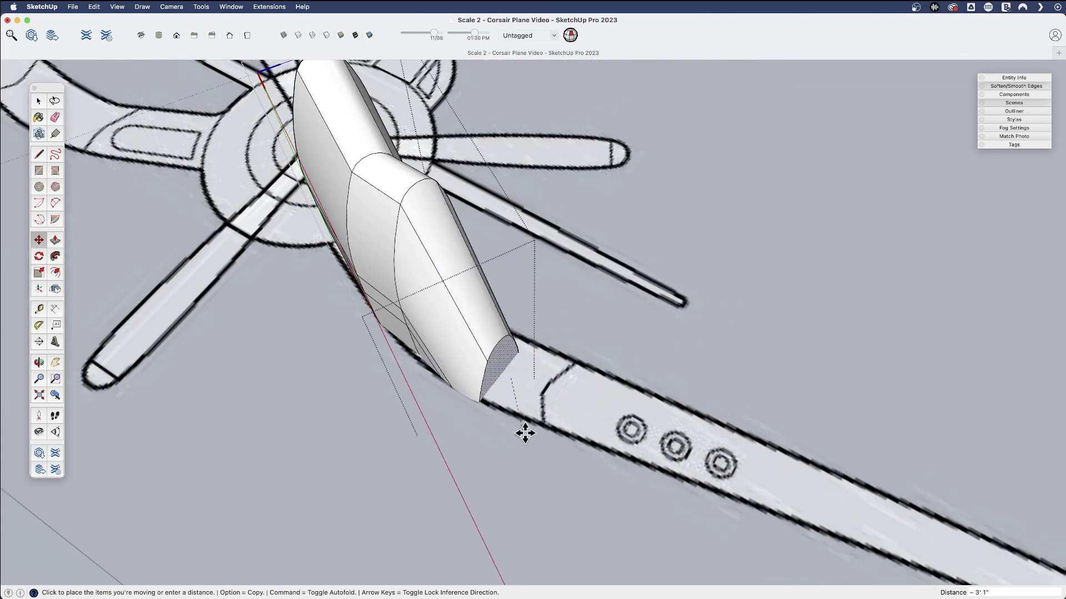
# Step: Drop the end face so the nose is shorter, then orbit to inspect the nose
pyautogui.click(545, 376)
pyautogui.press('space')
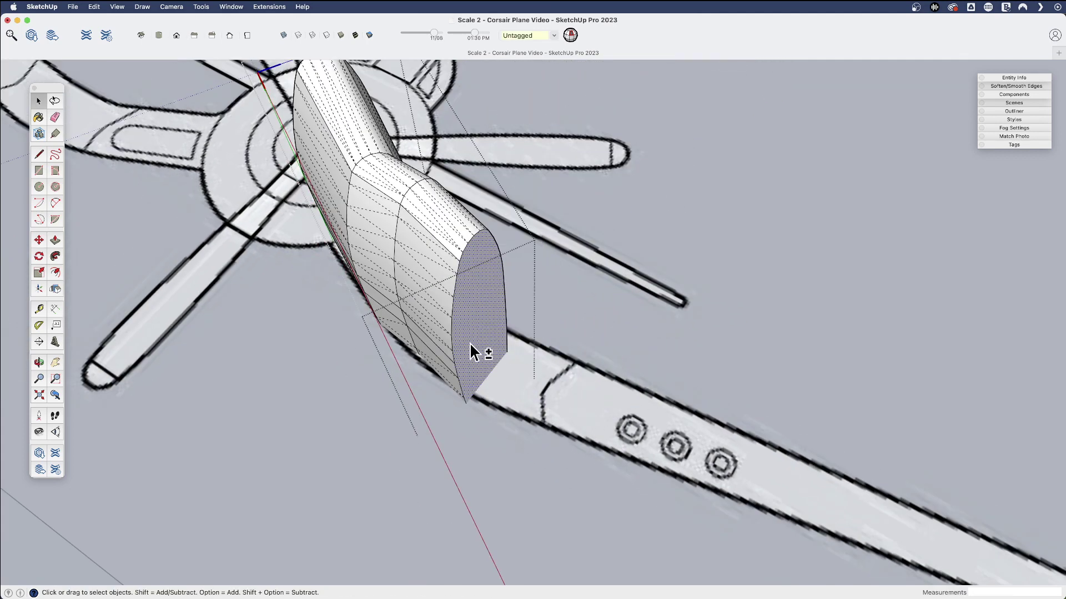
pyautogui.moveTo(418, 278); pyautogui.dragTo(282, 372, button='middle')
pyautogui.moveTo(442, 297); pyautogui.dragTo(567, 332, button='middle')
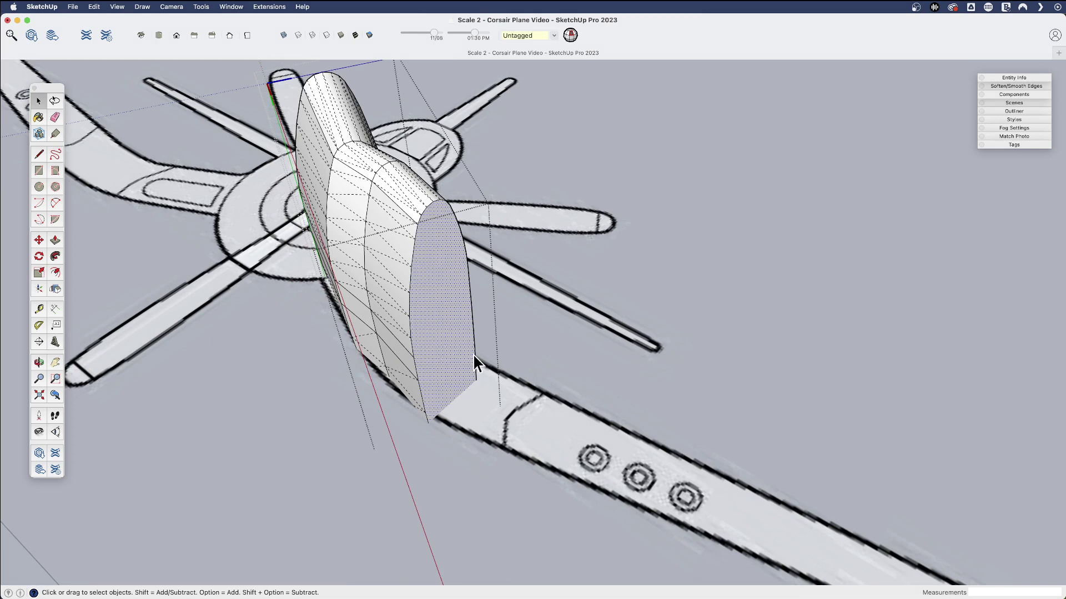
pyautogui.scroll(3, 463, 383)
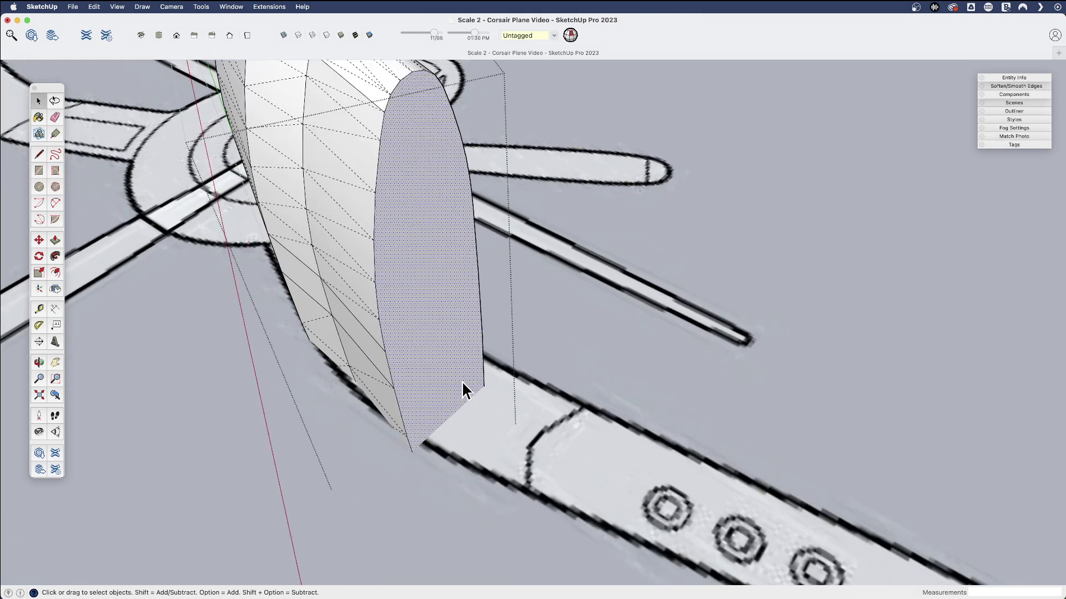
pyautogui.scroll(-2, 463, 390)
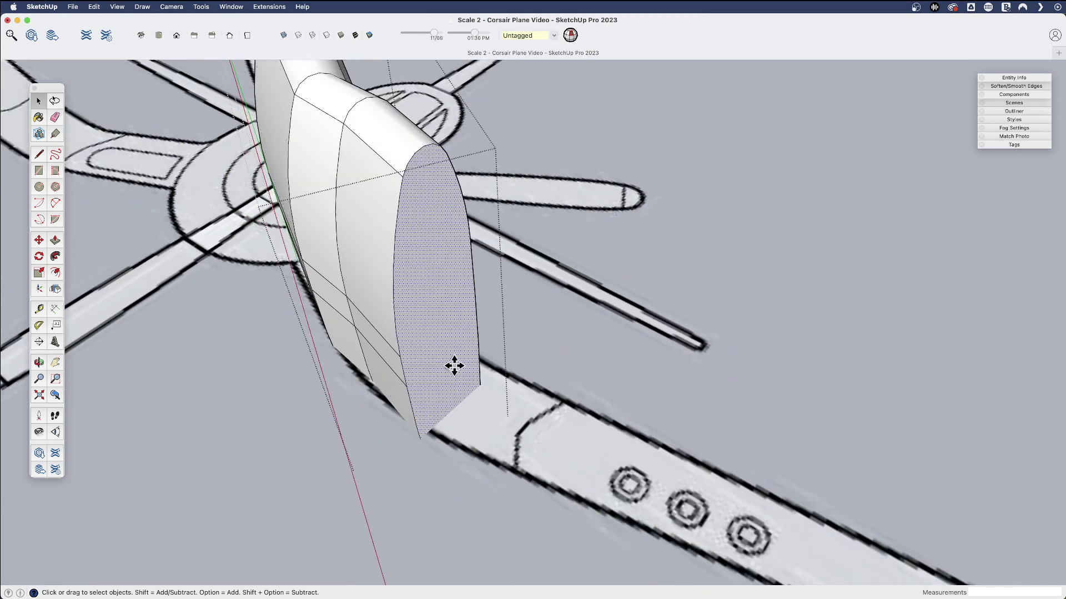
# Step: With auto-fold on, move the end face about 3 1/4" farther out along blue
pyautogui.press('m')
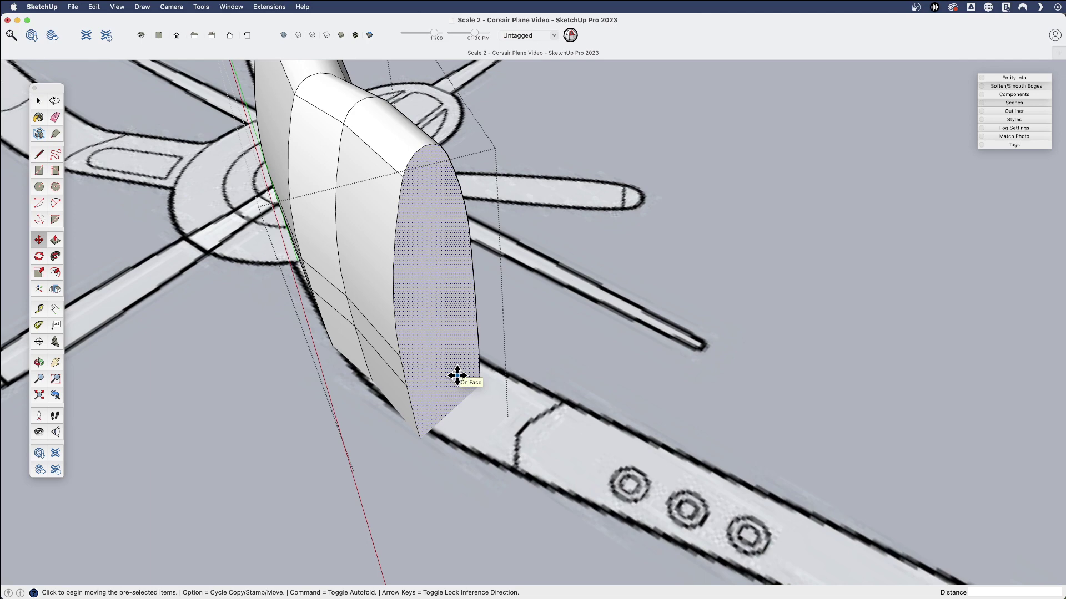
pyautogui.press('super')
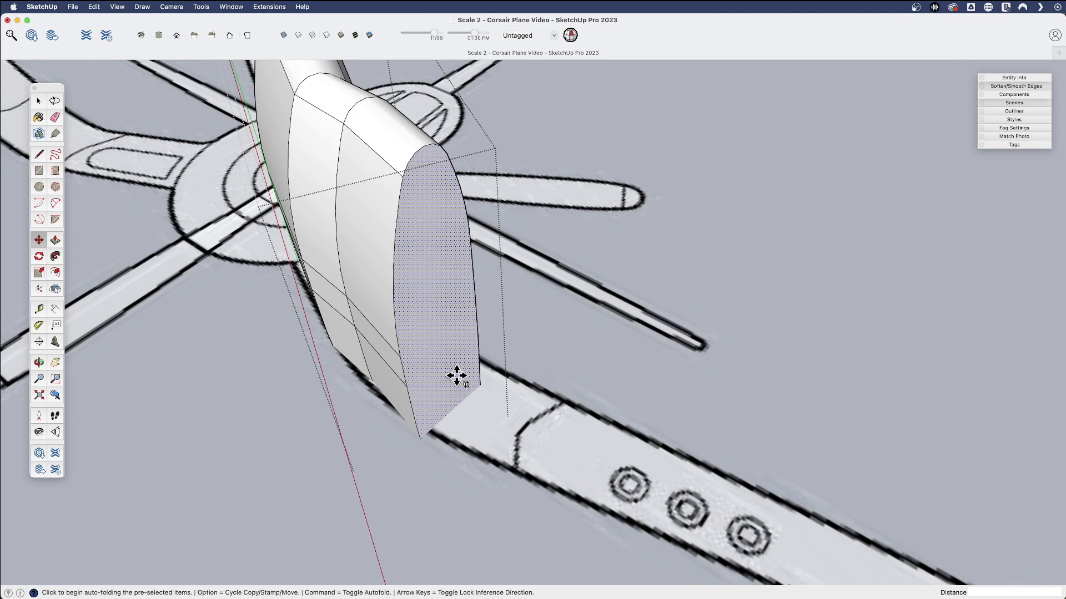
pyautogui.click(457, 376)
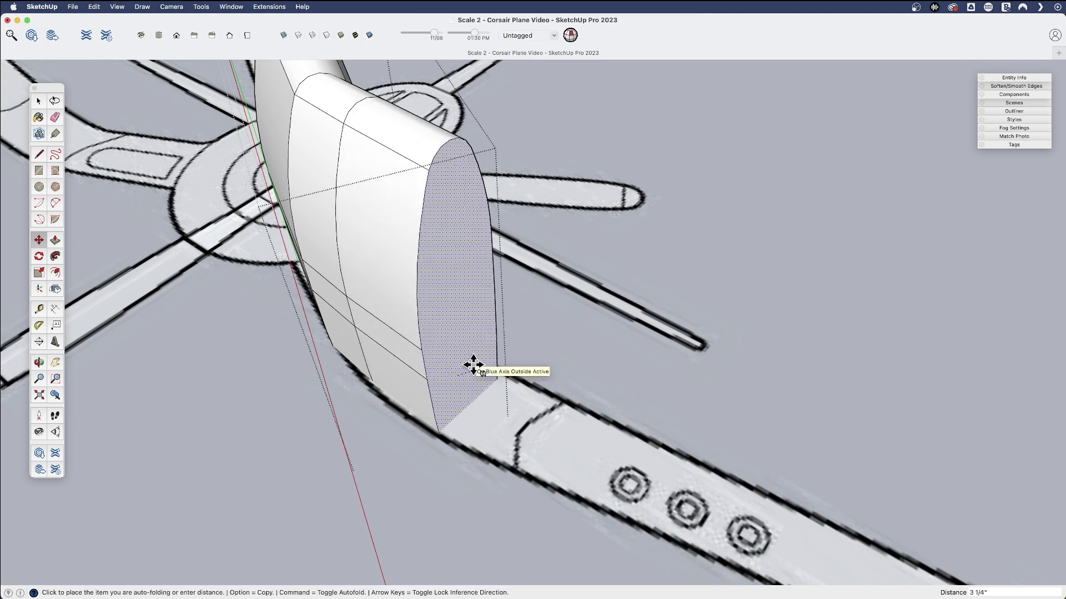
pyautogui.click(473, 364)
pyautogui.press('space')
pyautogui.moveTo(463, 328); pyautogui.dragTo(455, 322, button='middle')
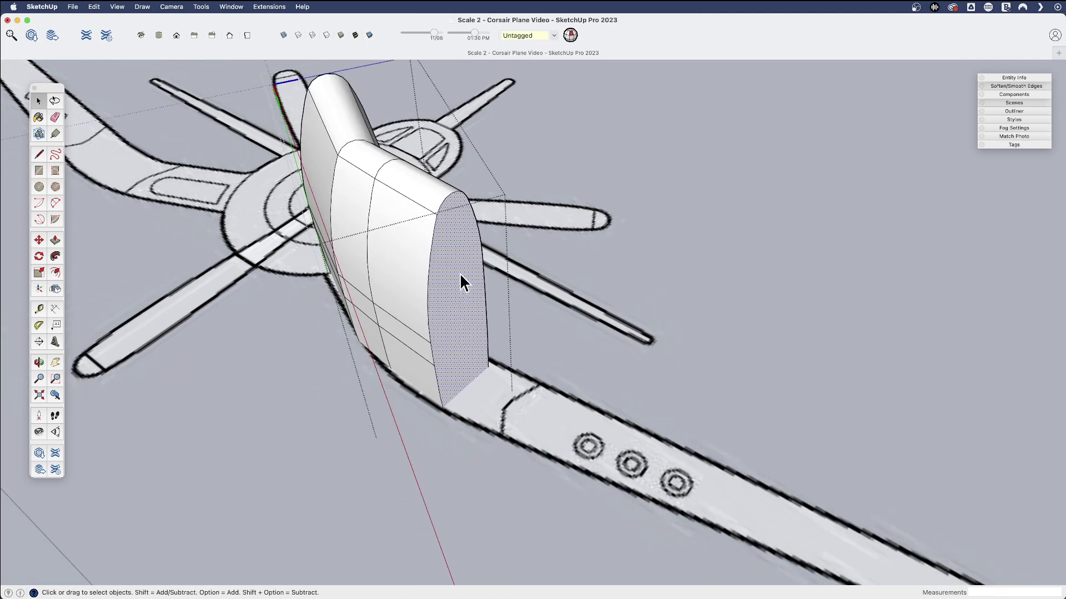
# Step: Abandon the scale and use Align Axes to match the drawing axes to the angled end face
pyautogui.press('s')
pyautogui.moveTo(459, 303); pyautogui.dragTo(522, 298, button='middle')
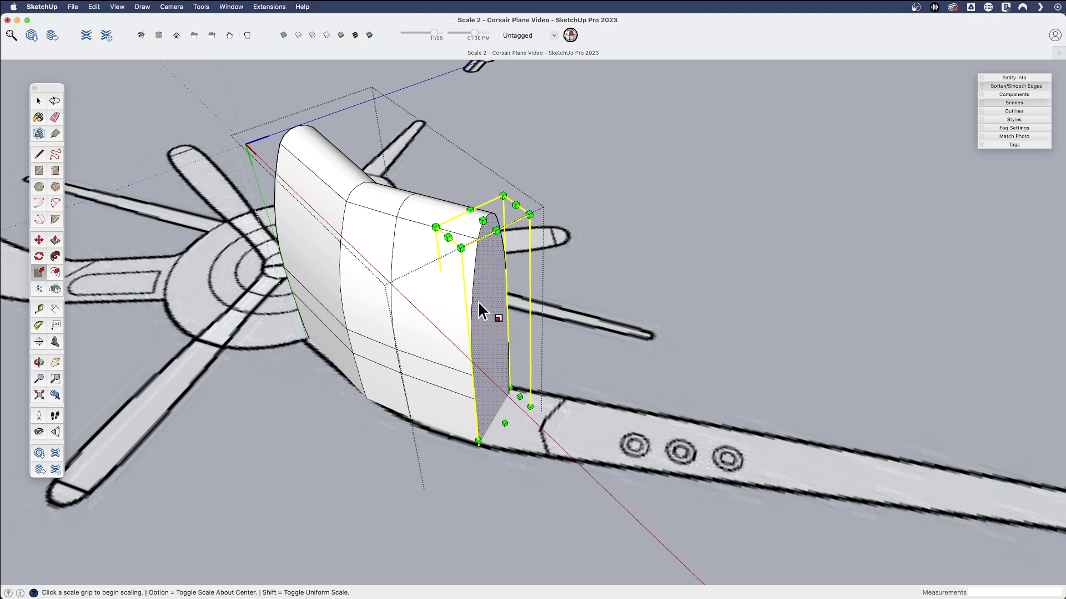
pyautogui.press('o')
pyautogui.moveTo(490, 295); pyautogui.dragTo(463, 298)
pyautogui.press('space')
pyautogui.rightClick(460, 260)
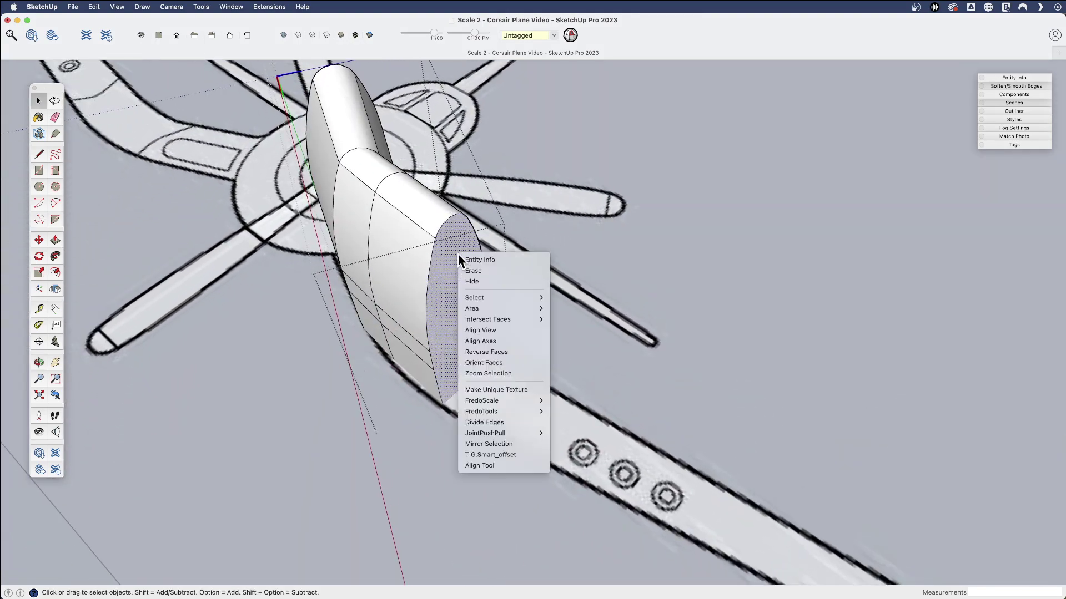
pyautogui.click(495, 341)
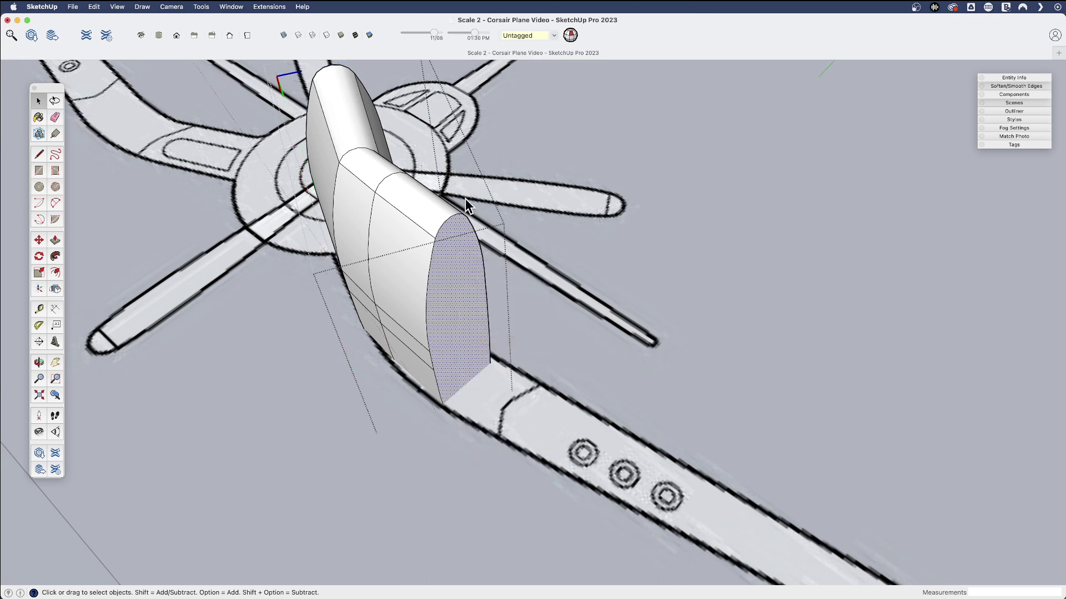
pyautogui.rightClick(456, 257)
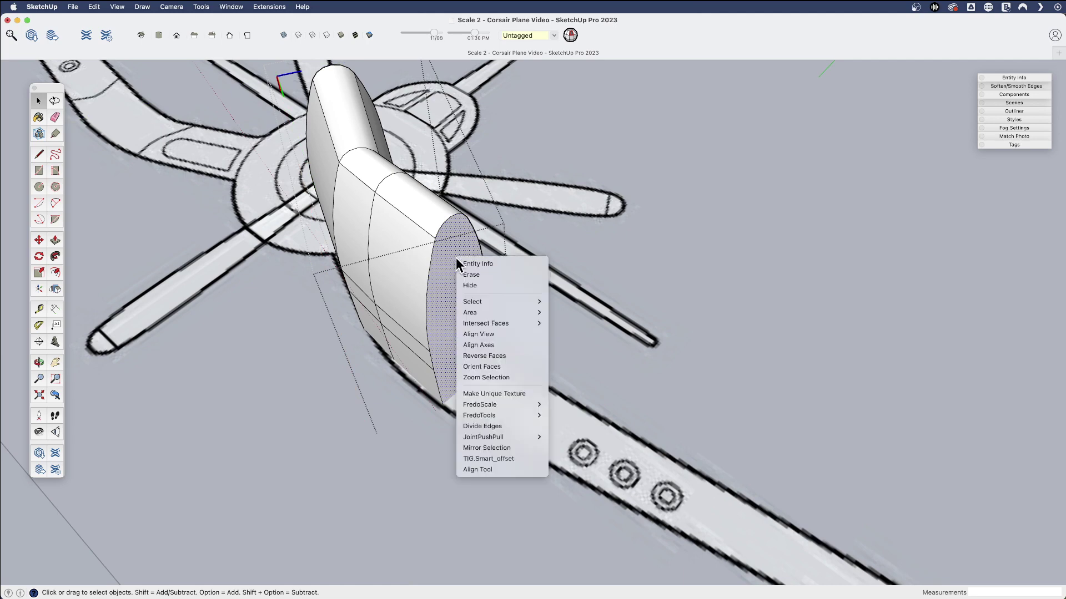
pyautogui.click(478, 345)
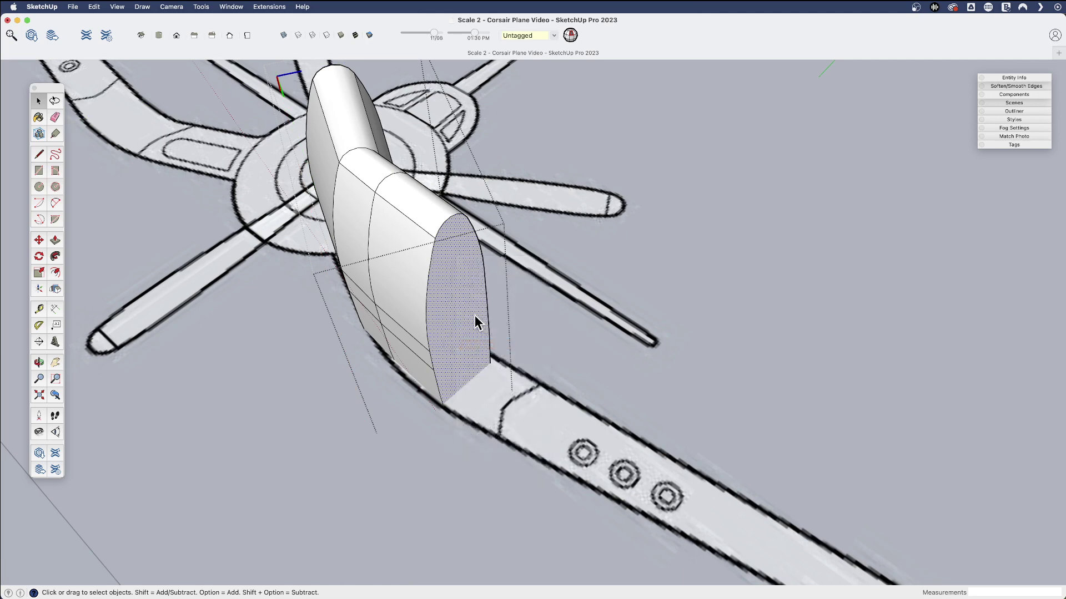
# Step: Place the drawing axes with their origin on the shape's corner and red along its edge
pyautogui.press('s')
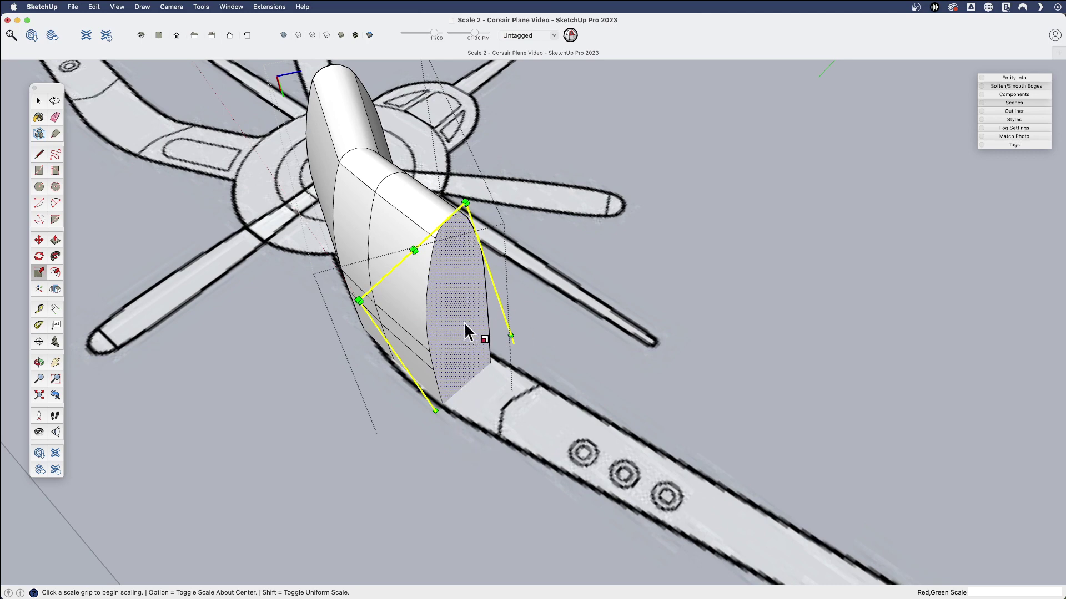
pyautogui.moveTo(464, 322); pyautogui.dragTo(399, 233, button='middle')
pyautogui.scroll(5, 421, 232)
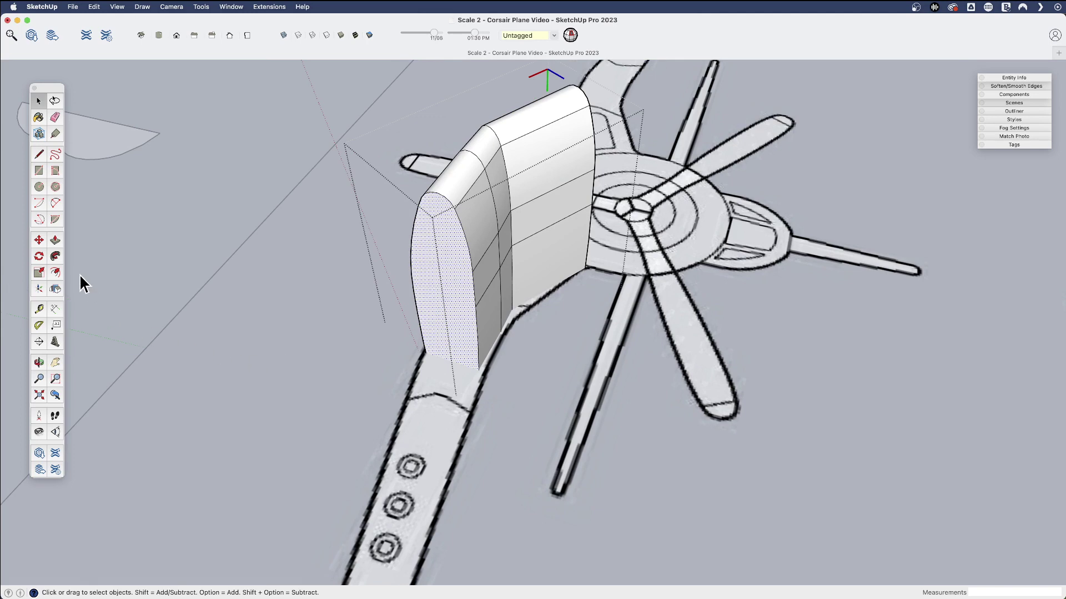
pyautogui.rightClick(324, 117)
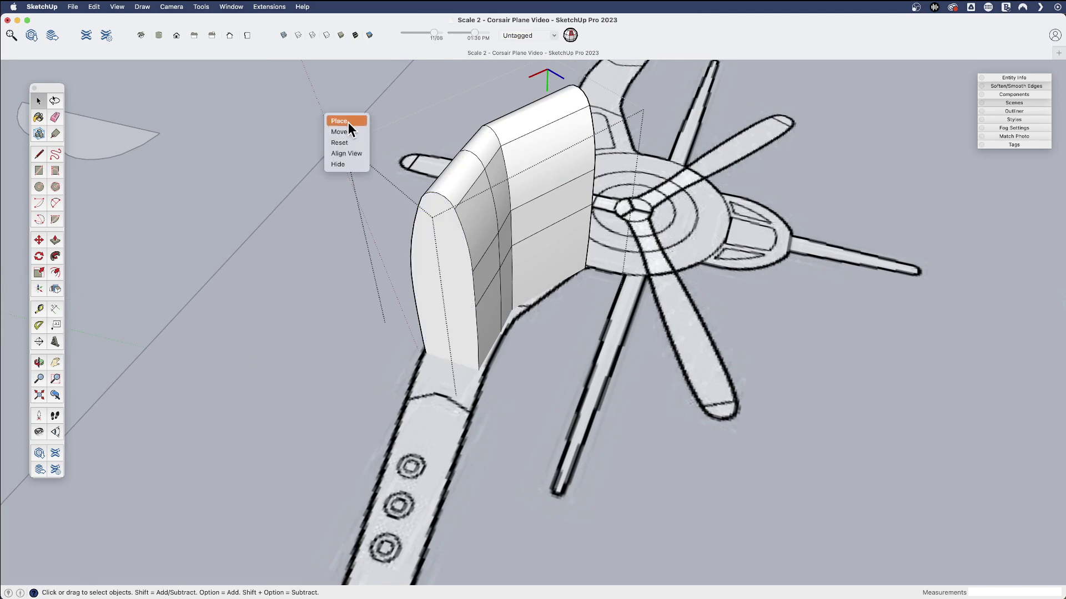
pyautogui.click(339, 121)
pyautogui.scroll(5, 471, 299)
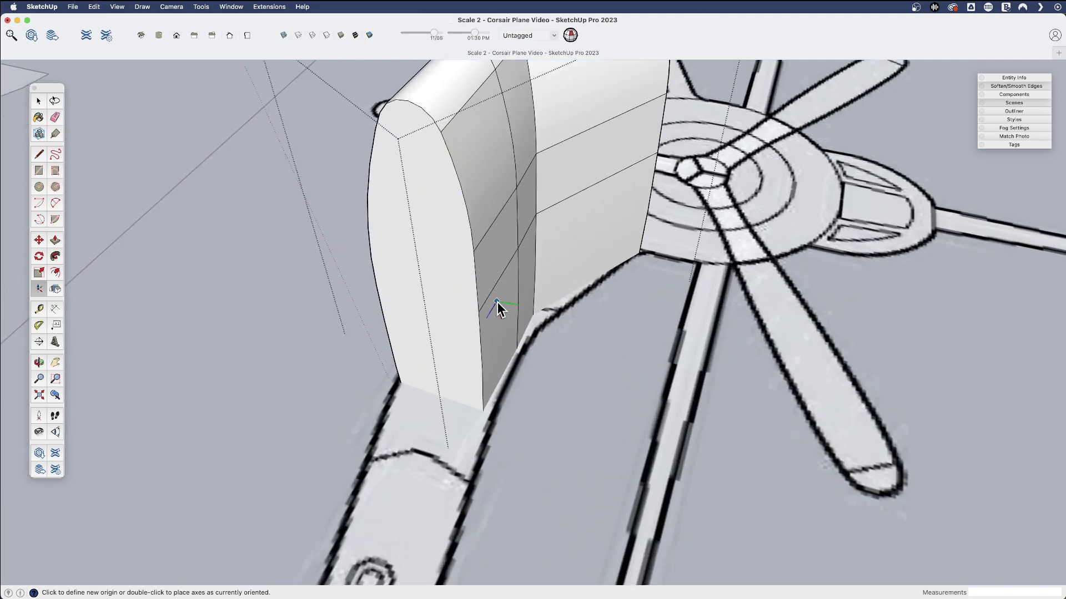
pyautogui.click(474, 252)
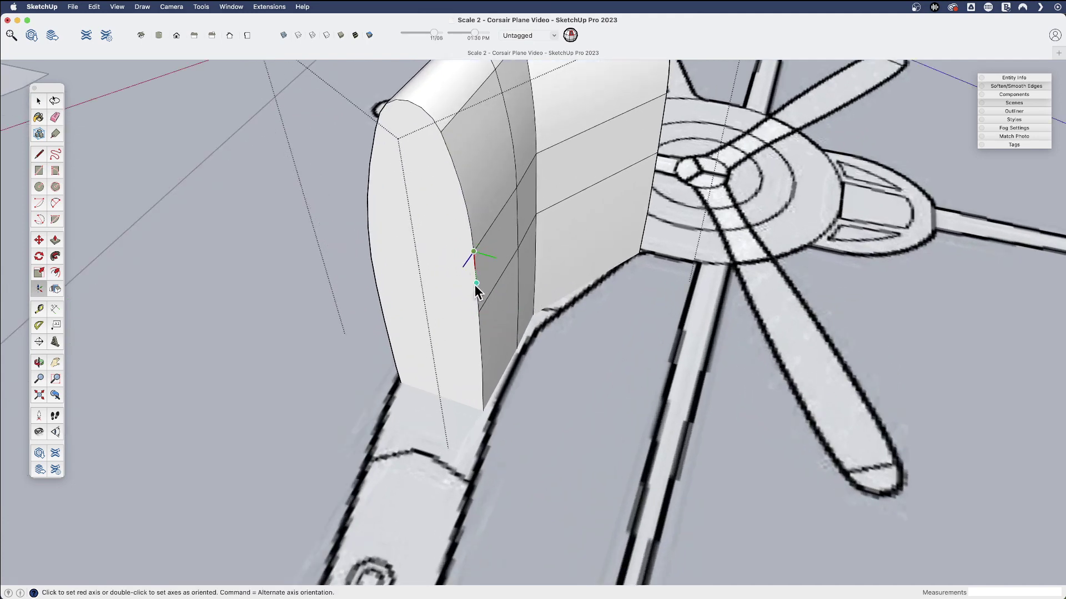
pyautogui.click(474, 281)
pyautogui.click(369, 231)
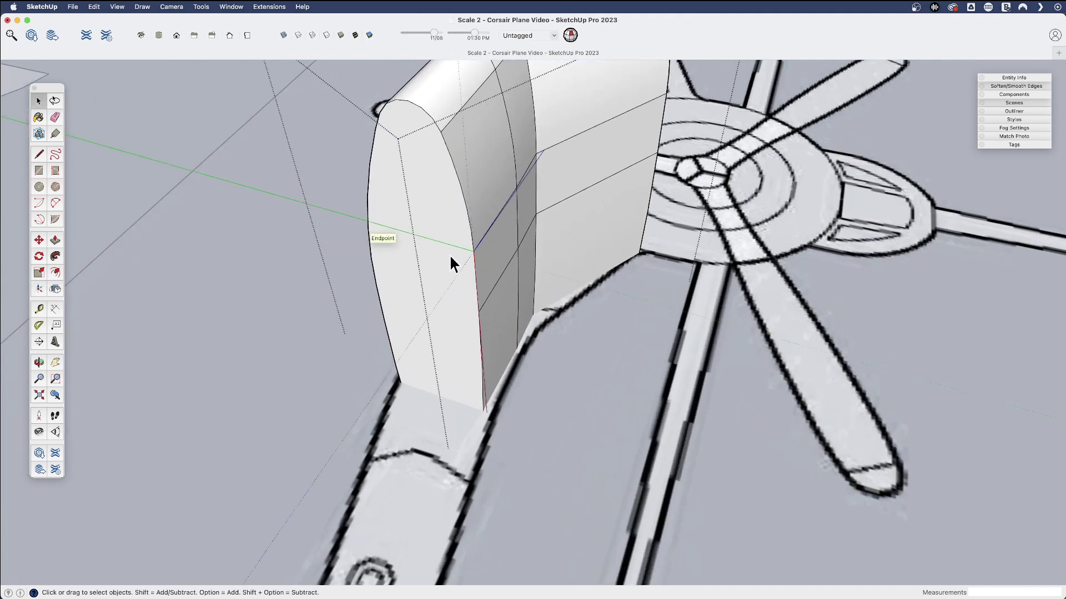
pyautogui.scroll(-3, 450, 261)
# Step: Scale the front end face about its centre to 0.86 along green and 0.98 along red
pyautogui.click(443, 270)
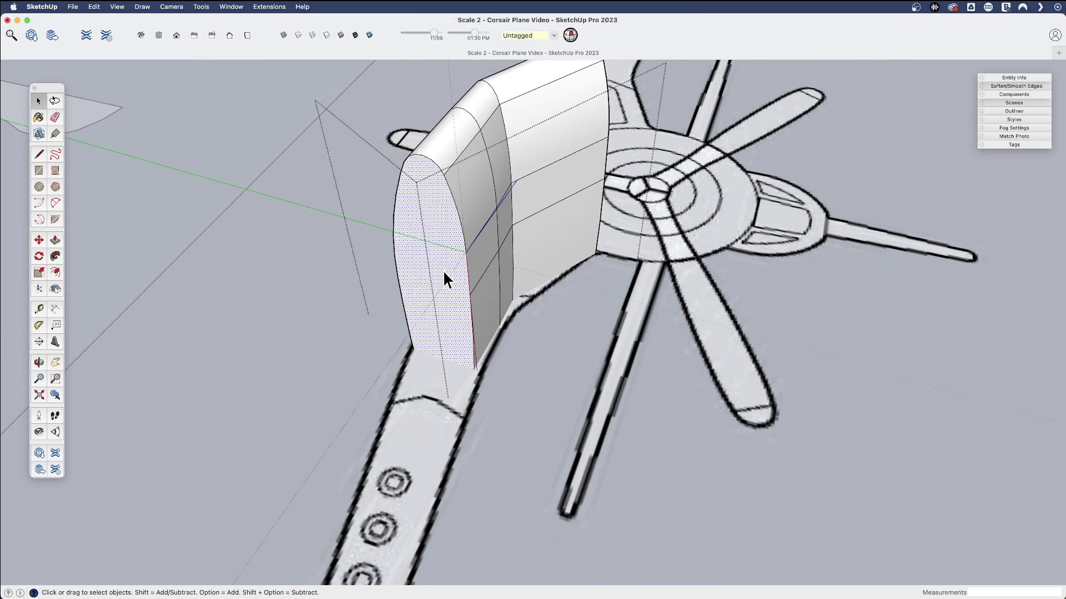
pyautogui.press('s')
pyautogui.moveTo(444, 274); pyautogui.dragTo(674, 326, button='middle')
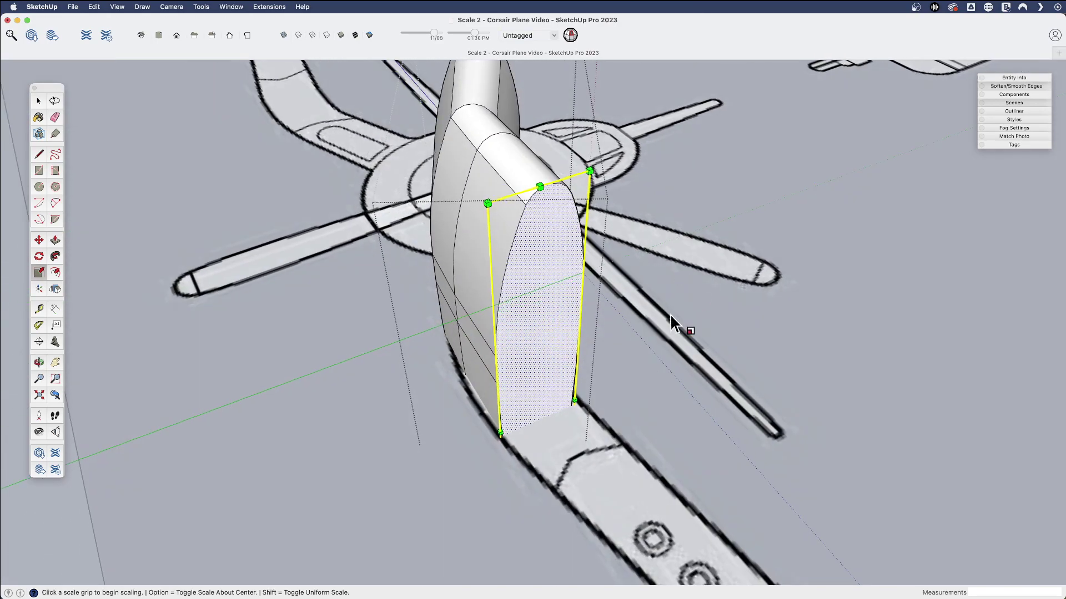
pyautogui.click(575, 400)
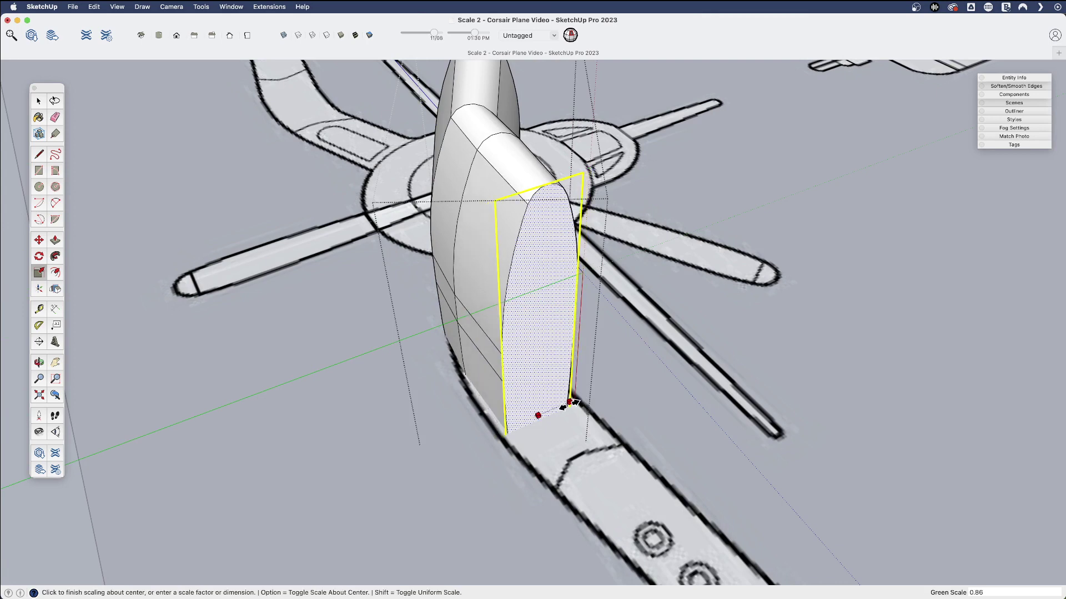
pyautogui.click(573, 403)
pyautogui.click(543, 187)
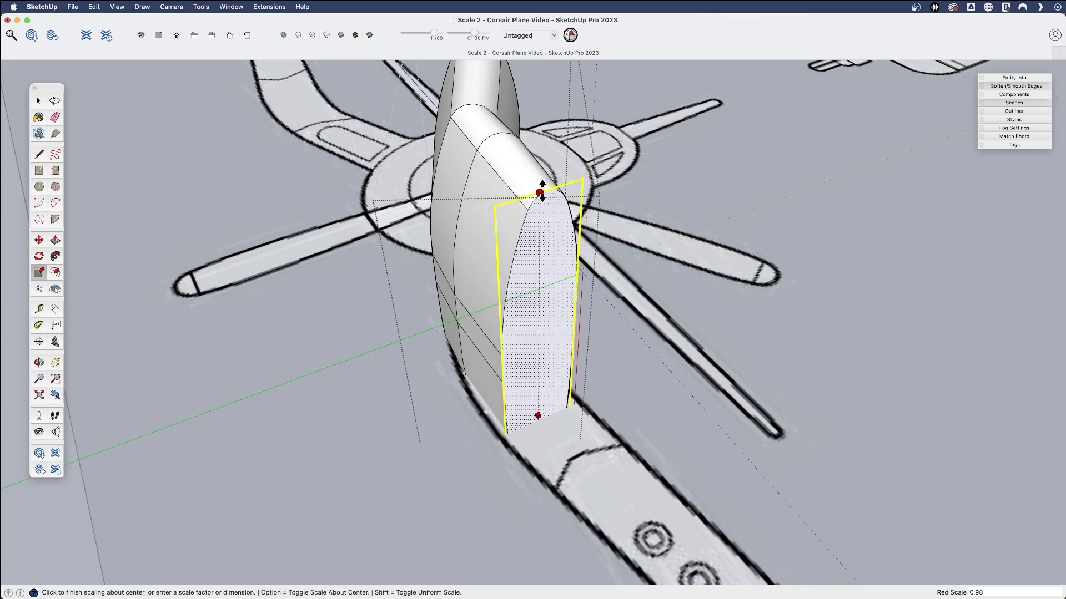
pyautogui.click(542, 192)
pyautogui.moveTo(542, 192); pyautogui.dragTo(452, 357, button='middle')
# Step: Push/Pull the end face outward to extrude another wing section
pyautogui.press('p')
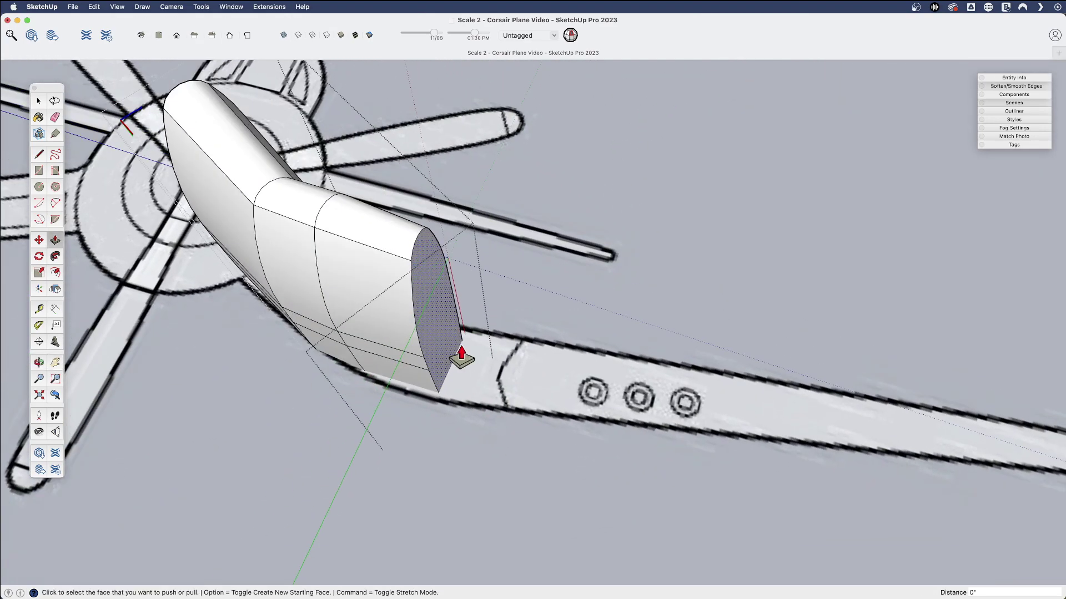
pyautogui.click(464, 357)
pyautogui.click(518, 368)
pyautogui.press('h')
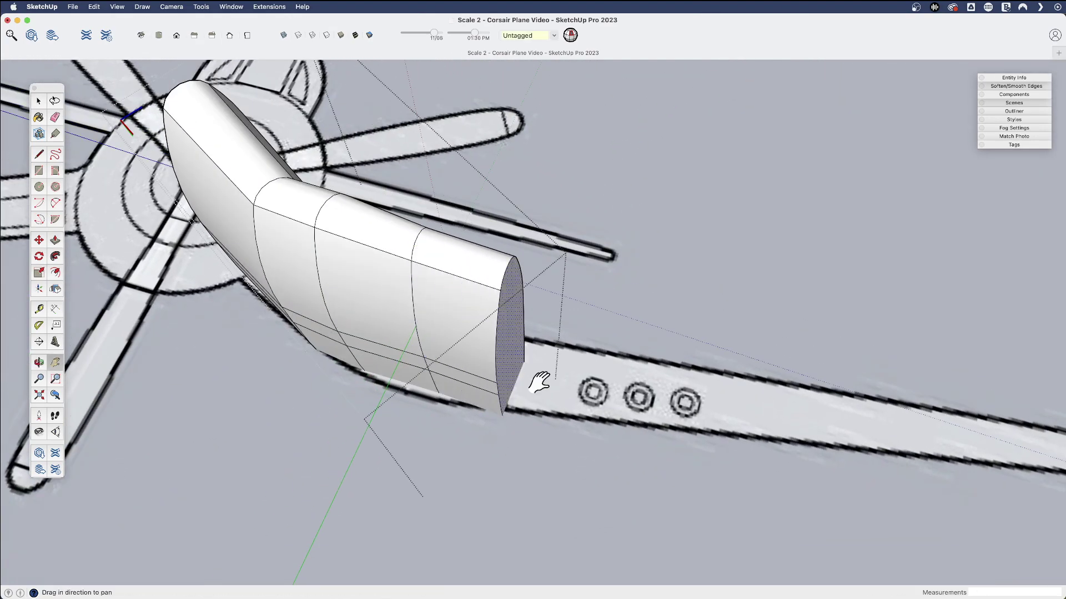
pyautogui.moveTo(535, 380); pyautogui.dragTo(377, 352)
pyautogui.scroll(-5, 377, 352)
pyautogui.scroll(6, 416, 333)
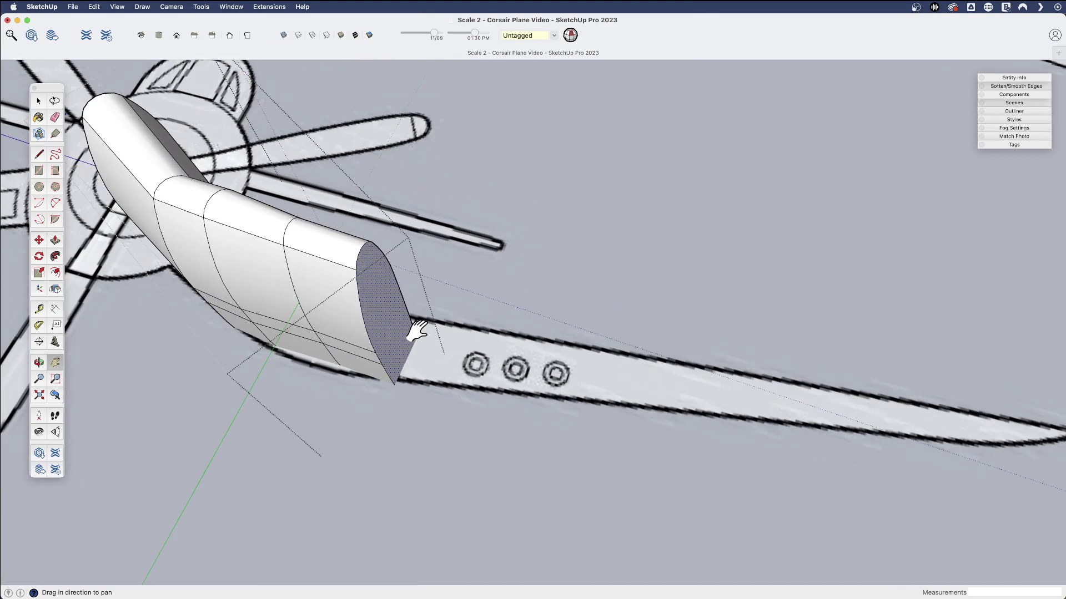
pyautogui.press('o')
pyautogui.moveTo(491, 346); pyautogui.dragTo(472, 360)
pyautogui.press('space')
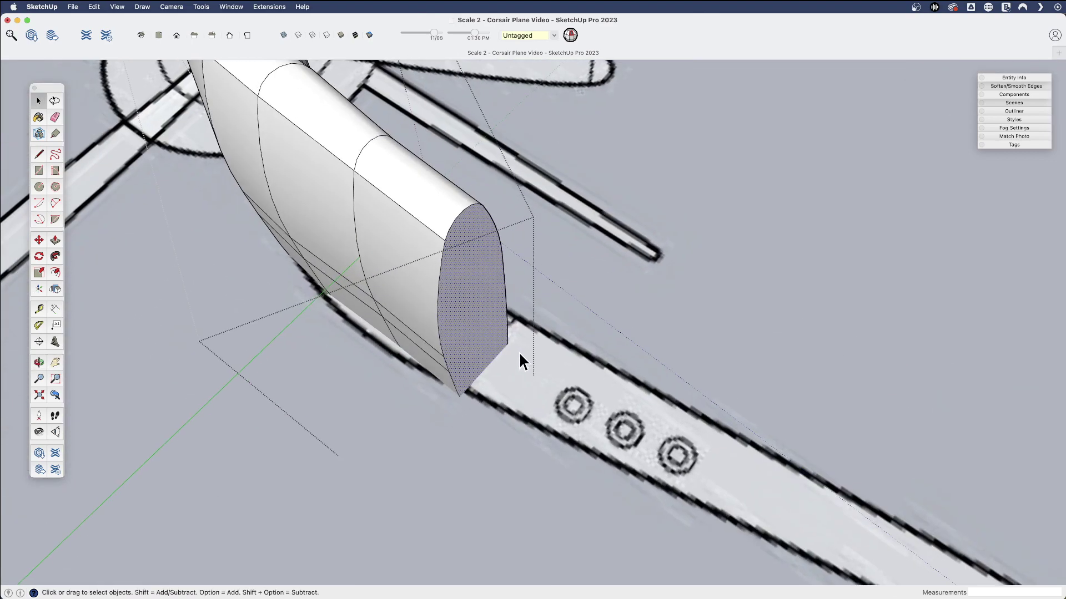
# Step: Scale the end face about its centre to 0.97 along the red axis
pyautogui.press('s')
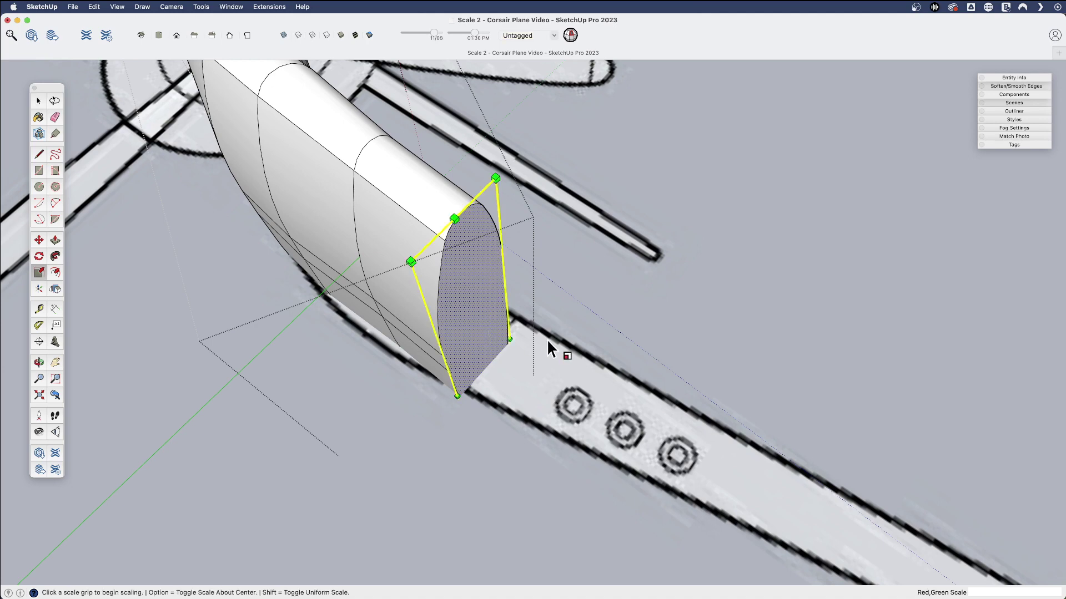
pyautogui.click(509, 339)
pyautogui.press('alt')
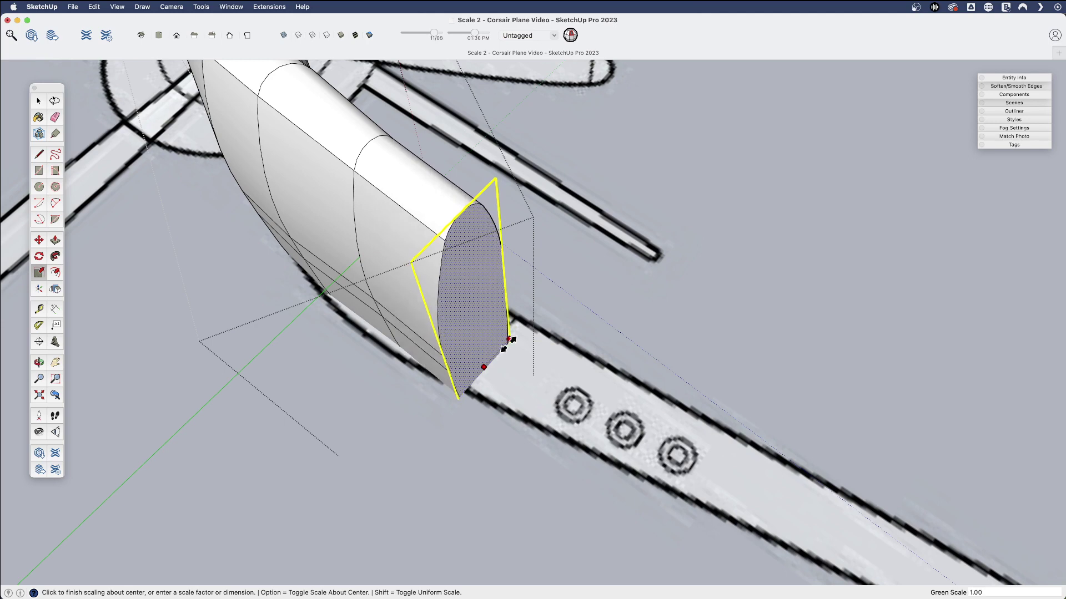
pyautogui.click(509, 340)
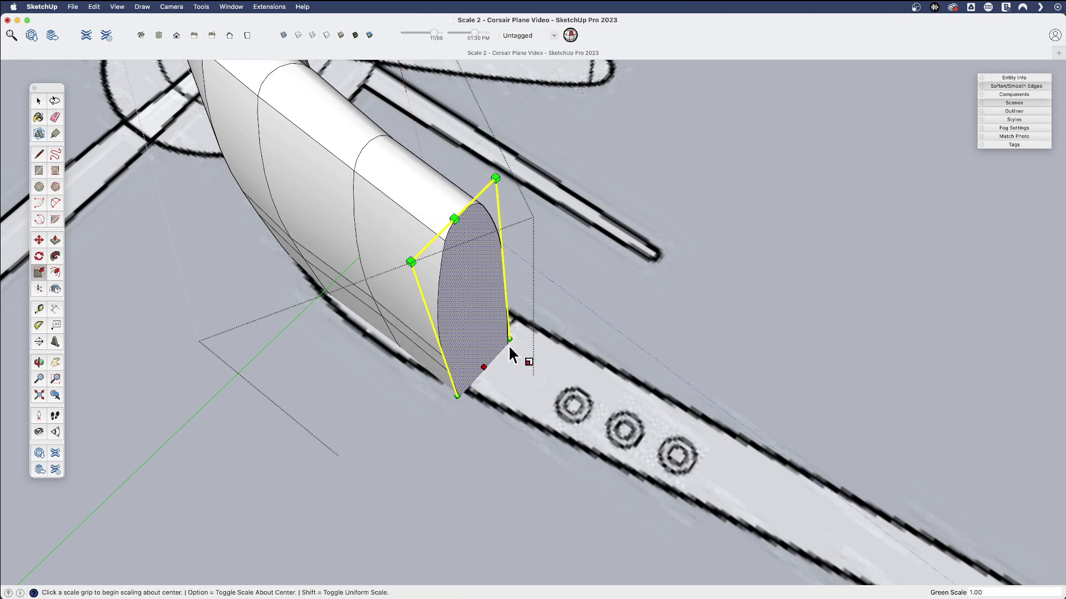
pyautogui.click(454, 219)
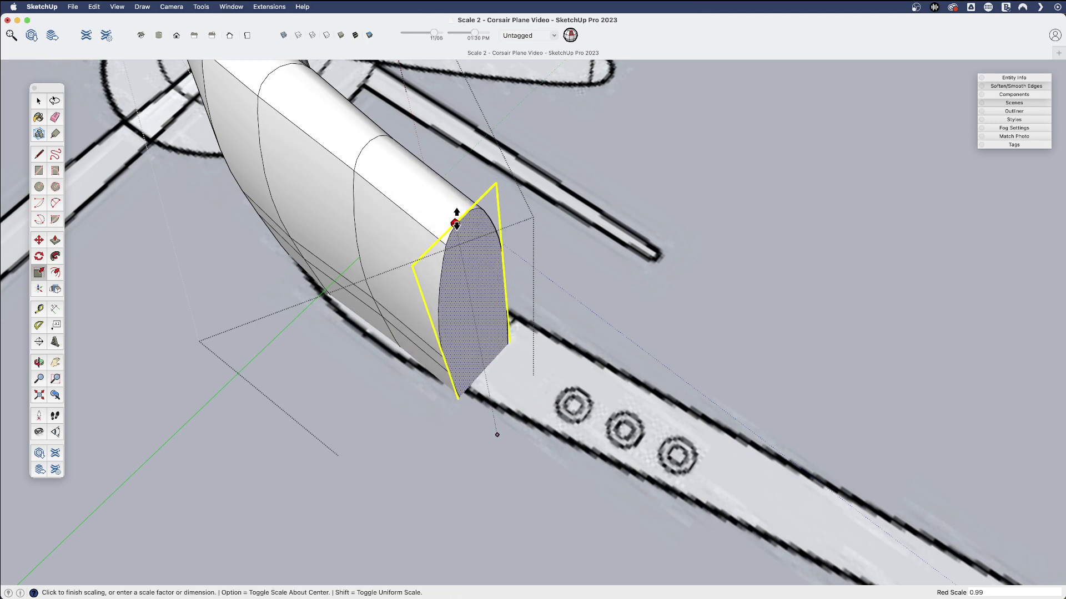
pyautogui.press('alt')
pyautogui.click(458, 223)
pyautogui.press('space')
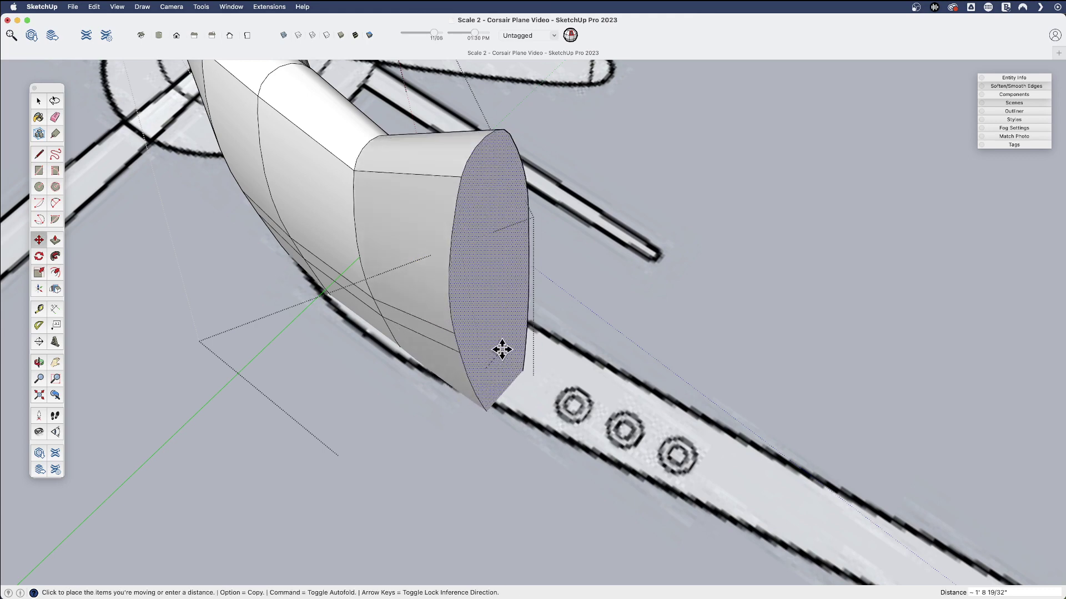
# Step: Move the end face about 3 3/8" farther out, auto-folding the sides
pyautogui.press('m')
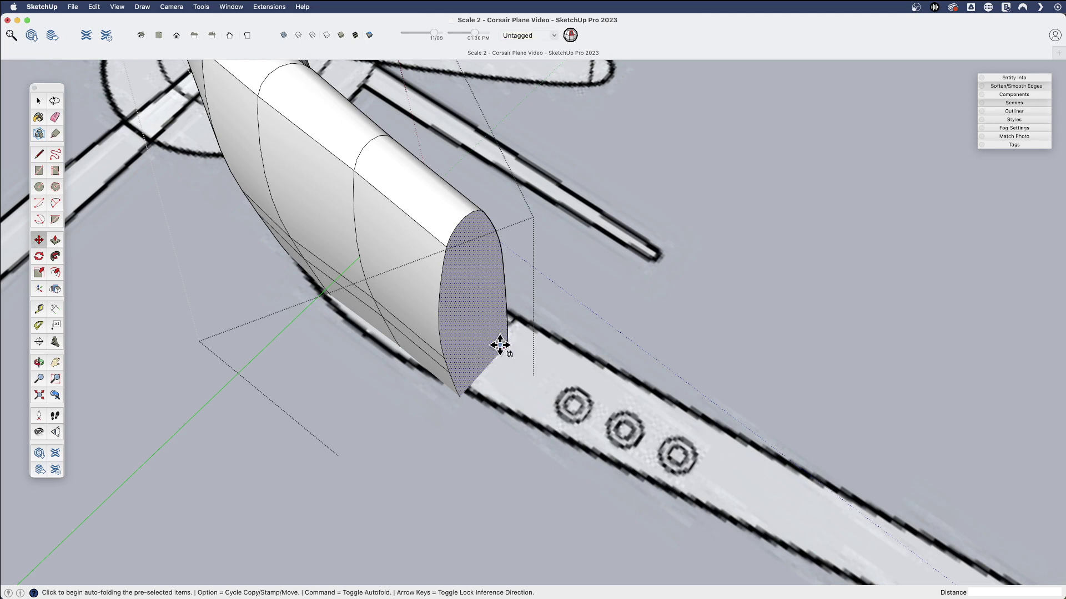
pyautogui.click(501, 346)
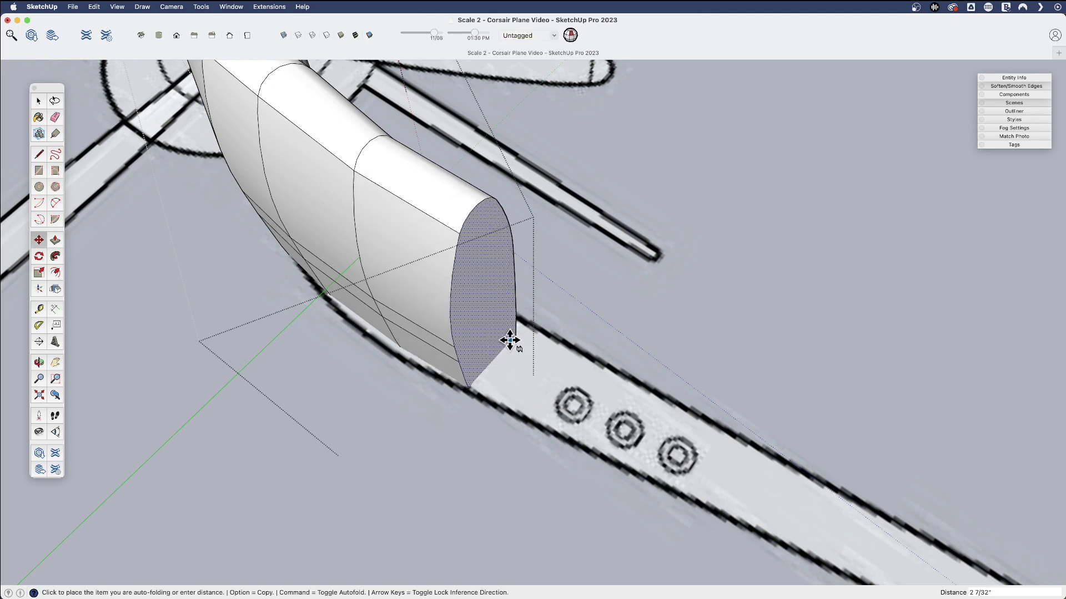
pyautogui.click(518, 336)
pyautogui.scroll(-3, 476, 340)
pyautogui.moveTo(476, 341); pyautogui.dragTo(547, 411, button='middle')
# Step: Start rotating the end face about its centre, then drop it and return to selecting
pyautogui.press('q')
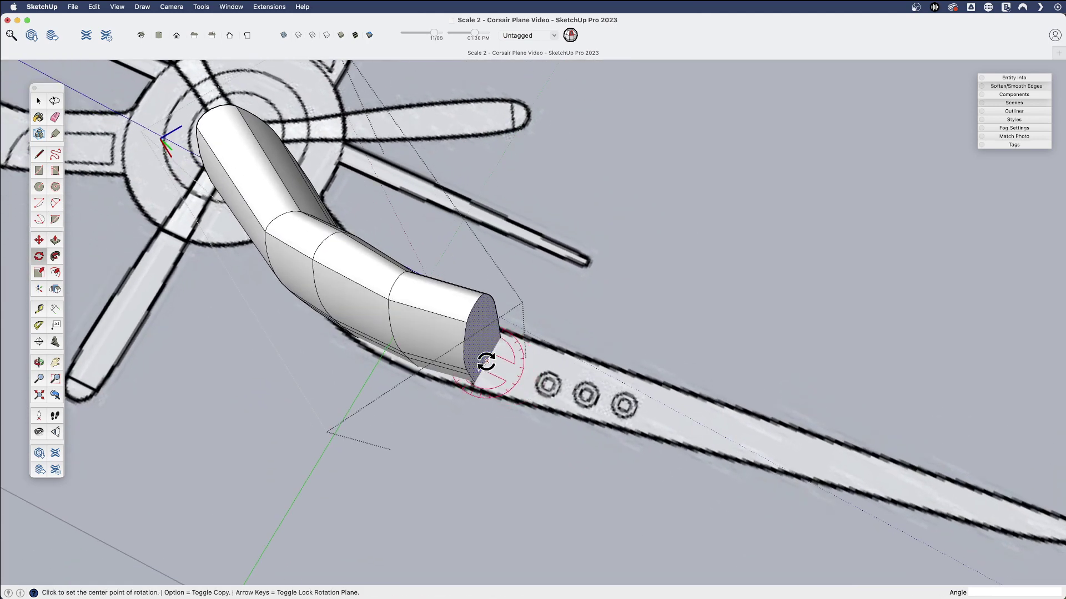
pyautogui.click(487, 361)
pyautogui.click(522, 293)
pyautogui.moveTo(520, 263); pyautogui.dragTo(394, 340, button='middle')
pyautogui.press('p')
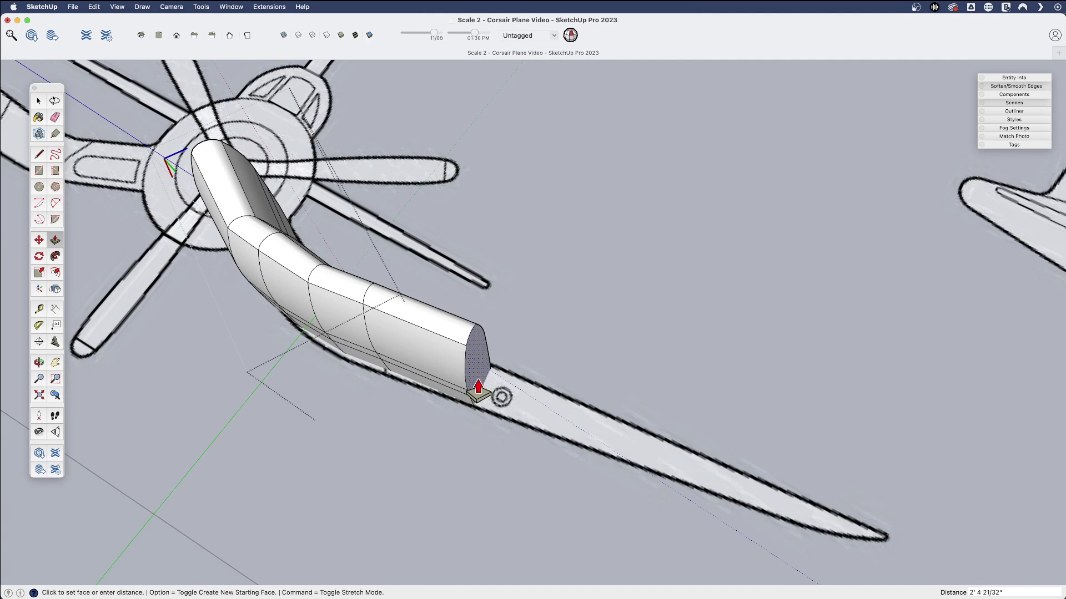
pyautogui.moveTo(475, 388); pyautogui.dragTo(425, 345, button='middle')
pyautogui.press('space')
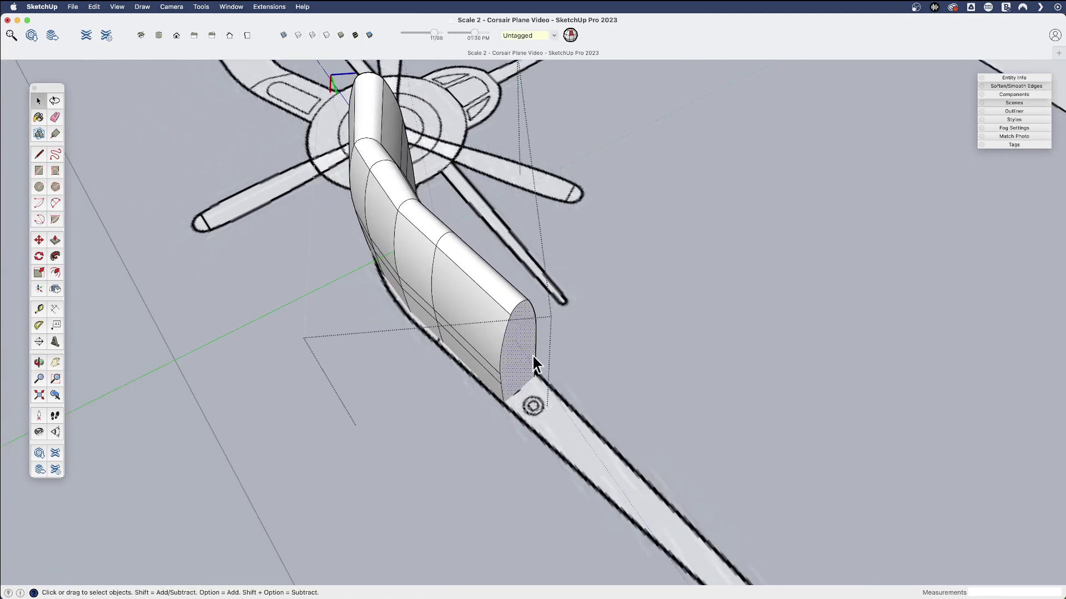
# Step: Align the axes to the wing section's end face from its context menu
pyautogui.press('s')
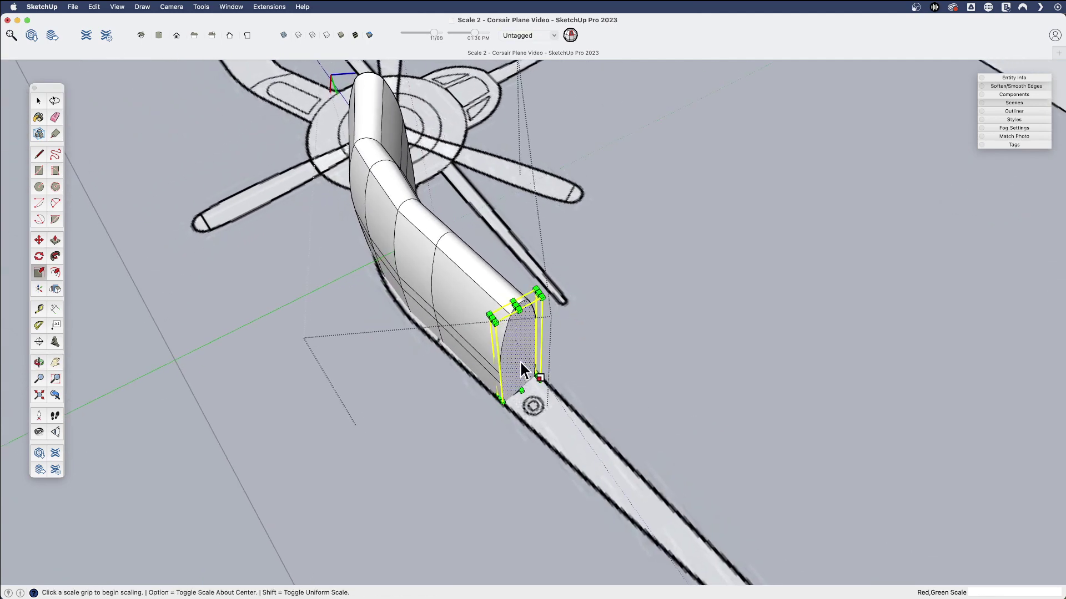
pyautogui.press('space')
pyautogui.rightClick(548, 332)
pyautogui.click(551, 418)
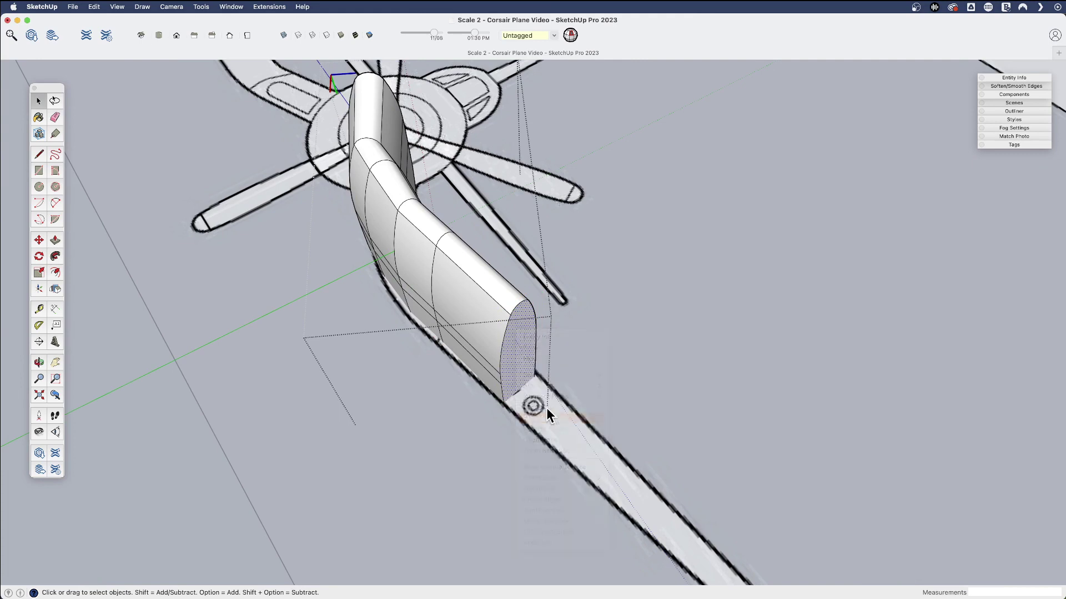
# Step: Place the axes origin at the end-face corner, with red along the face edge and green set
pyautogui.press('s')
pyautogui.moveTo(532, 348); pyautogui.dragTo(302, 305, button='middle')
pyautogui.moveTo(435, 399); pyautogui.dragTo(359, 256, button='middle')
pyautogui.press('space')
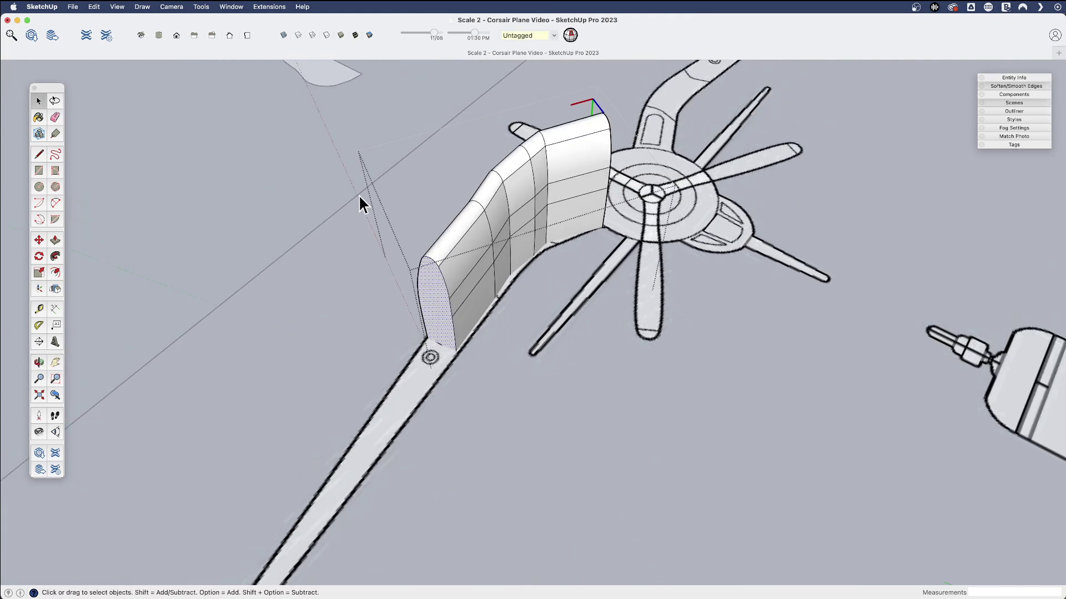
pyautogui.rightClick(353, 183)
pyautogui.click(369, 187)
pyautogui.scroll(4, 438, 322)
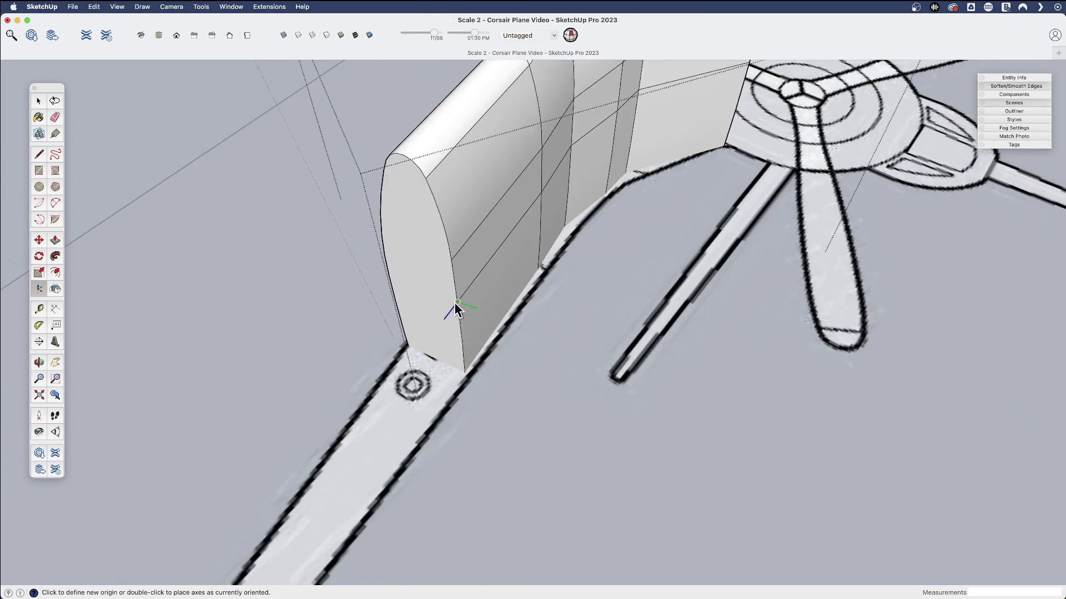
pyautogui.click(456, 303)
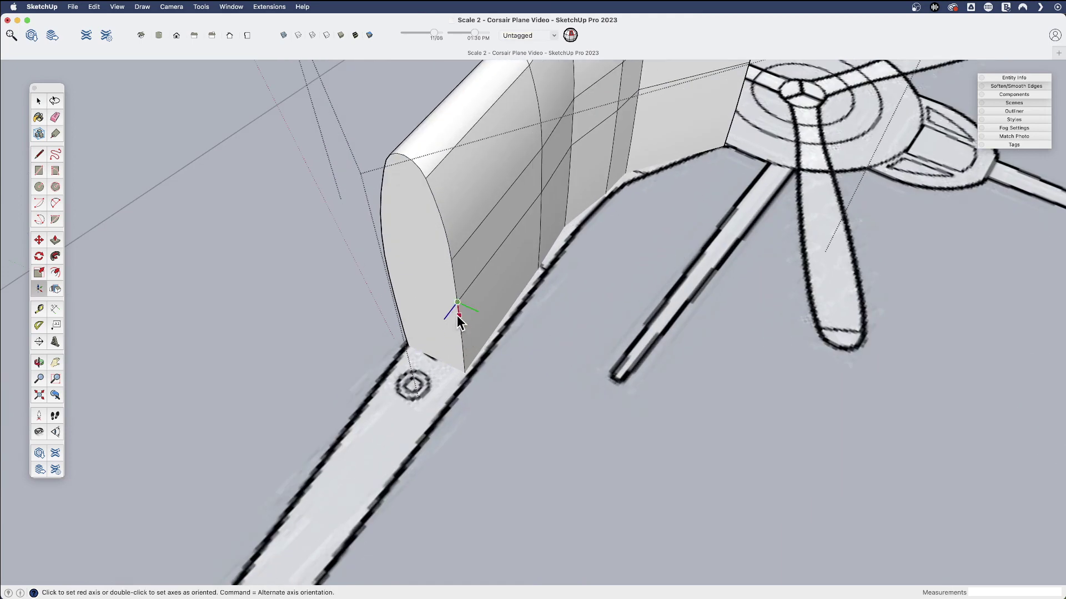
pyautogui.scroll(3, 461, 332)
pyautogui.click(461, 321)
pyautogui.click(331, 241)
pyautogui.moveTo(435, 278); pyautogui.dragTo(478, 298, button='middle')
# Step: Narrow the wing section's end face with Scale from a side grip
pyautogui.press('s')
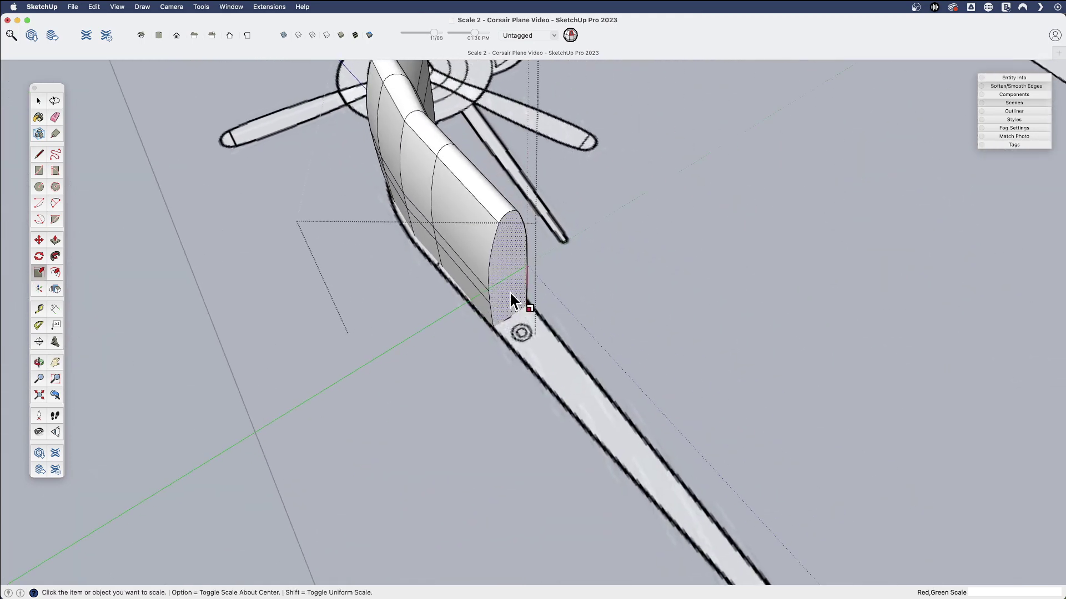
pyautogui.press('space')
pyautogui.press('s')
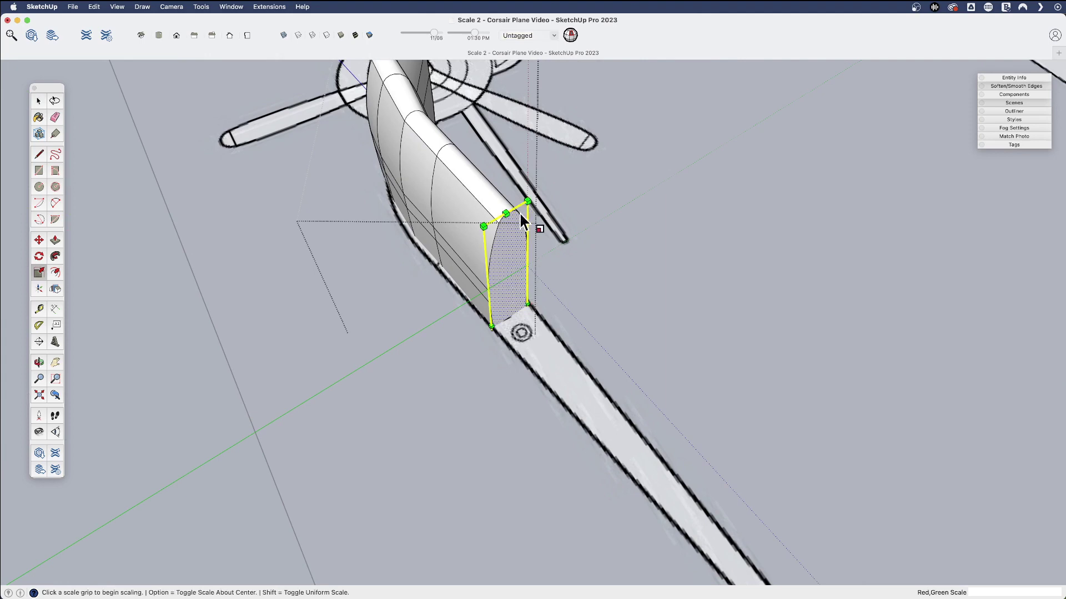
pyautogui.click(527, 303)
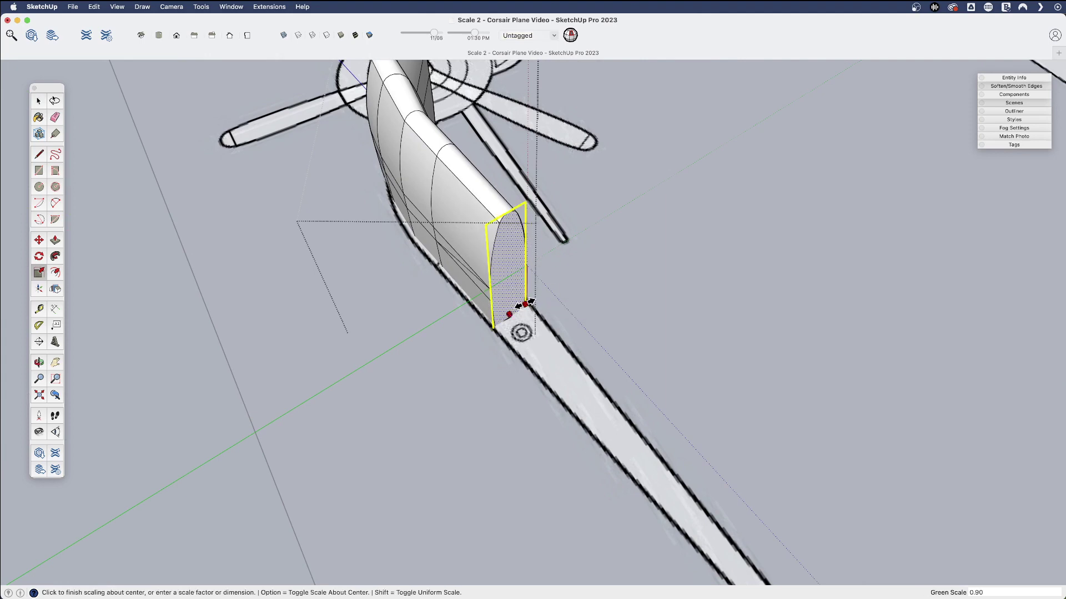
pyautogui.click(525, 304)
pyautogui.scroll(-3, 491, 294)
# Step: Narrow the end face from its lower corner and shorten it from the top to 0.96
pyautogui.press('p')
pyautogui.press('Escape')
pyautogui.press('space')
pyautogui.press('s')
pyautogui.scroll(3, 546, 383)
pyautogui.click(524, 382)
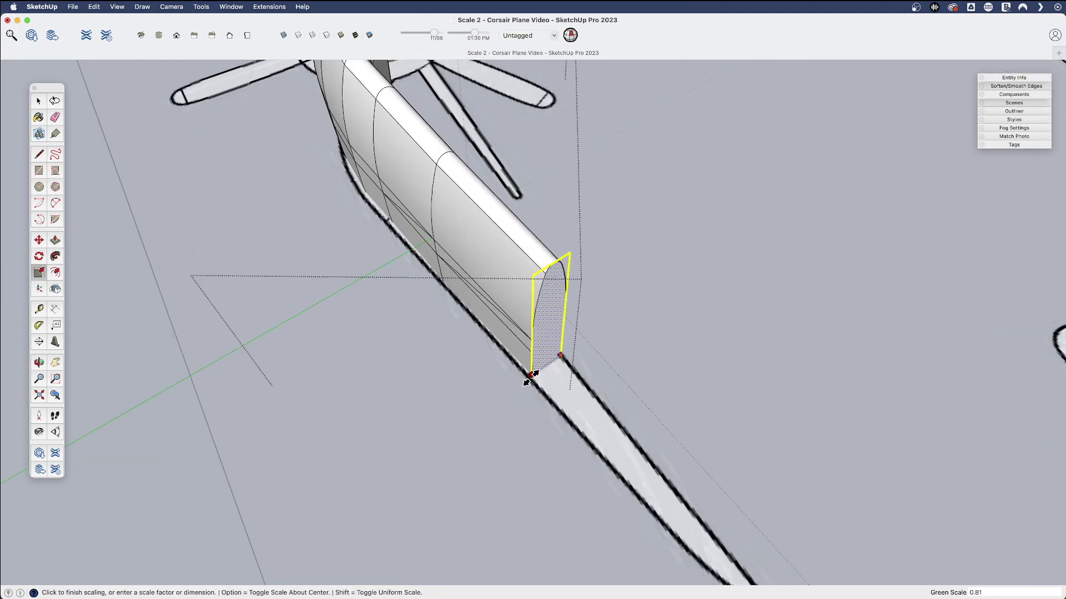
pyautogui.click(531, 376)
pyautogui.click(551, 264)
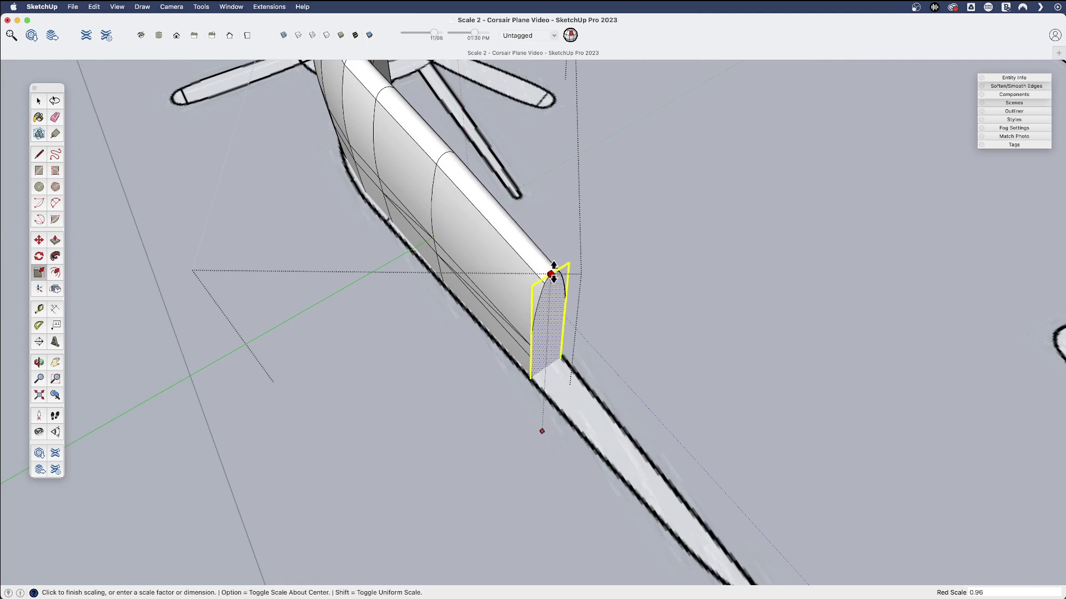
pyautogui.click(543, 428)
pyautogui.scroll(-3, 458, 358)
pyautogui.scroll(-3, 459, 358)
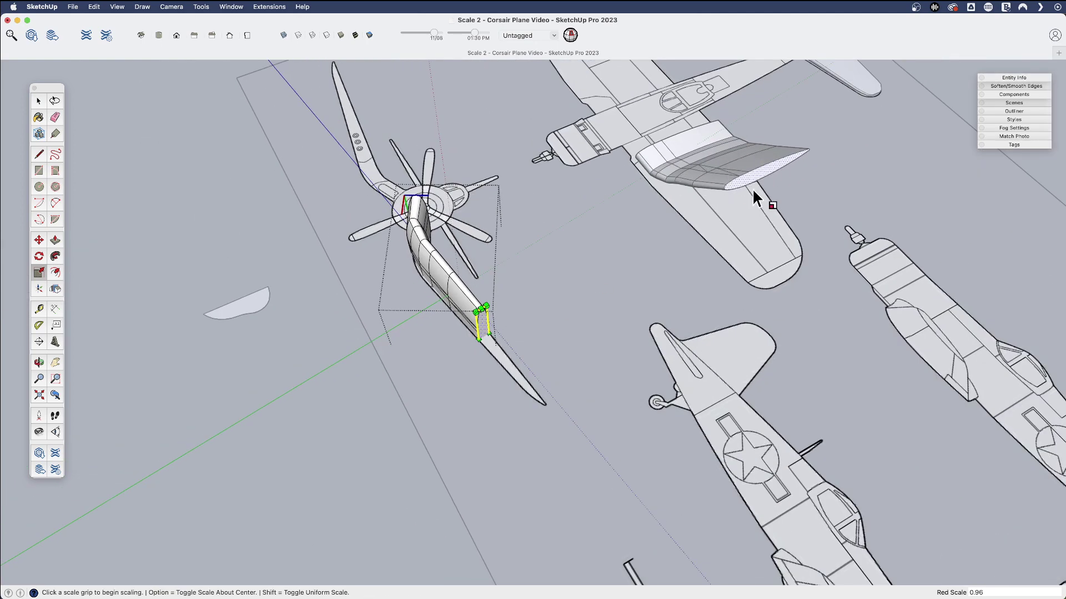
pyautogui.scroll(5, 508, 359)
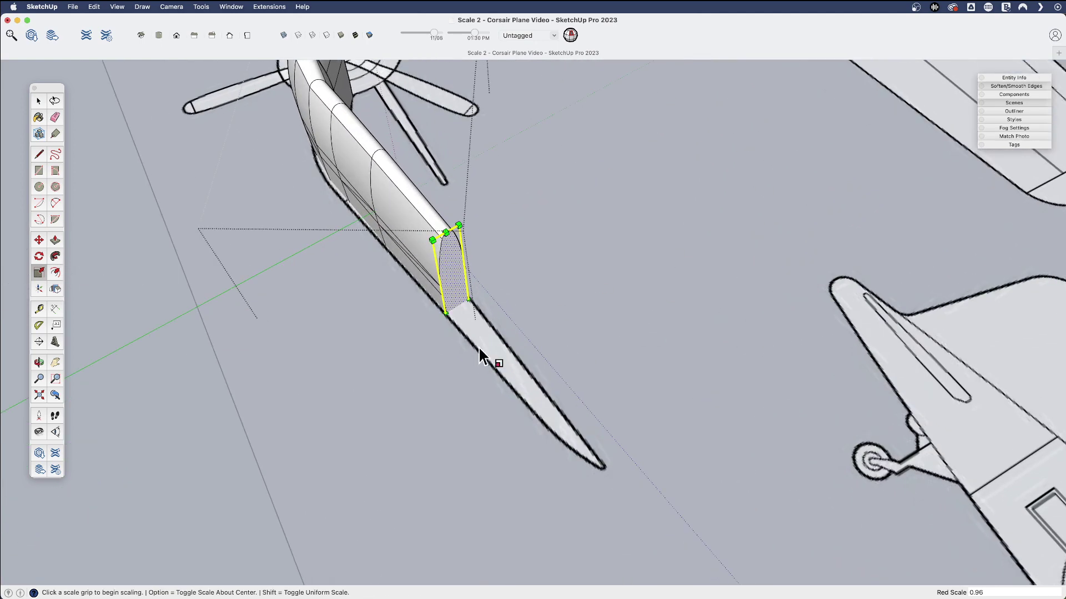
# Step: Extrude a new section along the wing and scale its end face about the centre to 0.84, shortening it
pyautogui.press('p')
pyautogui.click(474, 326)
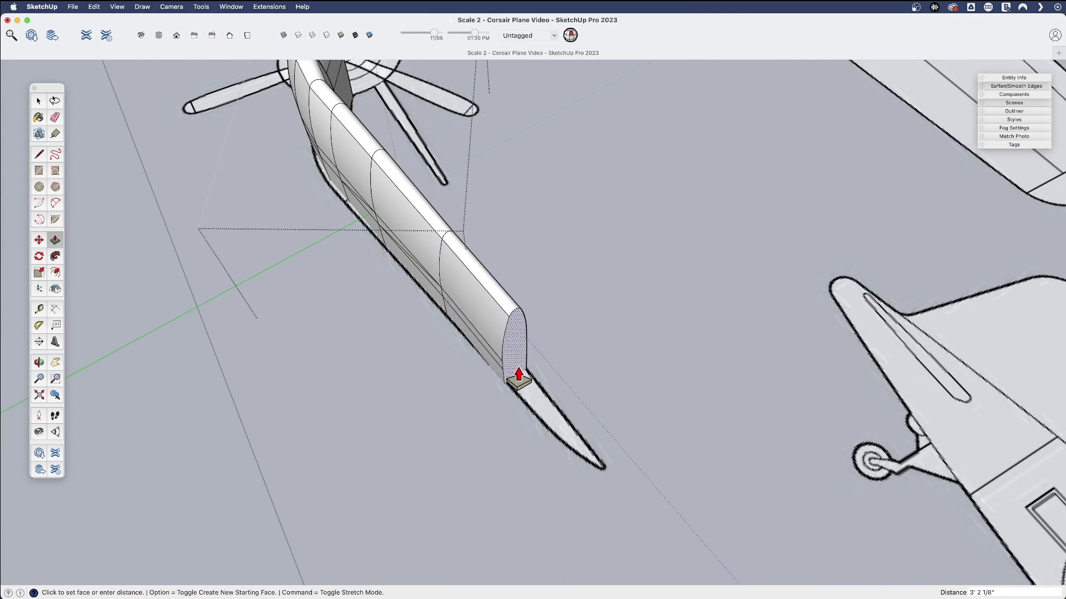
pyautogui.click(516, 369)
pyautogui.press('s')
pyautogui.press('alt')
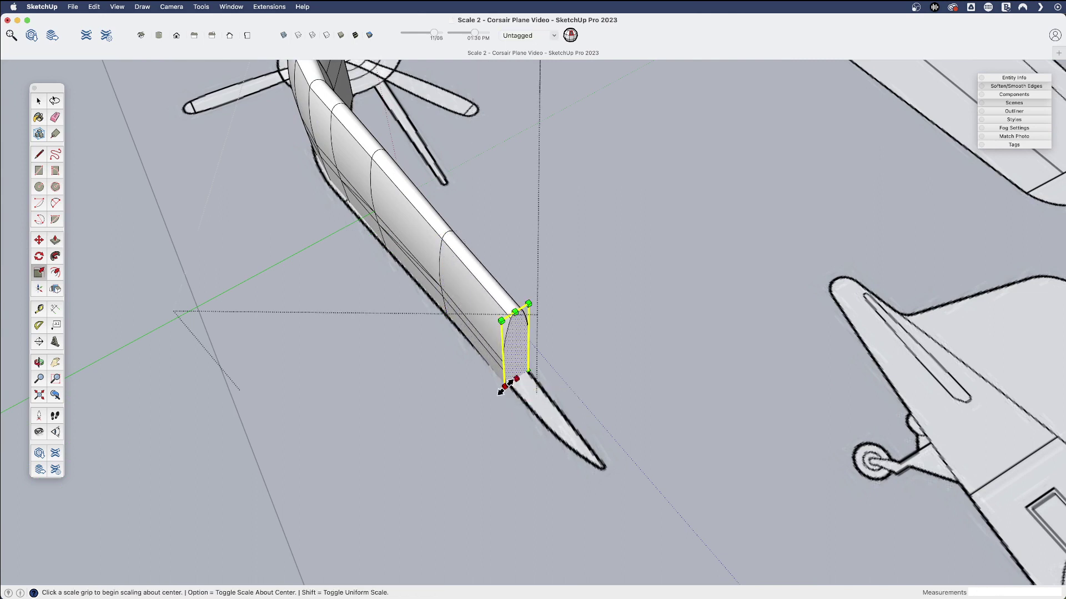
pyautogui.click(502, 389)
pyautogui.click(506, 386)
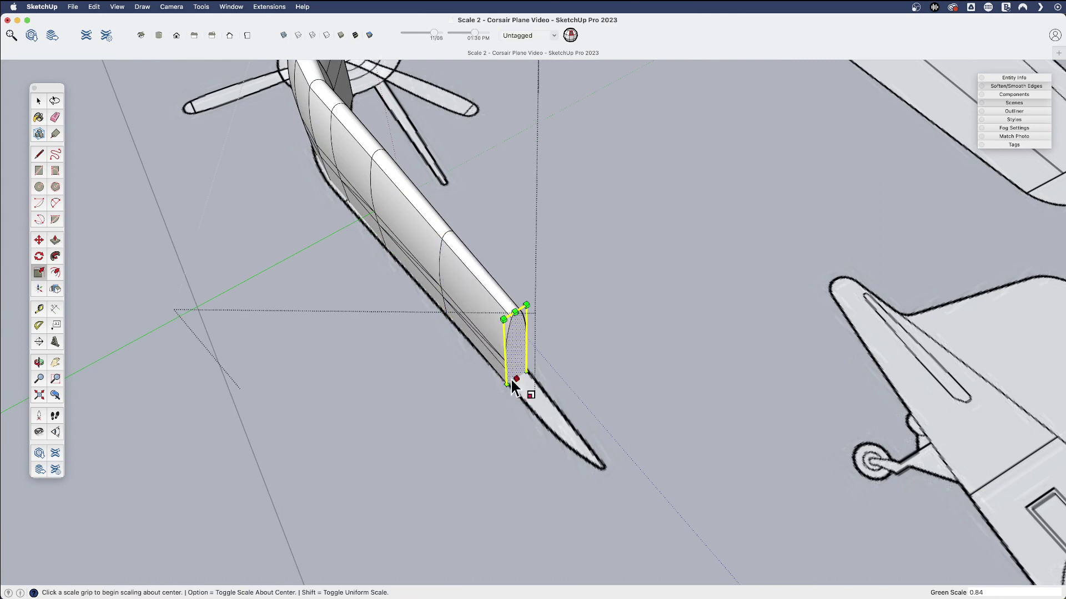
pyautogui.click(514, 313)
pyautogui.click(514, 318)
# Step: Extrude toward the wing tip, narrow the new end face to 0.82 and shorten it, then exit the component
pyautogui.press('p')
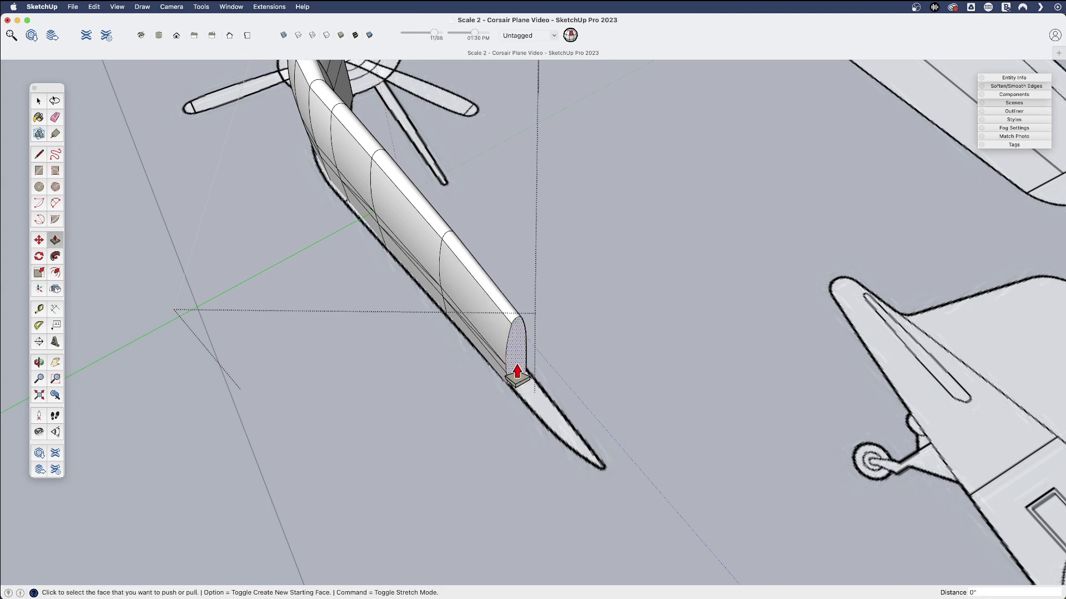
pyautogui.click(517, 372)
pyautogui.click(585, 443)
pyautogui.press('s')
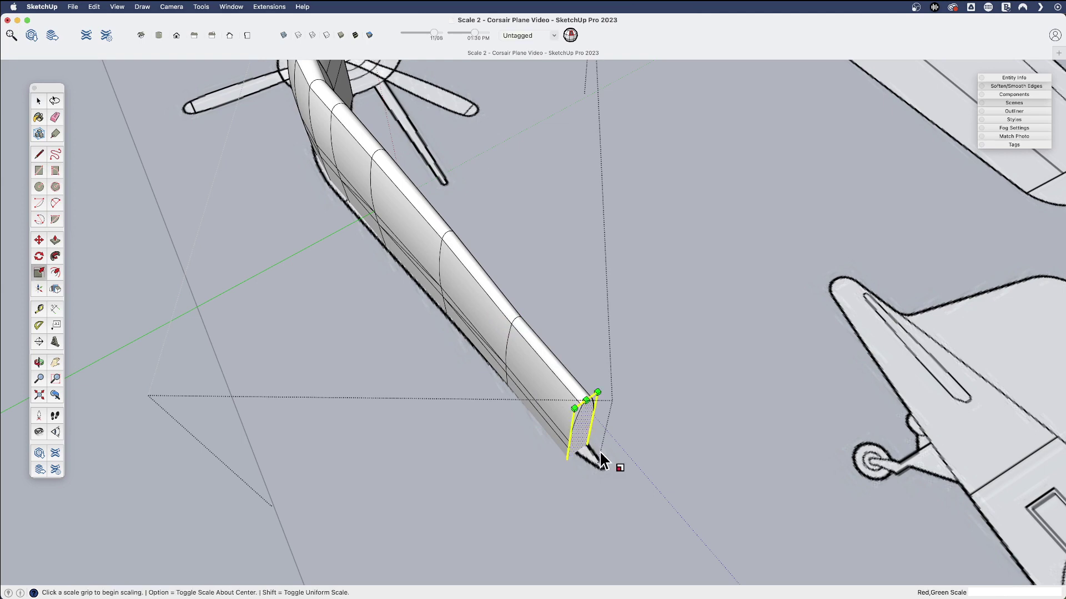
pyautogui.scroll(3, 600, 459)
pyautogui.press('shift')
pyautogui.scroll(3, 601, 451)
pyautogui.moveTo(580, 442); pyautogui.dragTo(578, 440)
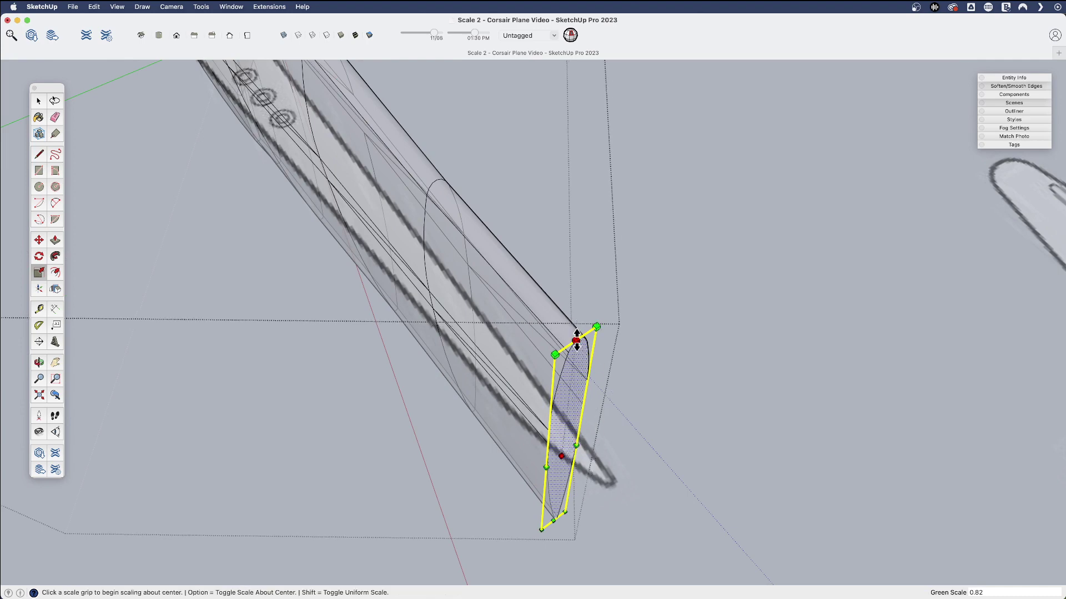
pyautogui.moveTo(578, 342); pyautogui.dragTo(576, 367)
pyautogui.scroll(-10, 408, 364)
pyautogui.press('space')
pyautogui.click(465, 311)
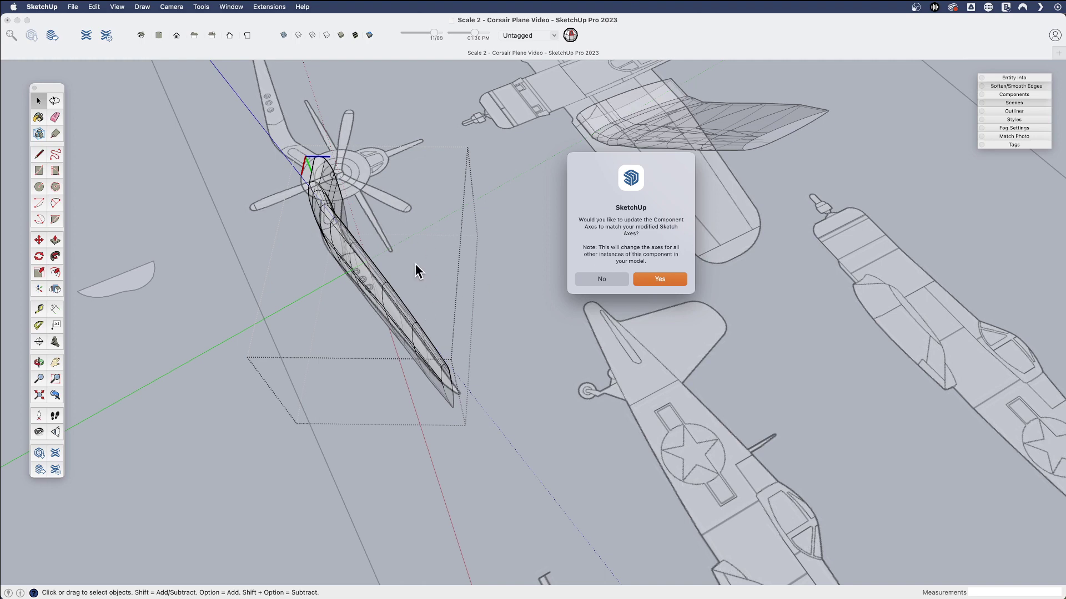
# Step: Answer No to updating component axes, orbit to a high view, and reopen the wing component
pyautogui.click(614, 280)
pyautogui.moveTo(533, 265); pyautogui.dragTo(466, 90, button='middle')
pyautogui.moveTo(553, 300); pyautogui.dragTo(356, 189)
pyautogui.press('space')
pyautogui.doubleClick(490, 423)
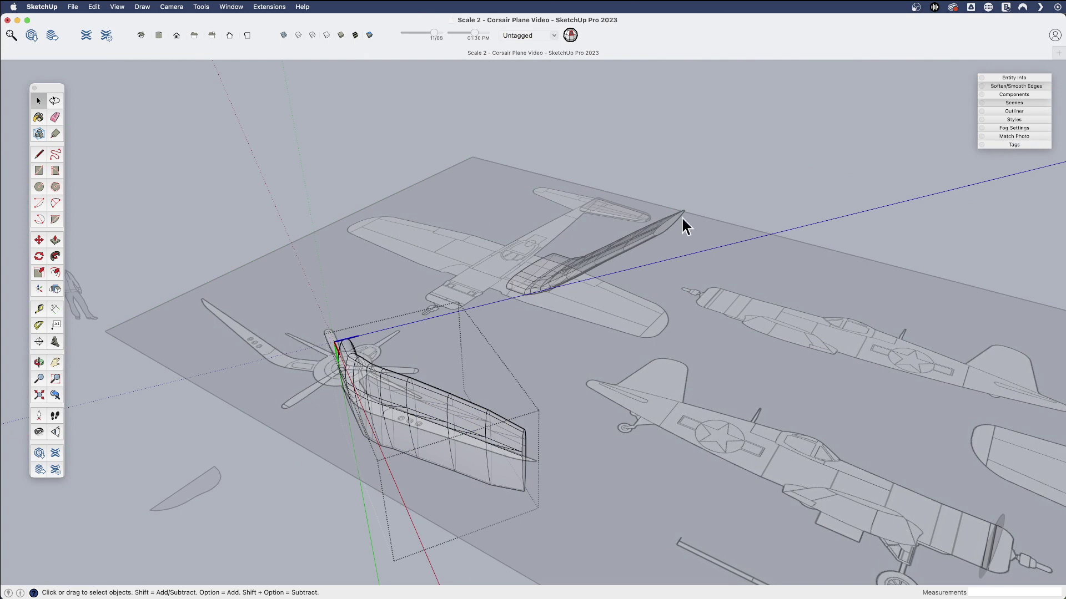
pyautogui.click(159, 35)
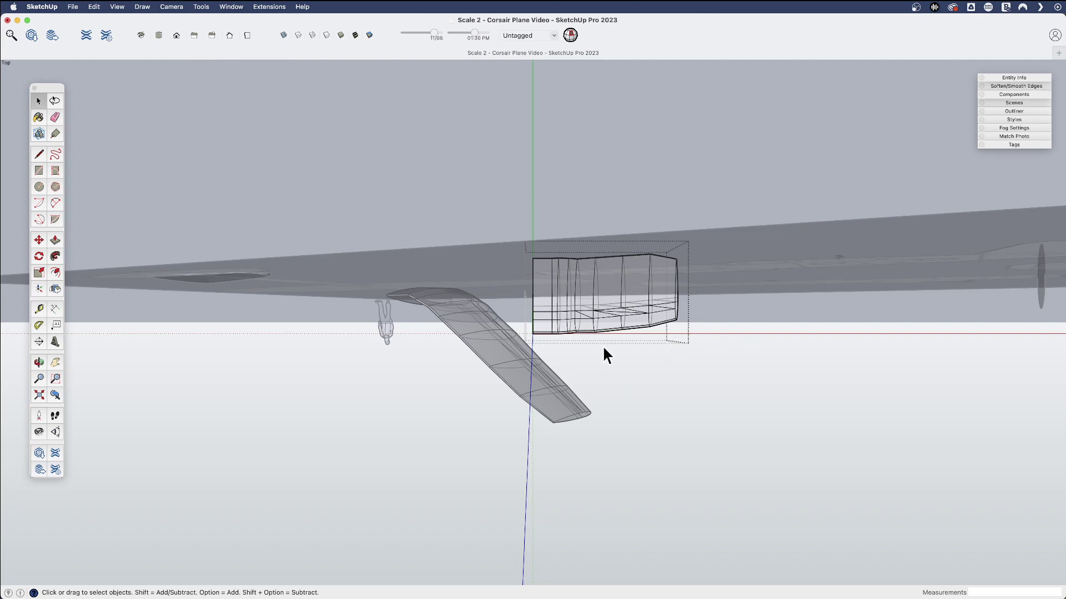
pyautogui.click(499, 419)
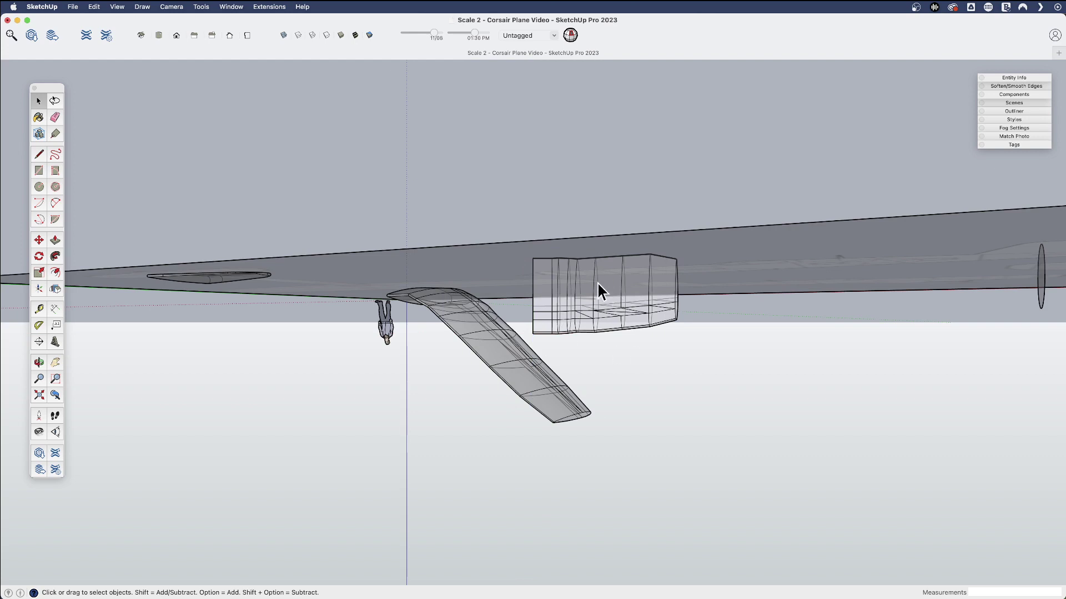
pyautogui.click(159, 34)
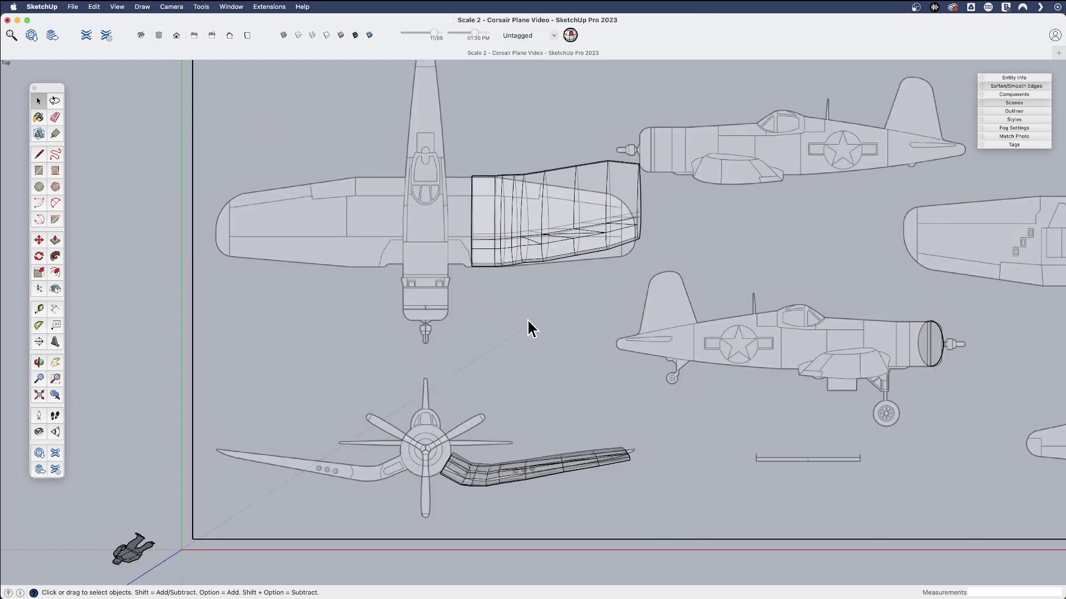
pyautogui.scroll(-3, 527, 319)
pyautogui.scroll(5, 534, 296)
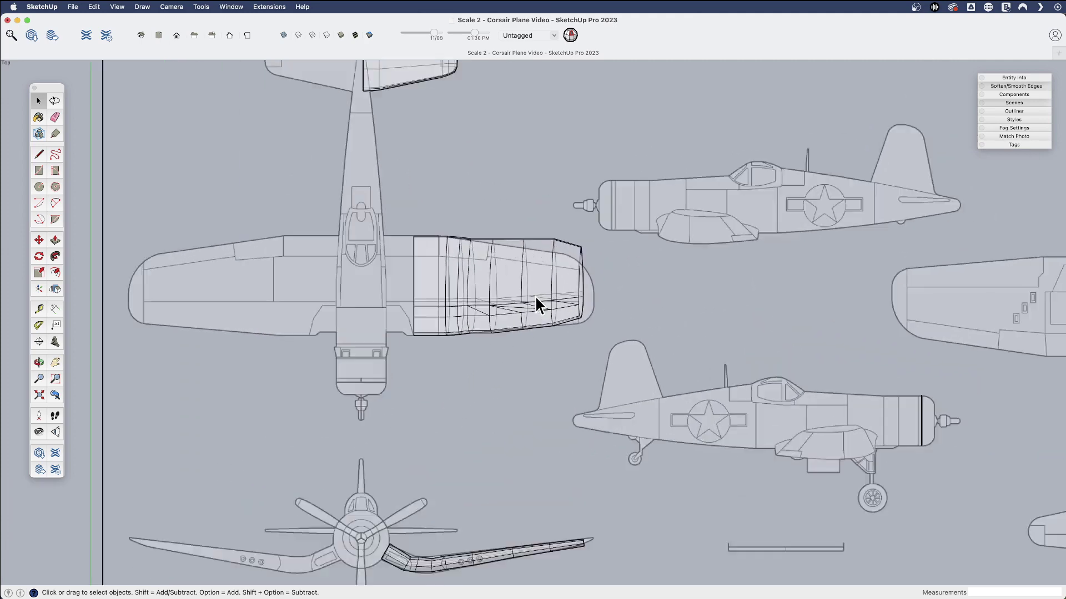
pyautogui.scroll(2, 534, 295)
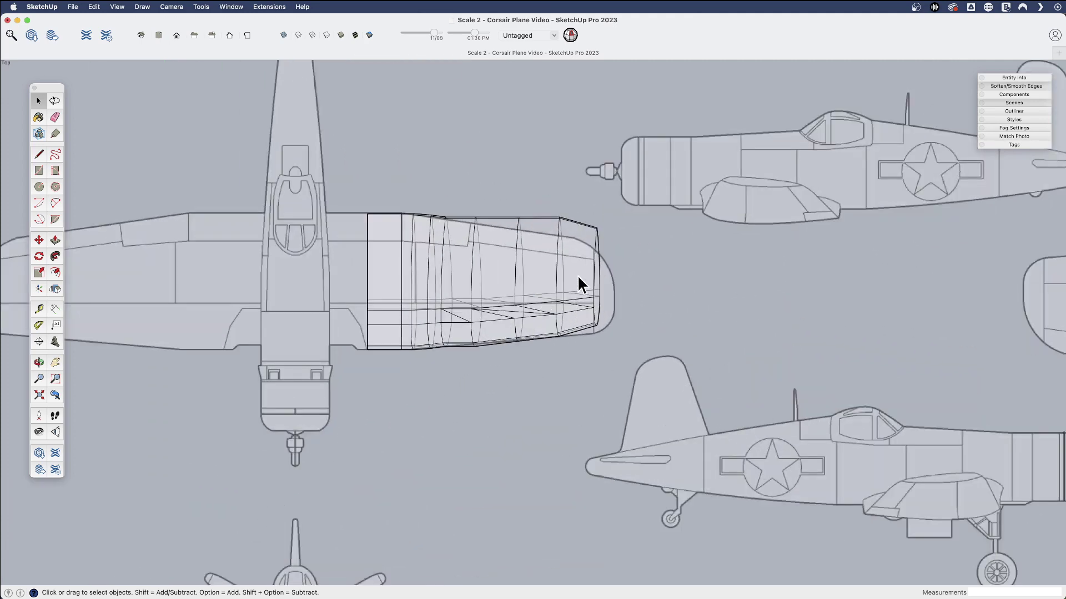
pyautogui.doubleClick(571, 239)
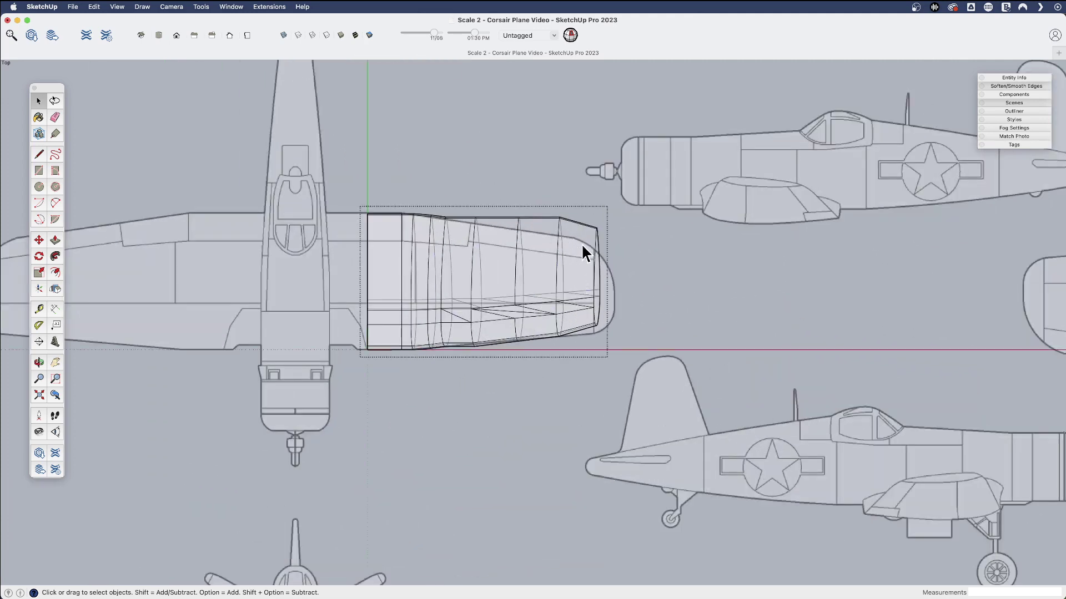
pyautogui.moveTo(543, 201); pyautogui.dragTo(585, 381)
pyautogui.press('s')
pyautogui.scroll(3, 570, 295)
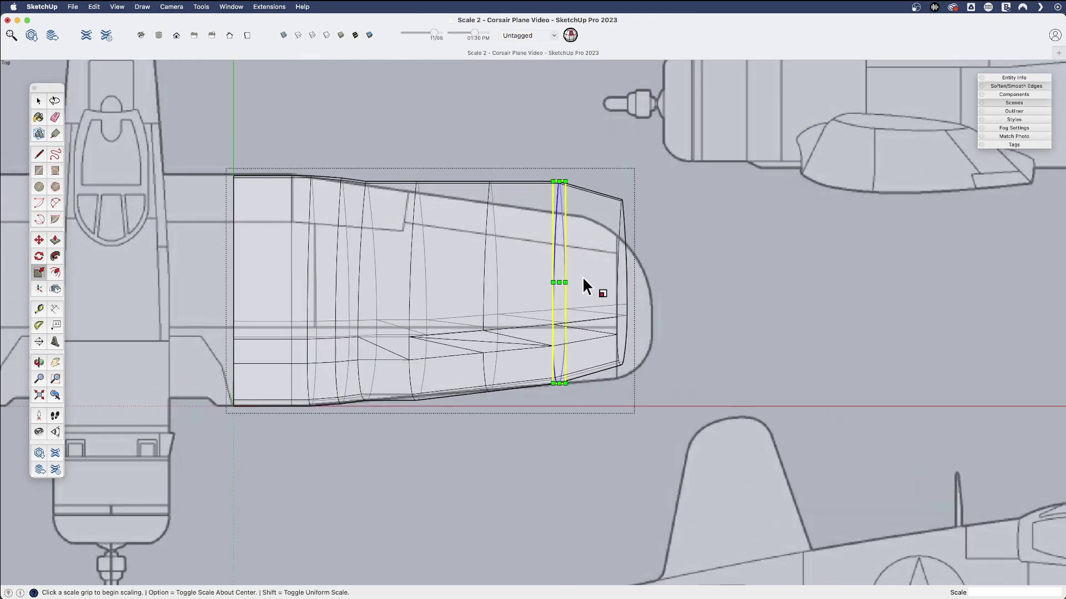
pyautogui.scroll(-3, 572, 240)
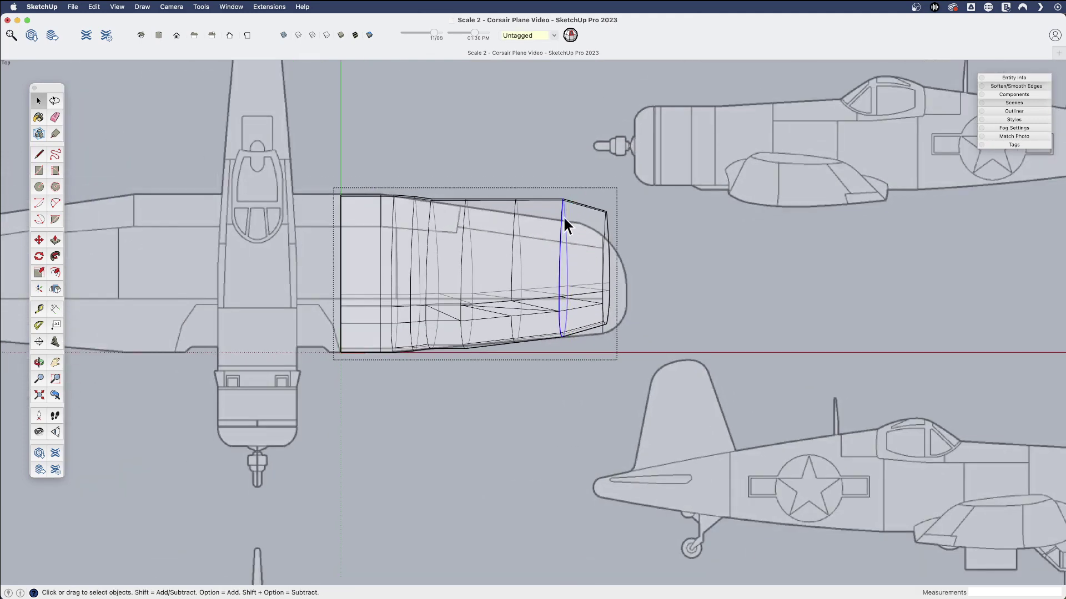
pyautogui.moveTo(557, 209); pyautogui.dragTo(493, 250, button='middle')
pyautogui.scroll(5, 559, 302)
pyautogui.moveTo(511, 331); pyautogui.dragTo(508, 257, button='middle')
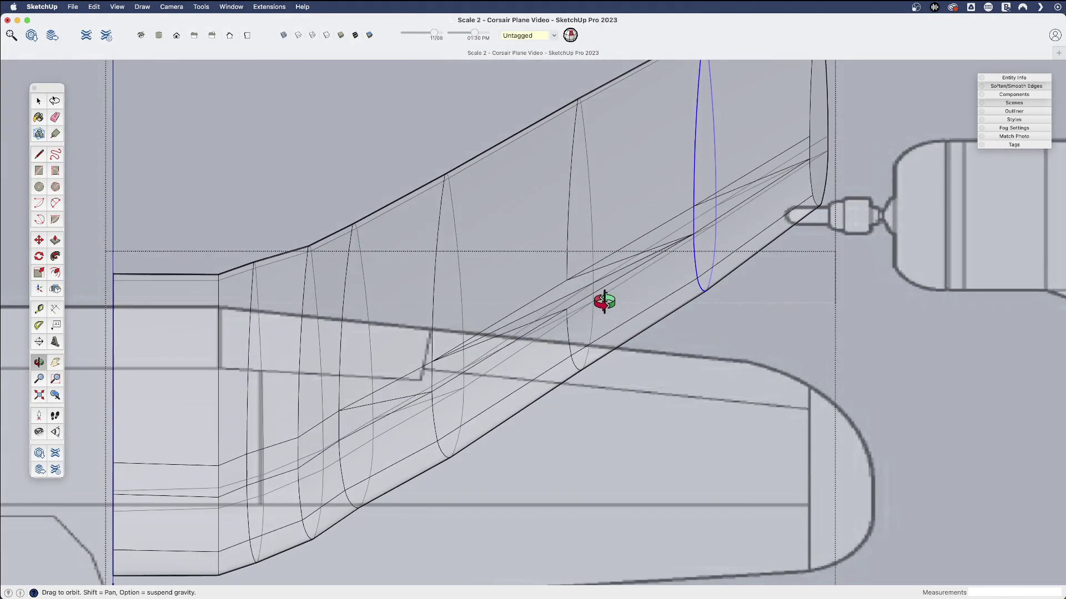
# Step: Turn off X-ray and try pulling the selected wing-tip face from an angled view
pyautogui.press('x')
pyautogui.press('space')
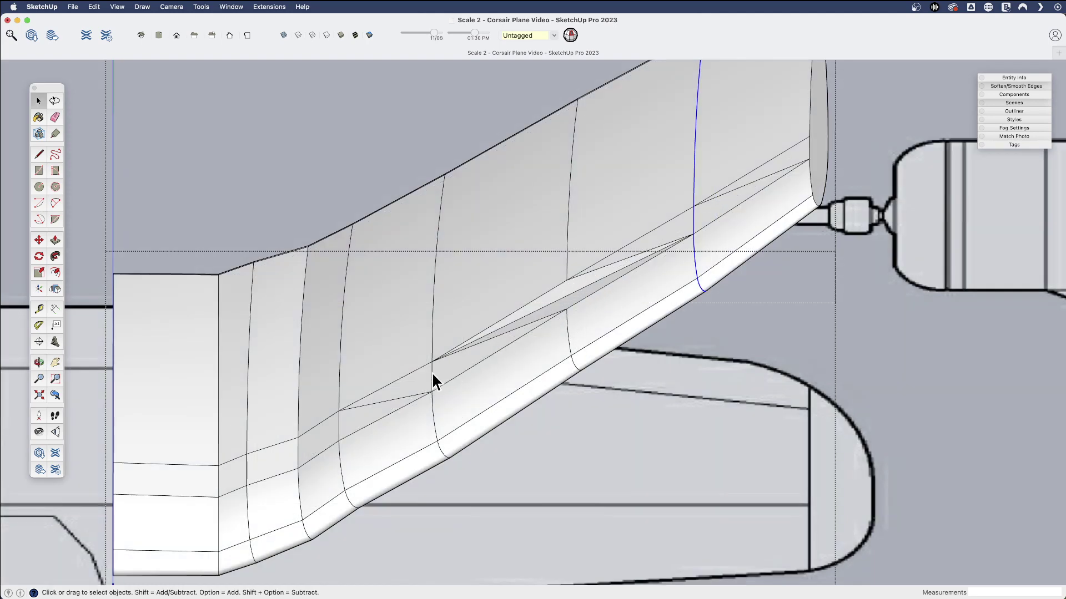
pyautogui.scroll(-5, 738, 216)
pyautogui.moveTo(704, 381); pyautogui.dragTo(717, 351, button='middle')
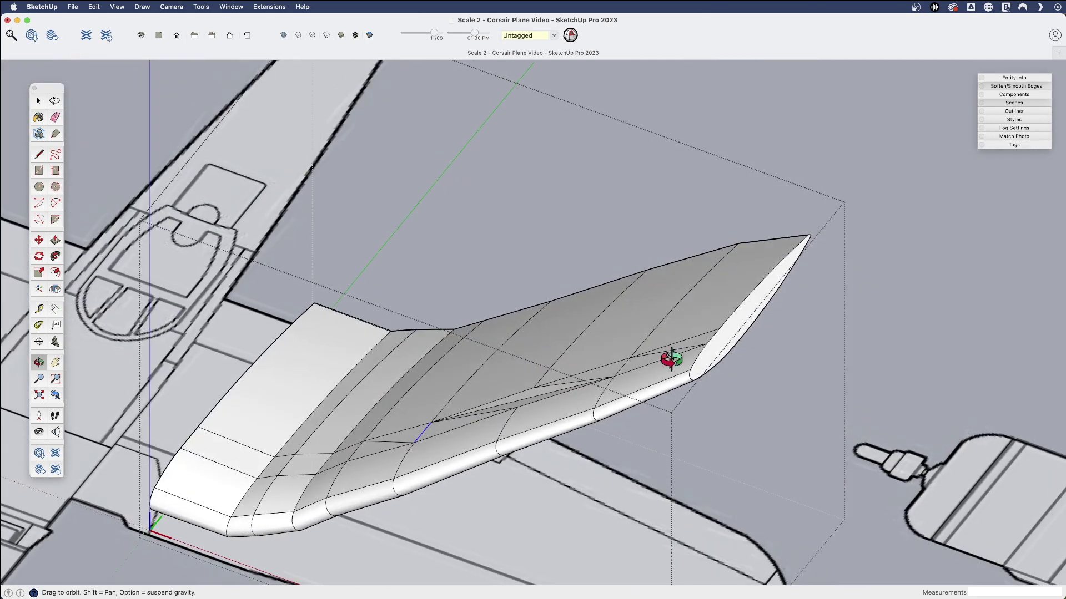
pyautogui.click(741, 325)
pyautogui.press('p')
pyautogui.click(738, 333)
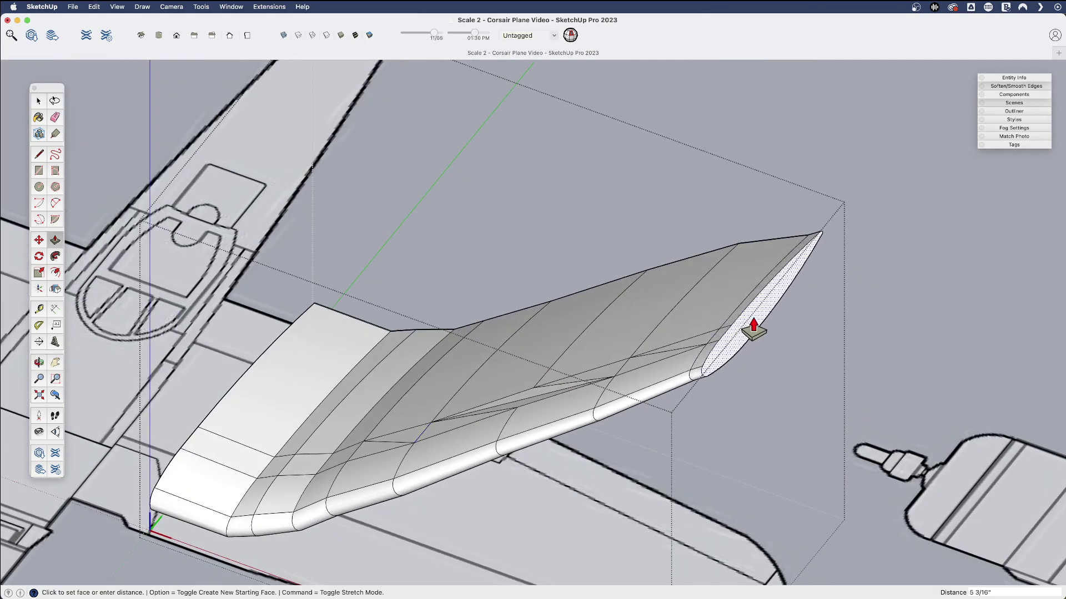
pyautogui.scroll(4, 757, 339)
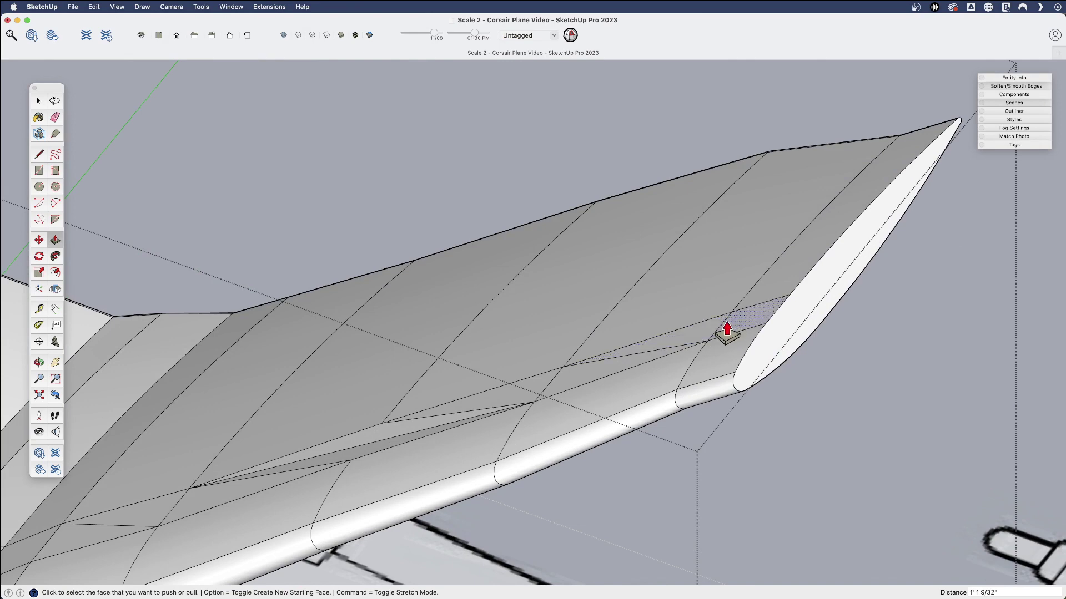
pyautogui.press('space')
# Step: Push/Pull the wing-tip face out 9 1/8", then view the wing's underside
pyautogui.moveTo(804, 316); pyautogui.dragTo(742, 340, button='middle')
pyautogui.click(720, 325)
pyautogui.rightClick(718, 319)
pyautogui.press('Escape')
pyautogui.press('s')
pyautogui.press('alt')
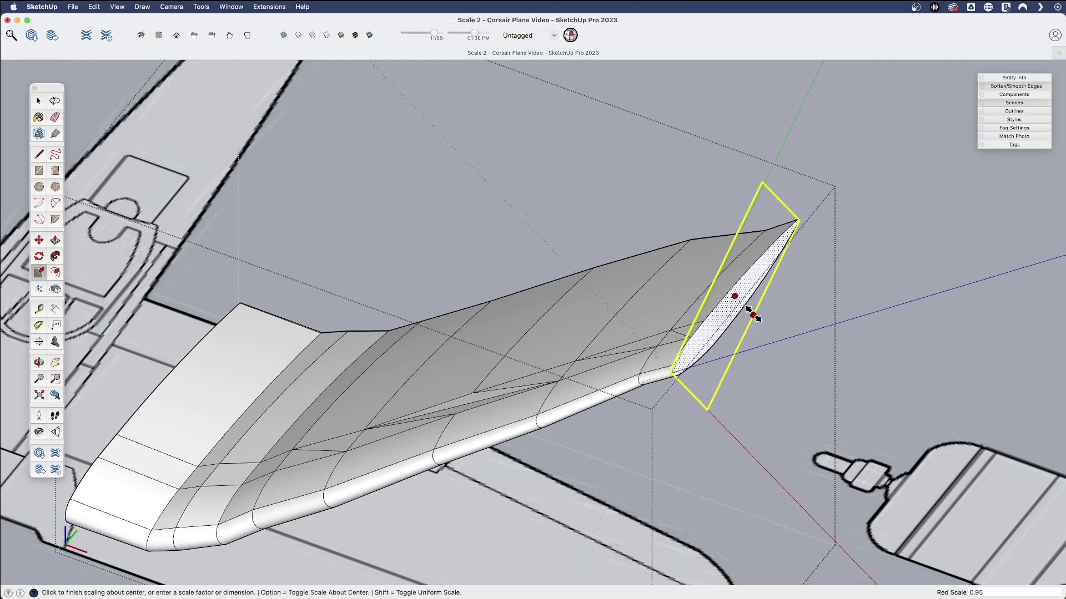
pyautogui.press('p')
pyautogui.click(715, 345)
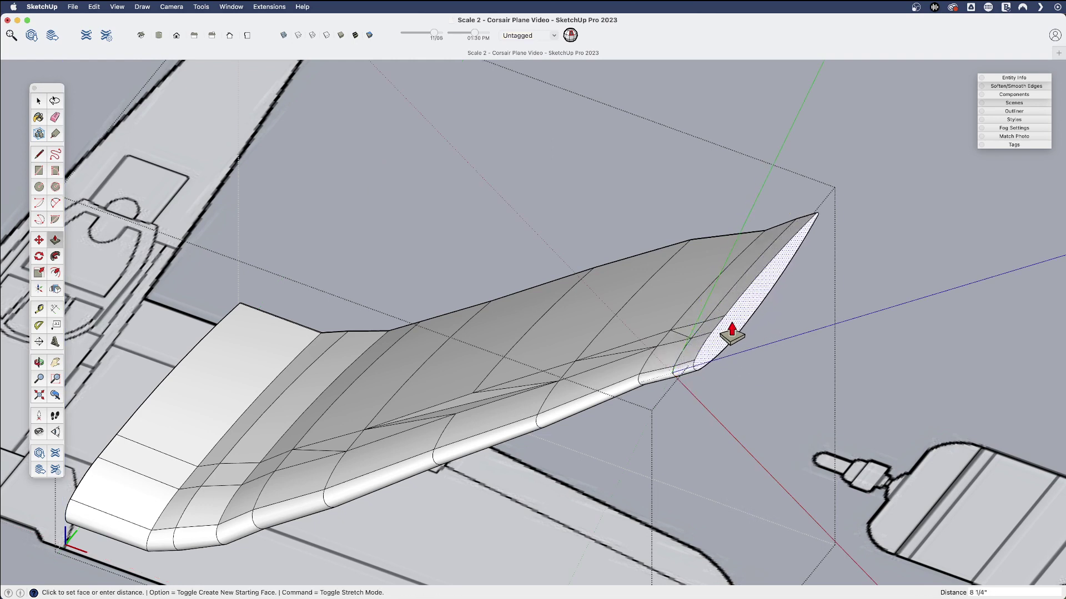
pyautogui.click(734, 331)
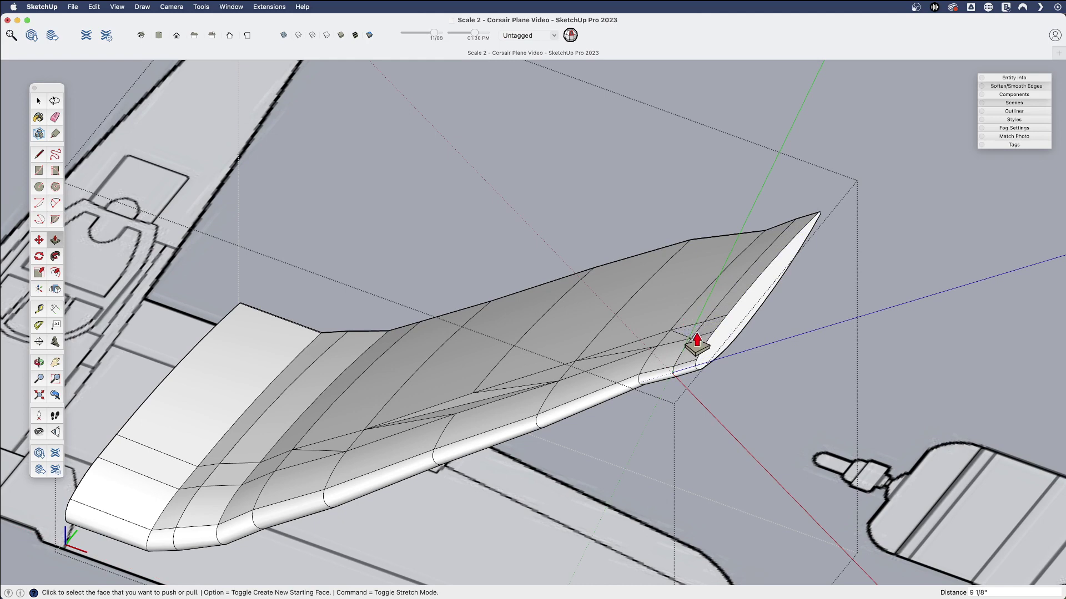
pyautogui.scroll(3, 517, 405)
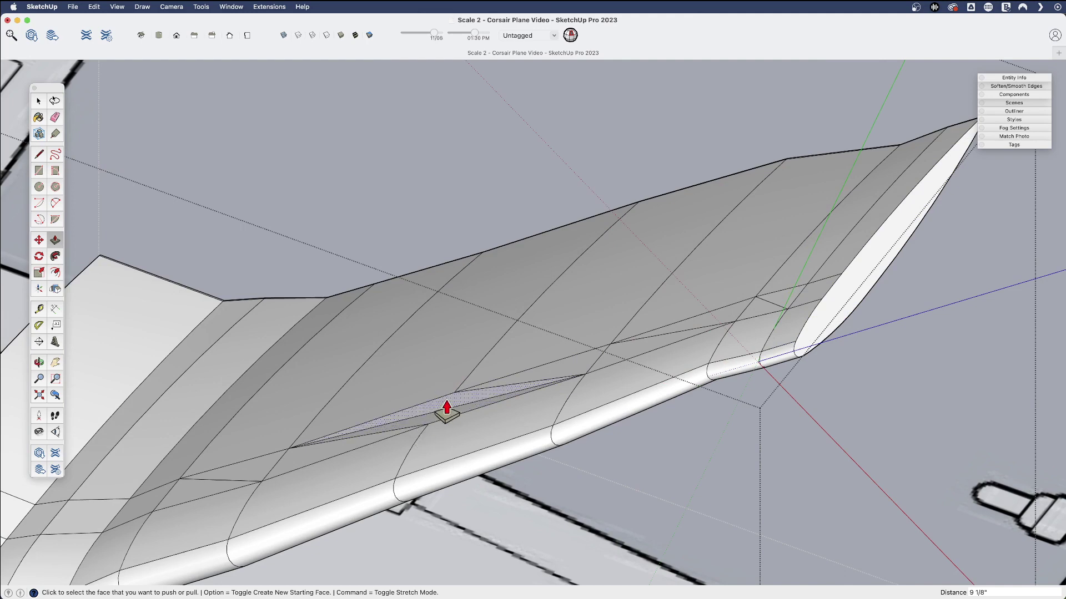
pyautogui.moveTo(561, 381); pyautogui.dragTo(602, 423, button='middle')
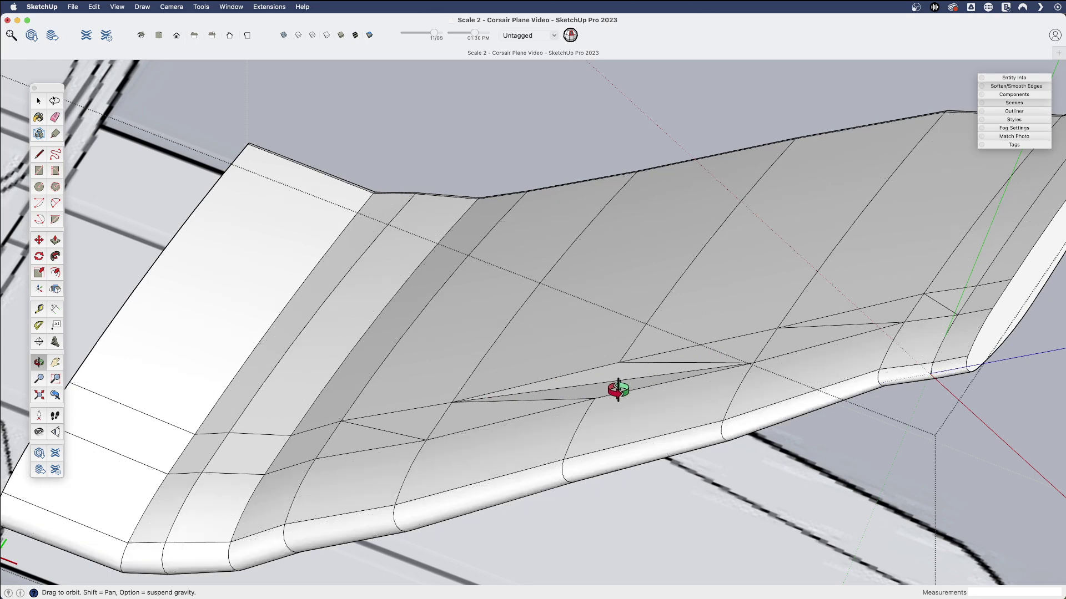
# Step: Close the sliver with a line and erase the stray edges across the wing surface
pyautogui.press('space')
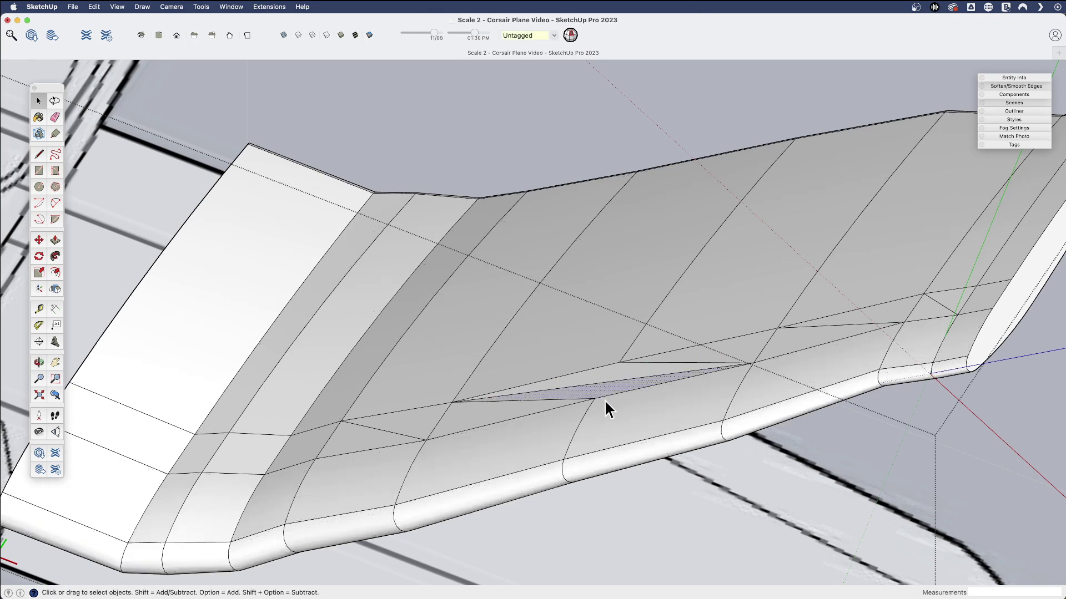
pyautogui.press('l')
pyautogui.click(595, 399)
pyautogui.click(619, 362)
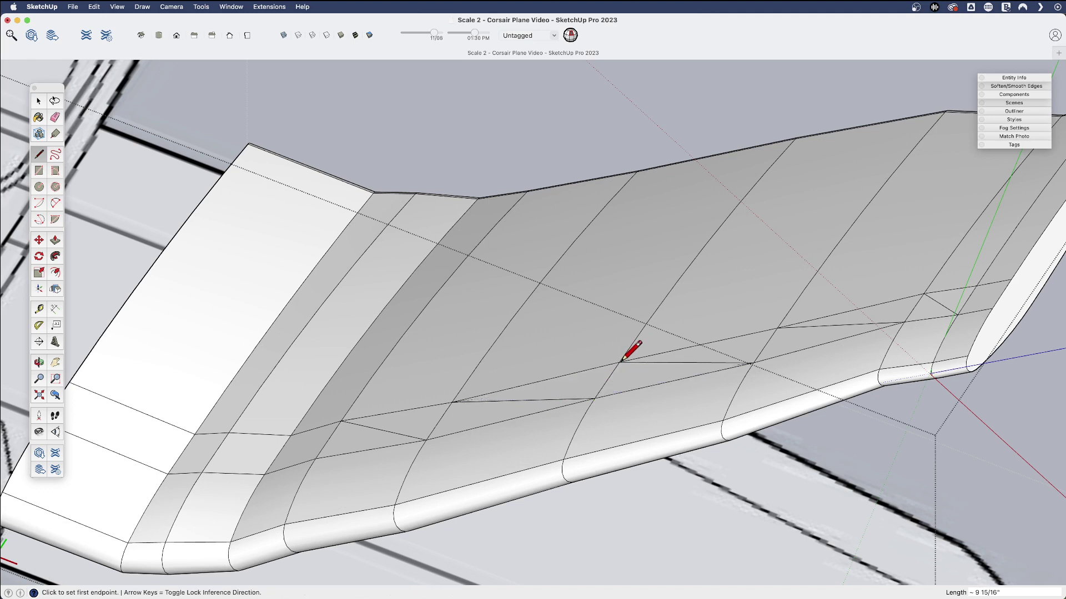
pyautogui.press('e')
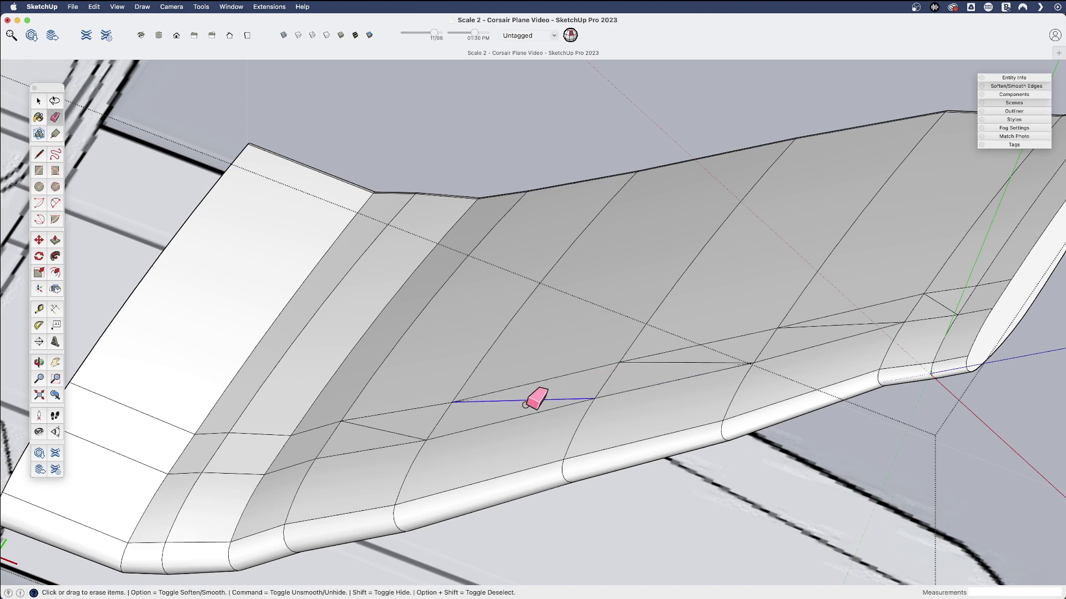
pyautogui.click(538, 400)
pyautogui.click(650, 374)
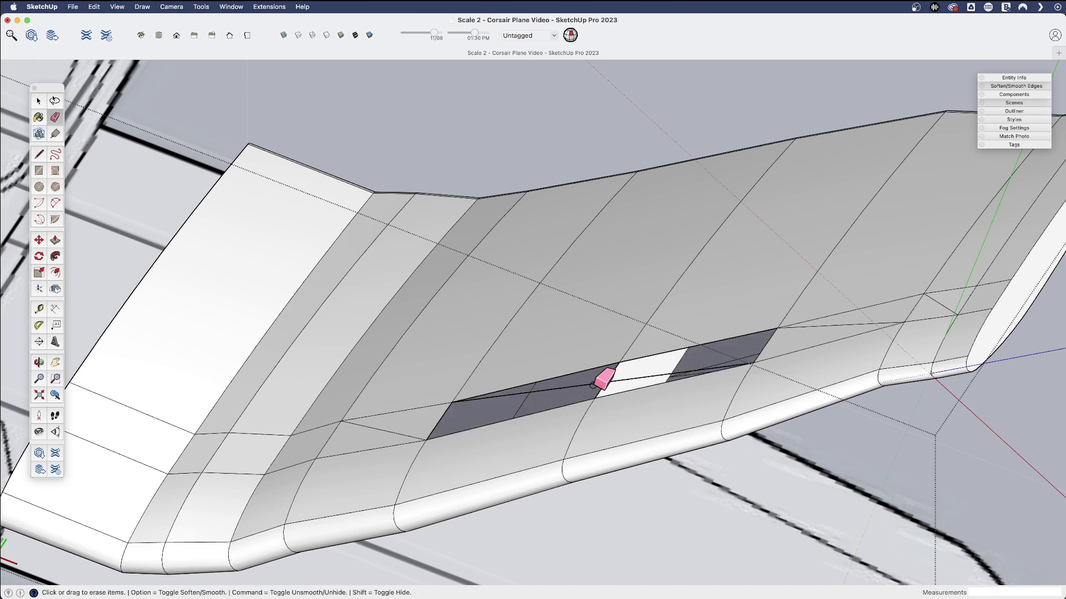
pyautogui.click(598, 383)
# Step: Redraw two replacement edges so the wing faces fill in, then orbit to inspect
pyautogui.press('l')
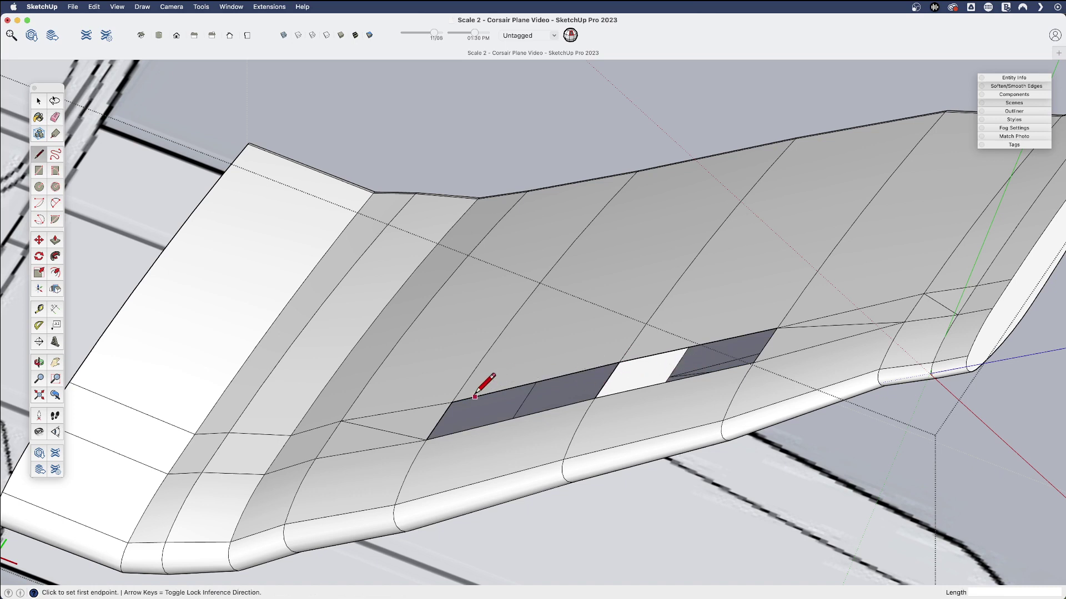
pyautogui.click(452, 402)
pyautogui.click(595, 395)
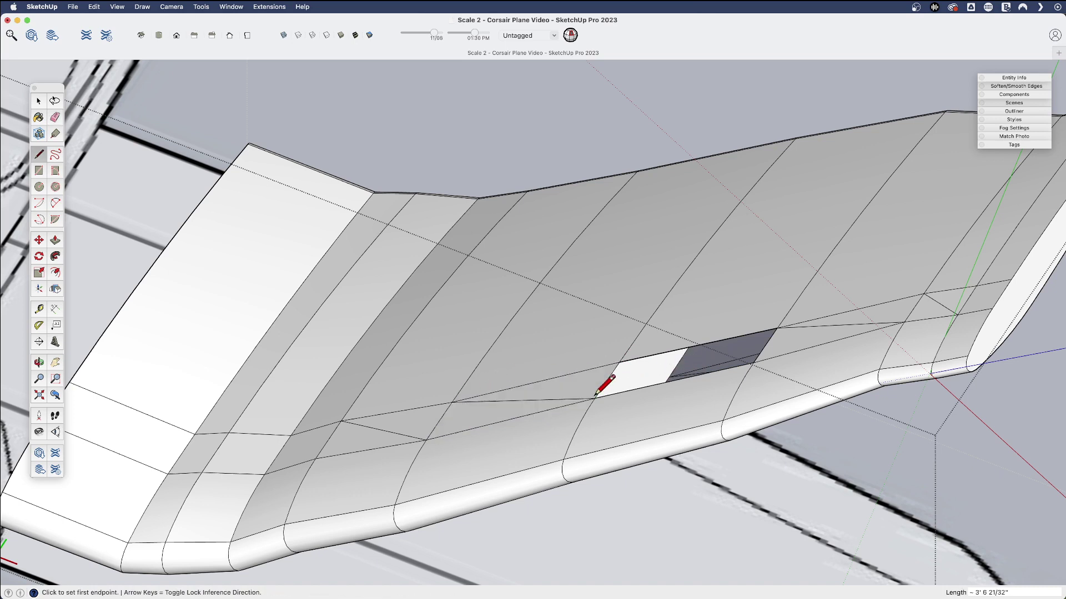
pyautogui.click(620, 362)
pyautogui.click(752, 364)
pyautogui.press('space')
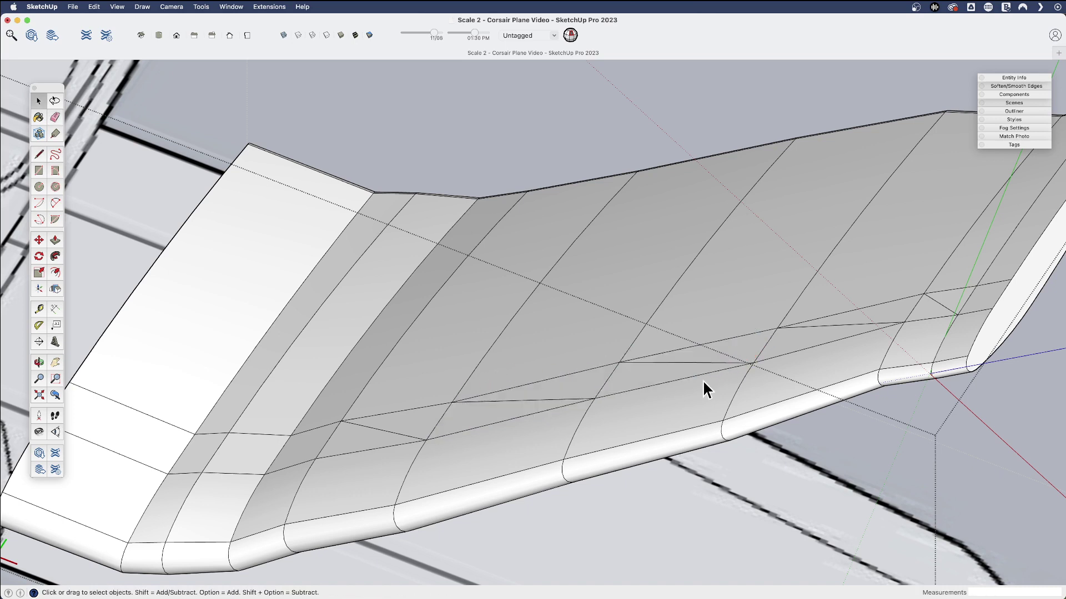
pyautogui.scroll(-5, 702, 380)
pyautogui.moveTo(590, 398); pyautogui.dragTo(357, 499, button='middle')
pyautogui.scroll(5, 884, 446)
# Step: Orbit around the wing, viewing it from its end and from a low angle
pyautogui.moveTo(477, 428); pyautogui.dragTo(654, 390, button='middle')
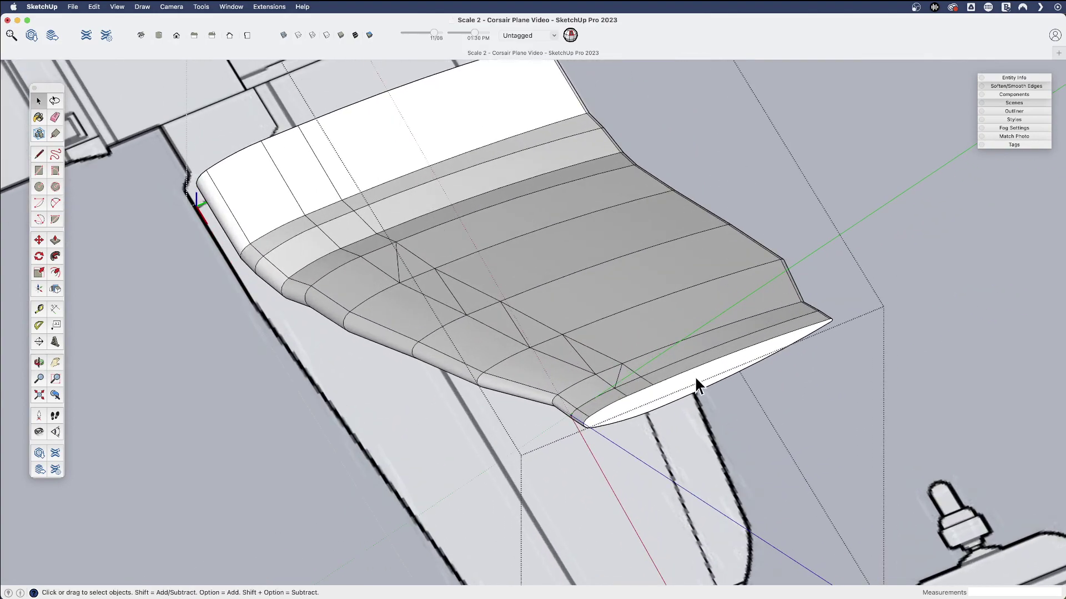
pyautogui.scroll(-3, 703, 383)
pyautogui.moveTo(595, 361); pyautogui.dragTo(720, 326, button='middle')
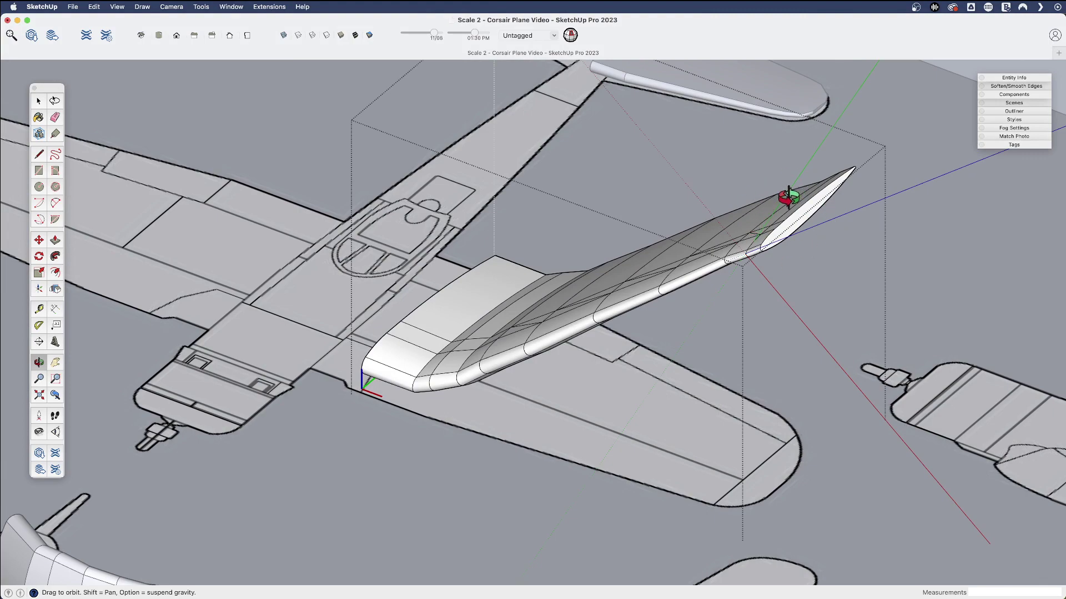
pyautogui.moveTo(761, 261); pyautogui.dragTo(697, 343, button='middle')
# Step: Pan and zoom onto the tail fin of the lower side-view plane drawing
pyautogui.keyDown('shift'); pyautogui.moveTo(653, 473); pyautogui.dragTo(644, 256, button='middle'); pyautogui.keyUp('shift')
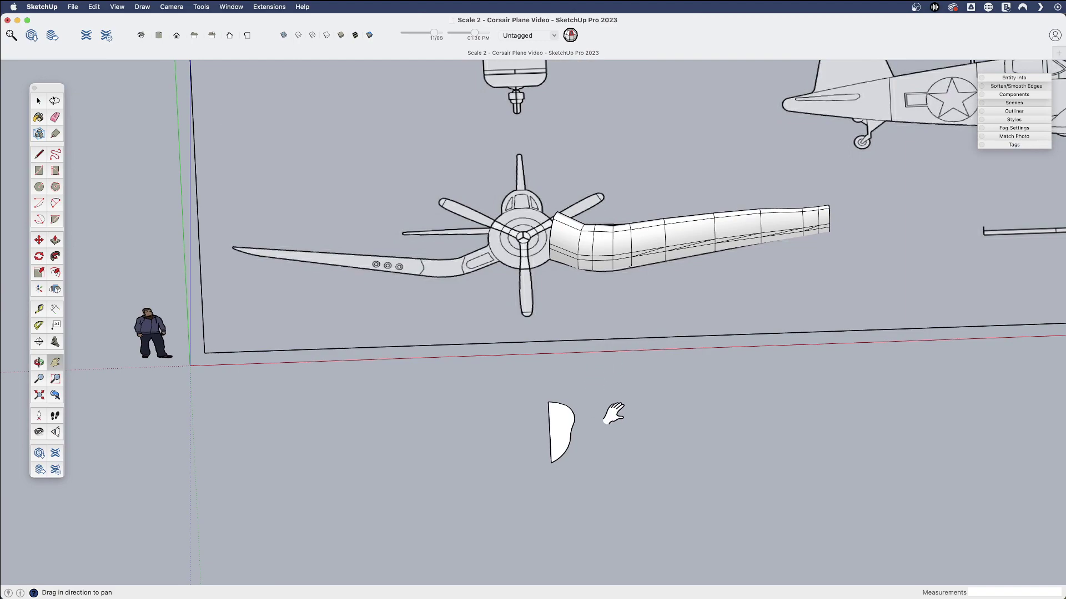
pyautogui.moveTo(605, 265); pyautogui.dragTo(647, 268, button='middle')
pyautogui.moveTo(613, 355); pyautogui.dragTo(369, 494)
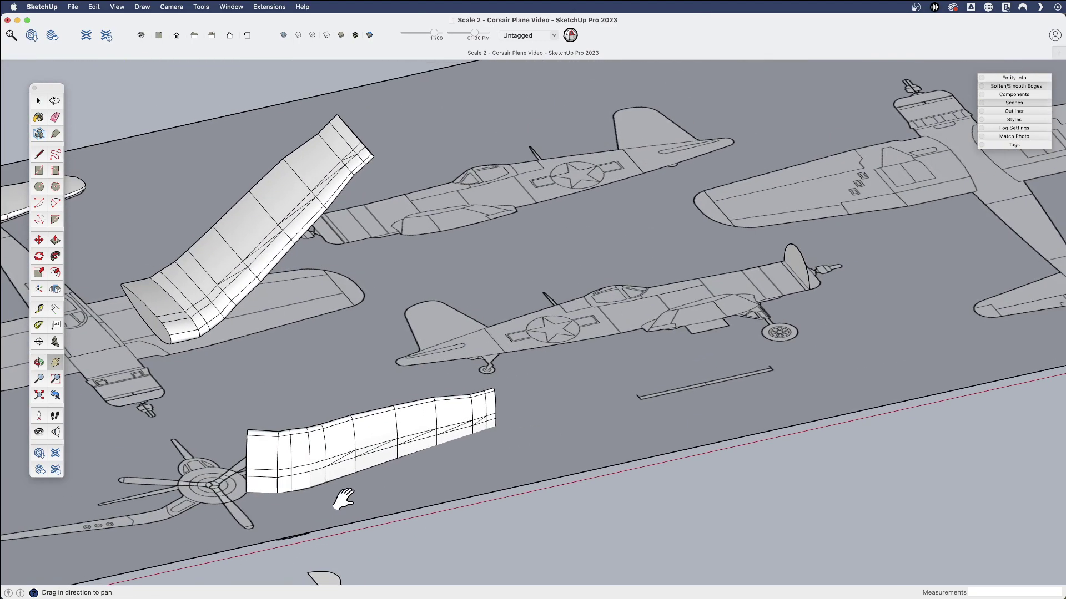
pyautogui.scroll(6, 814, 285)
pyautogui.scroll(-8, 599, 345)
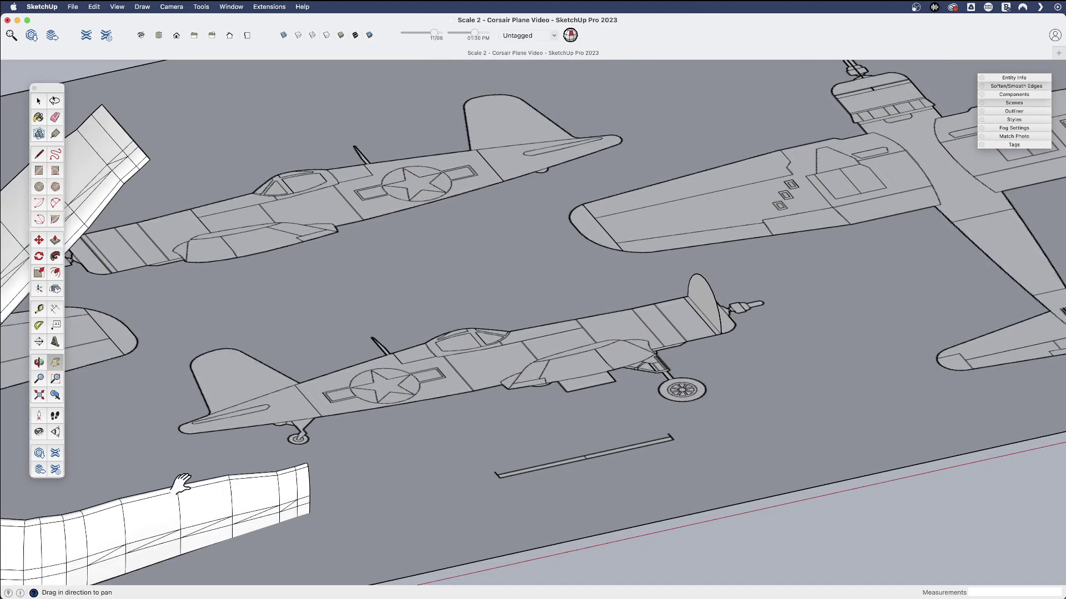
pyautogui.scroll(8, 419, 474)
pyautogui.moveTo(418, 364); pyautogui.dragTo(535, 372)
pyautogui.press('space')
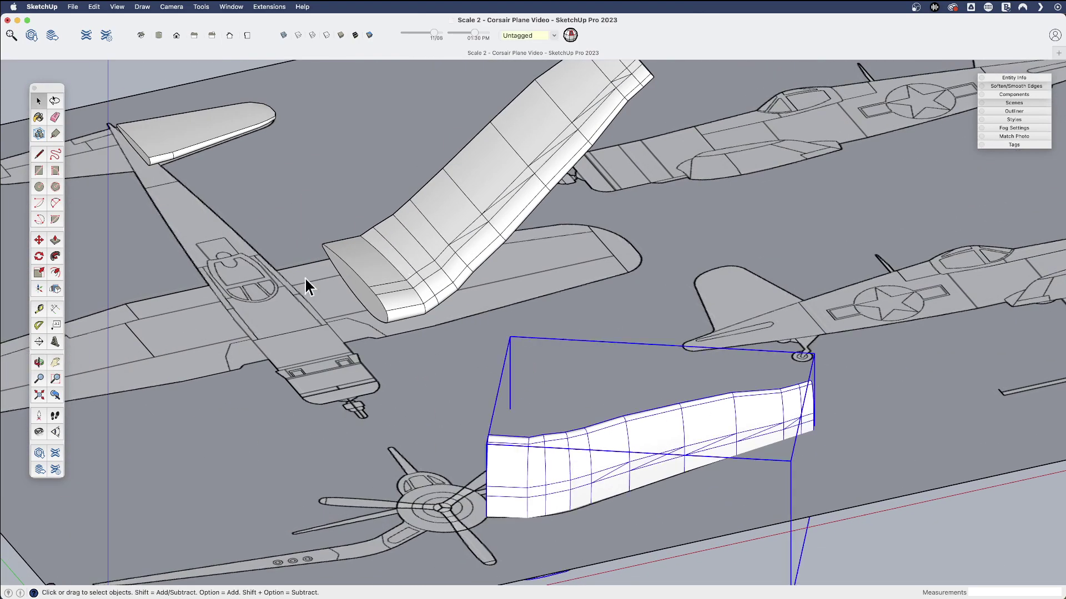
pyautogui.keyDown('shift'); pyautogui.moveTo(870, 301); pyautogui.dragTo(405, 365, button='middle'); pyautogui.keyUp('shift')
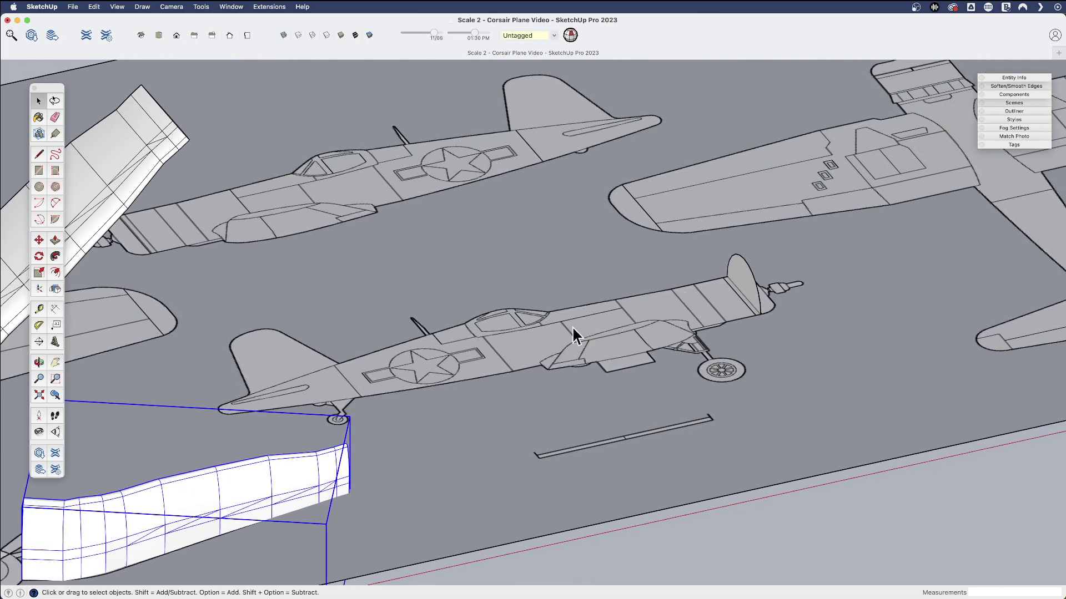
pyautogui.scroll(4, 749, 301)
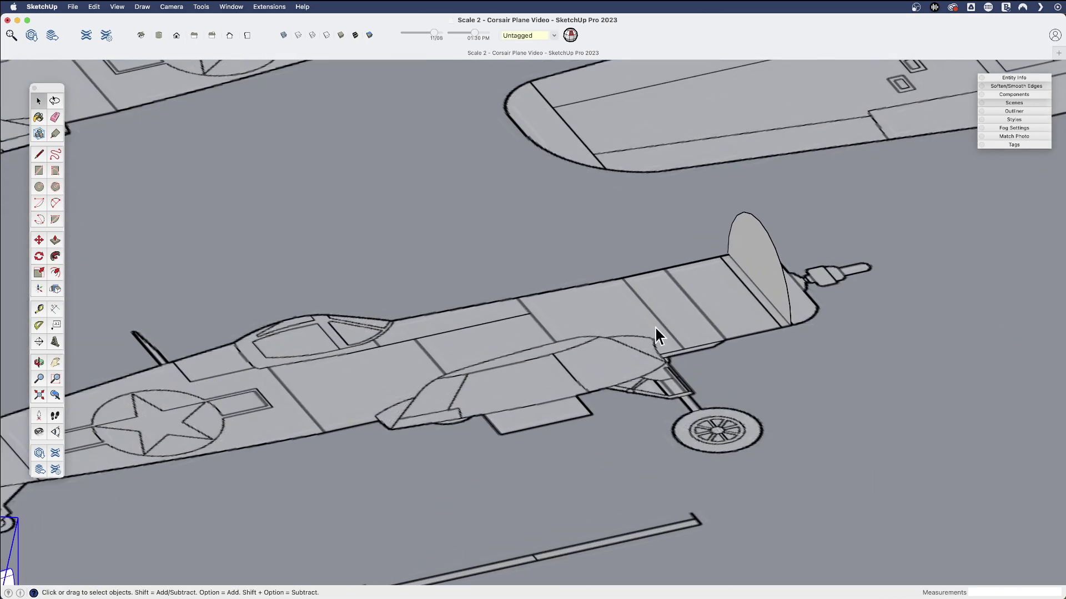
pyautogui.keyDown('shift'); pyautogui.moveTo(746, 312); pyautogui.dragTo(797, 309, button='middle'); pyautogui.keyUp('shift')
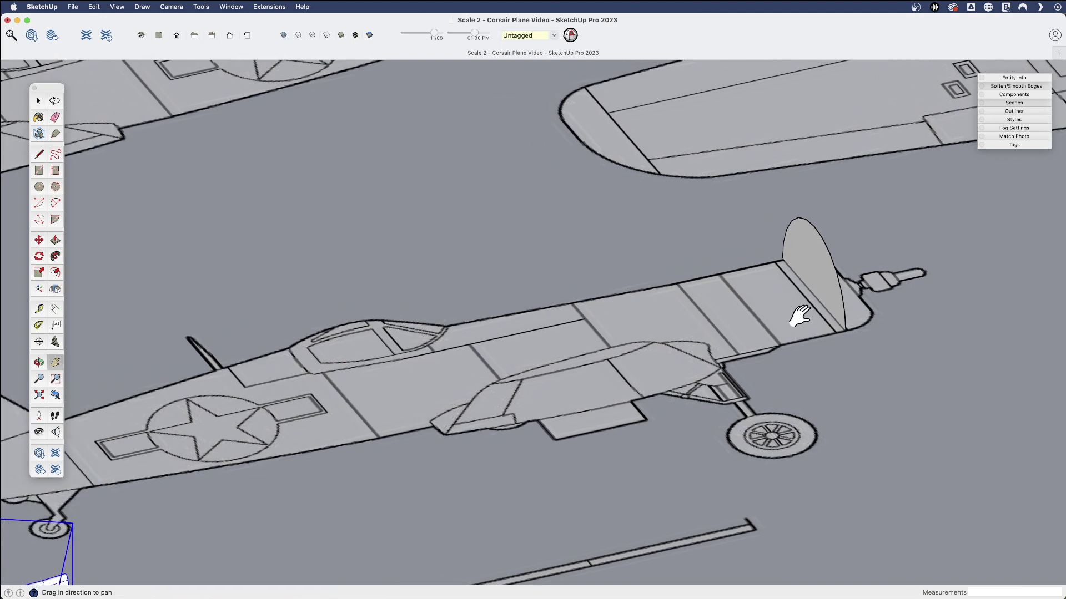
# Step: Extrude the tail fin face into a block and scale its end face to 1.19
pyautogui.press('p')
pyautogui.click(824, 292)
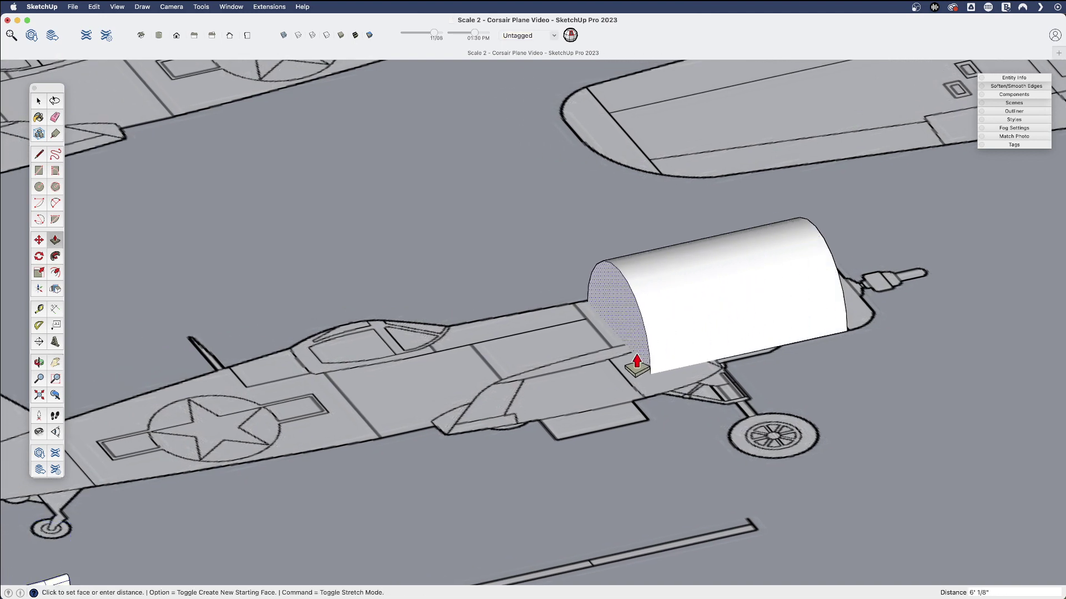
pyautogui.click(614, 353)
pyautogui.press('s')
pyautogui.click(636, 377)
pyautogui.click(642, 381)
# Step: Stretch the end face sideways to 1.04 and then enlarge it upward
pyautogui.moveTo(582, 318)
pyautogui.keyDown('shift'); pyautogui.mouseDown(button='middle')
pyautogui.moveTo(792, 302)
pyautogui.moveTo(821, 281)
pyautogui.mouseUp(button='middle'); pyautogui.keyUp('shift')
pyautogui.press('p')
pyautogui.press('s')
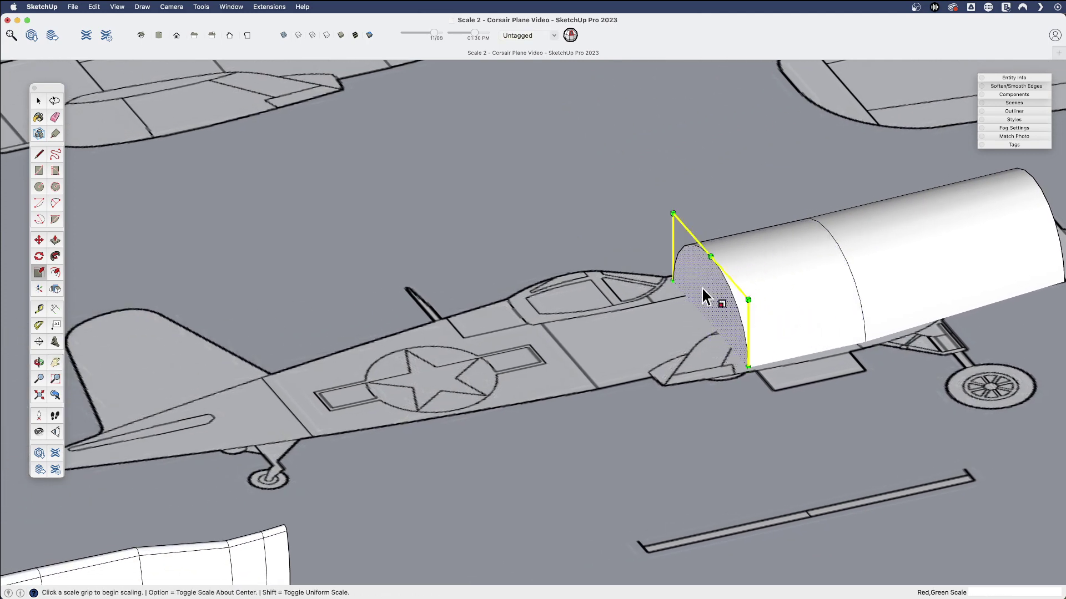
pyautogui.click(672, 285)
pyautogui.click(695, 279)
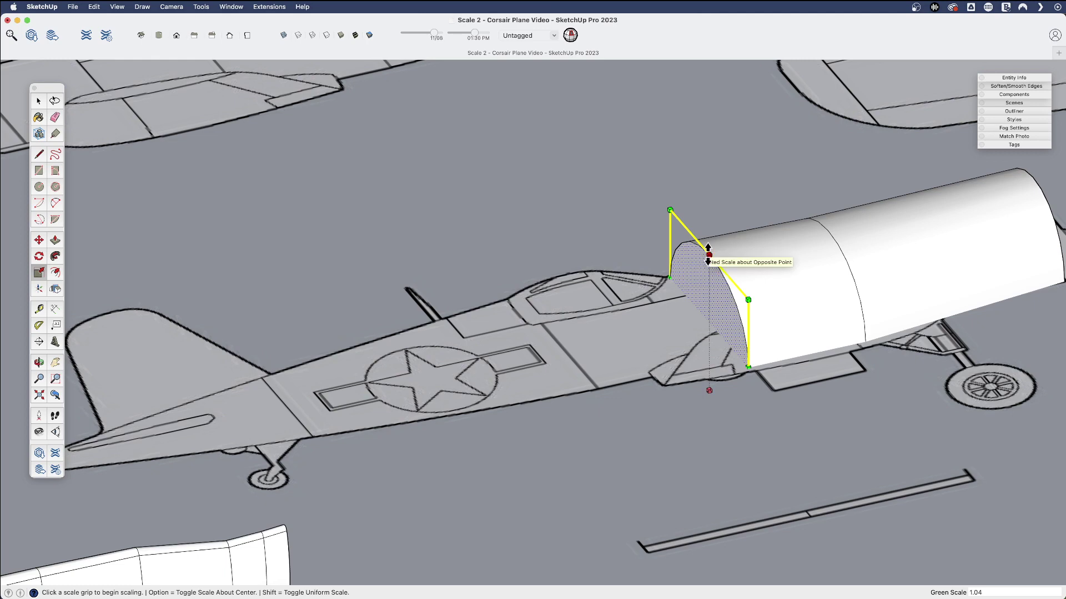
pyautogui.click(707, 255)
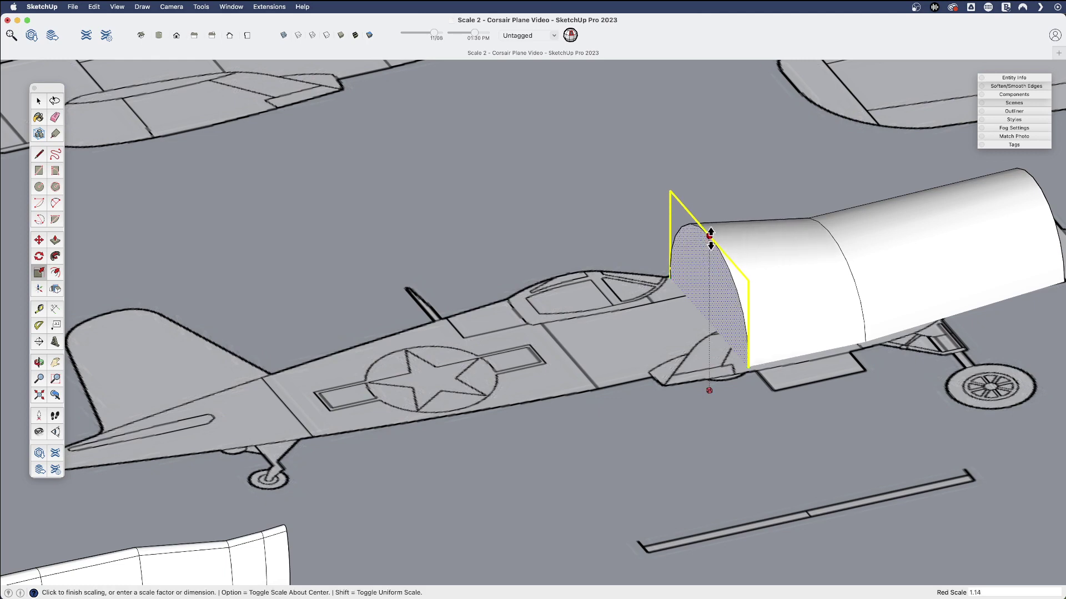
pyautogui.click(711, 237)
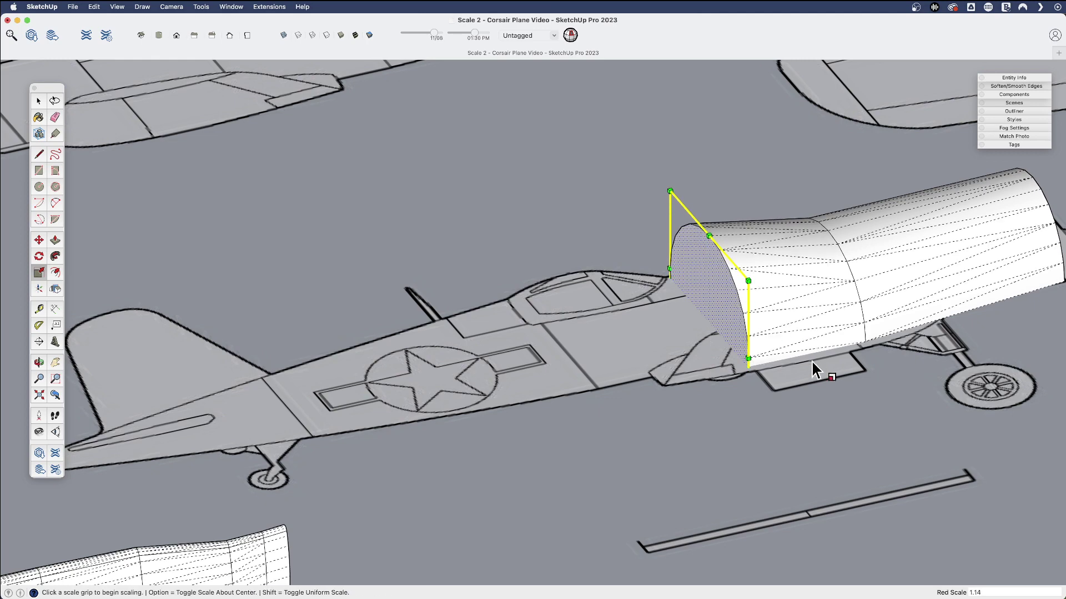
pyautogui.scroll(5, 816, 358)
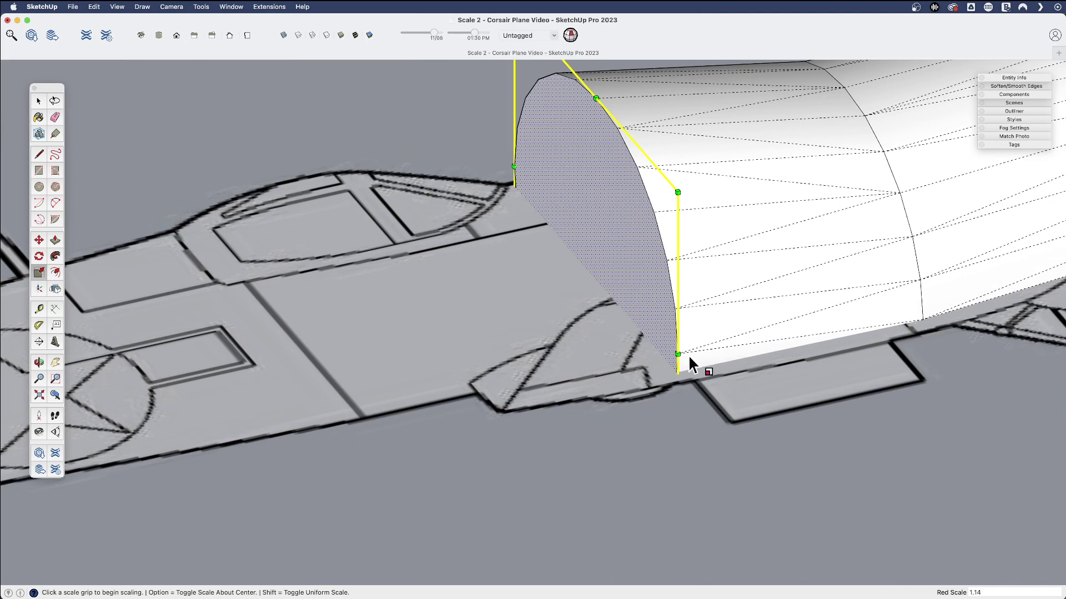
pyautogui.scroll(-2, 688, 355)
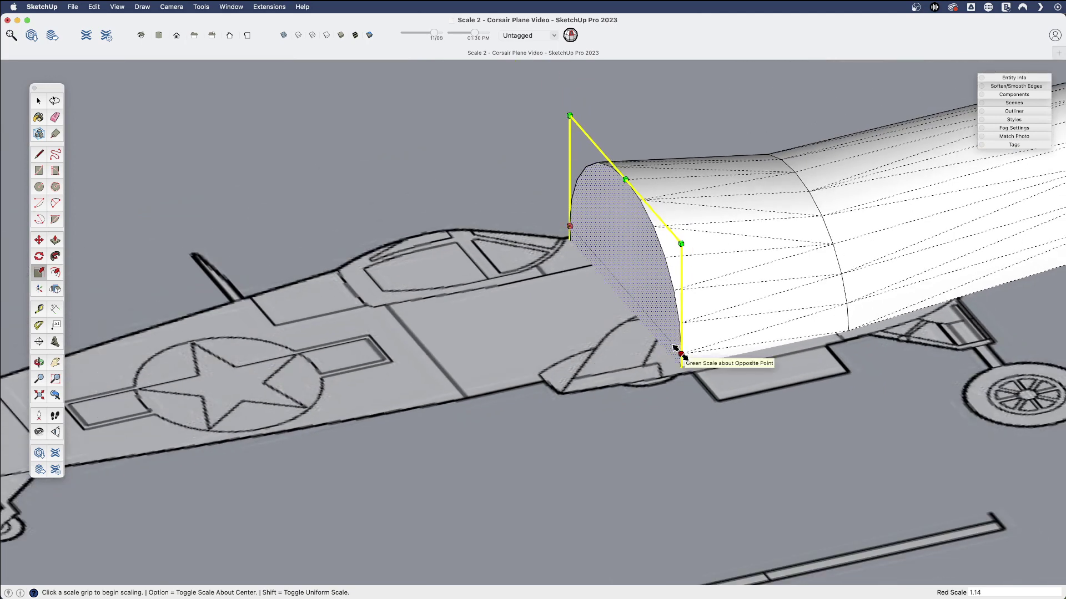
# Step: Undo the upward enlargement and pull the end face further along the fuselage
pyautogui.press('super+z')
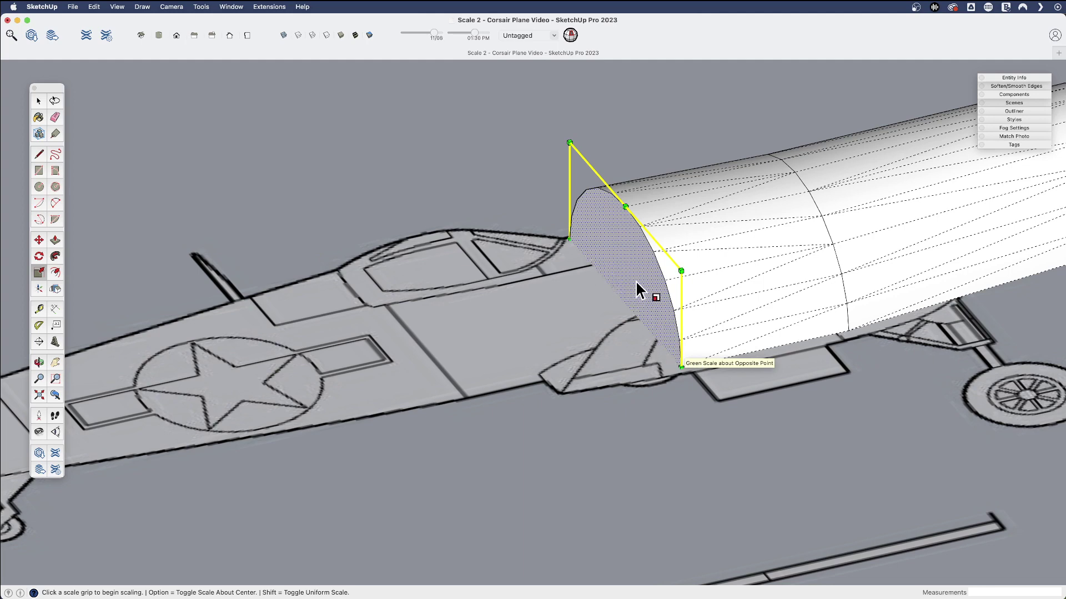
pyautogui.scroll(-3, 638, 288)
pyautogui.press('p')
pyautogui.moveTo(614, 352); pyautogui.dragTo(676, 294, button='middle')
pyautogui.moveTo(676, 294); pyautogui.dragTo(554, 355)
# Step: Scale the fuselage end face about its centre to 0.81 height and 0.83 width
pyautogui.press('space')
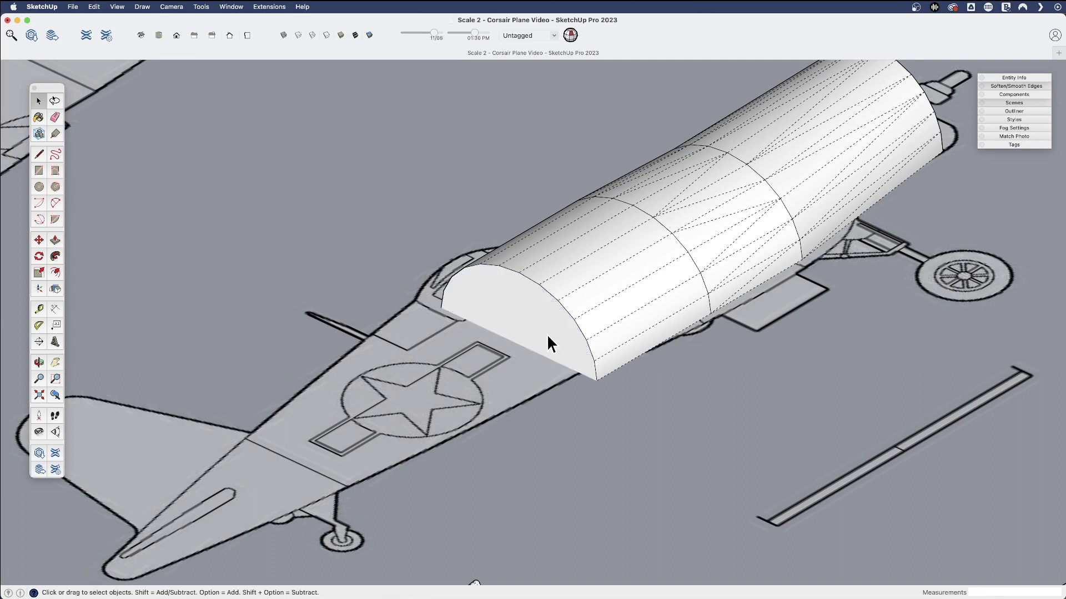
pyautogui.press('m')
pyautogui.press('space')
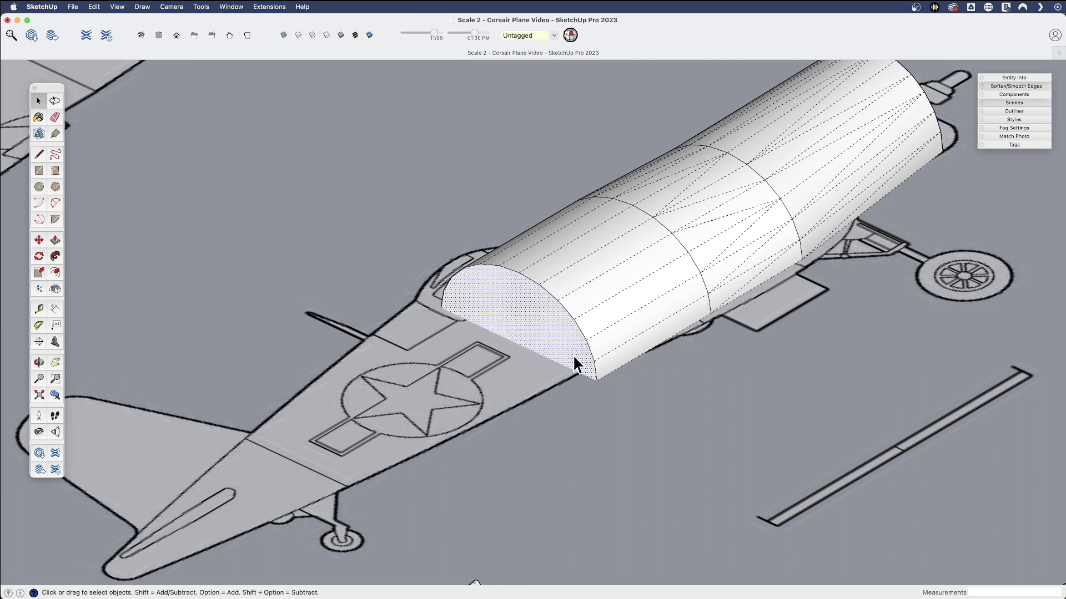
pyautogui.press('s')
pyautogui.moveTo(441, 307); pyautogui.dragTo(416, 300)
pyautogui.moveTo(507, 266); pyautogui.dragTo(506, 283)
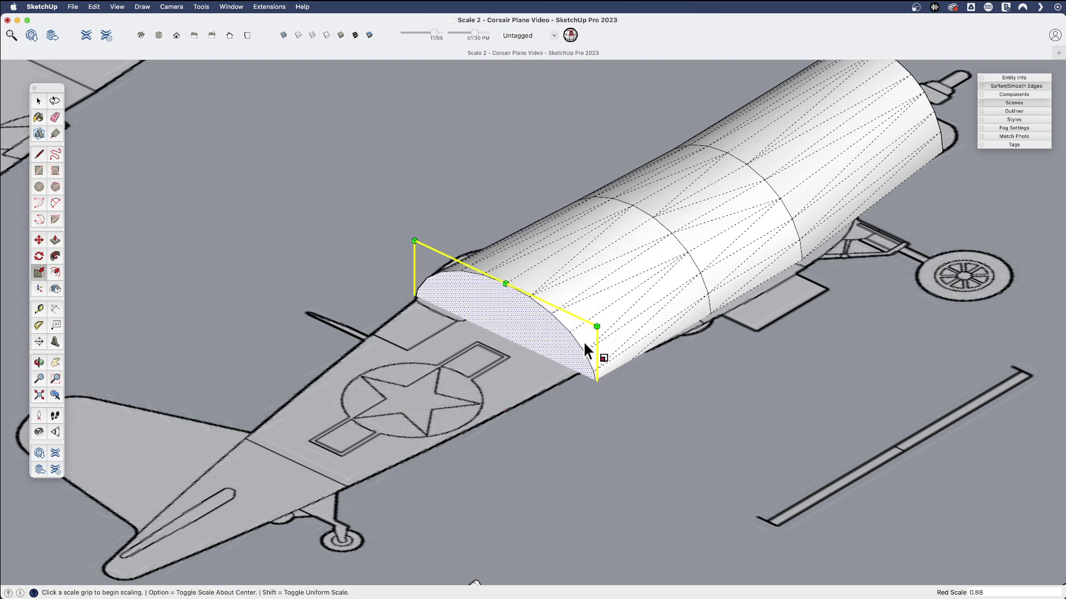
pyautogui.press('super+z')
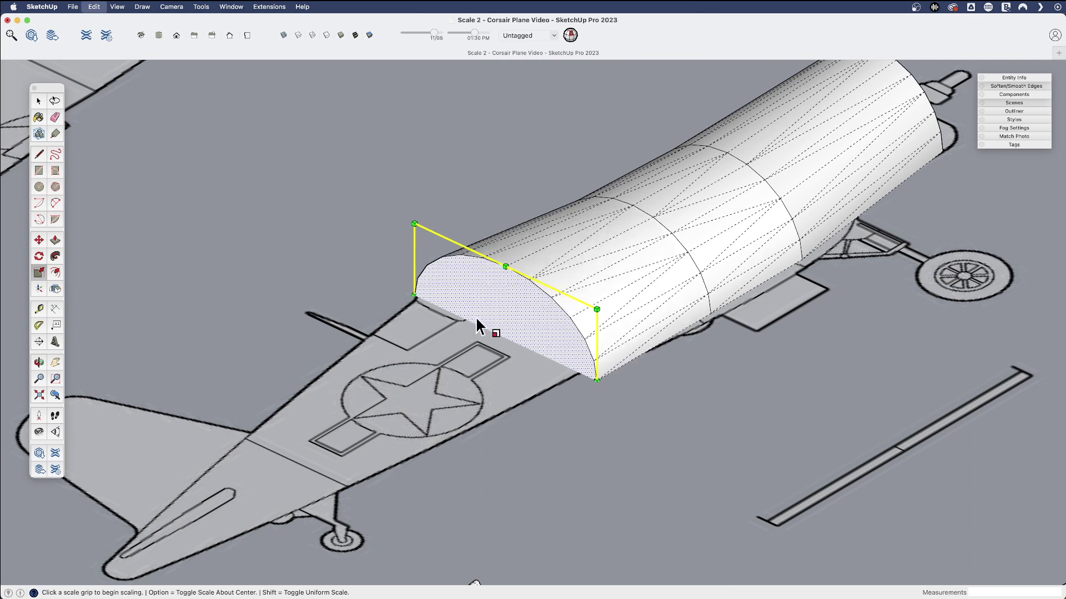
pyautogui.click(505, 266)
pyautogui.press('alt')
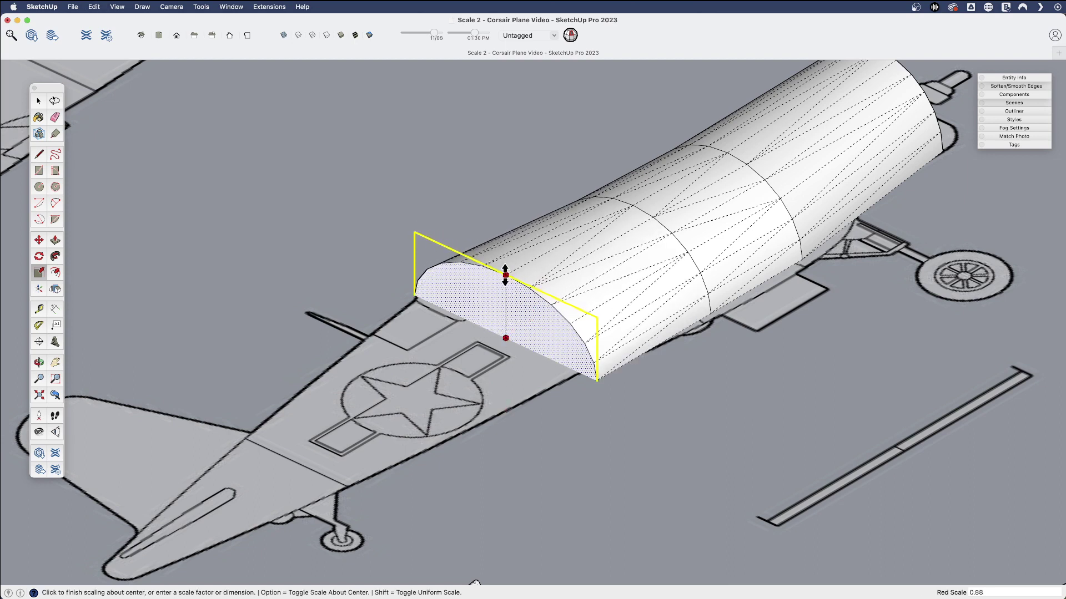
pyautogui.click(505, 281)
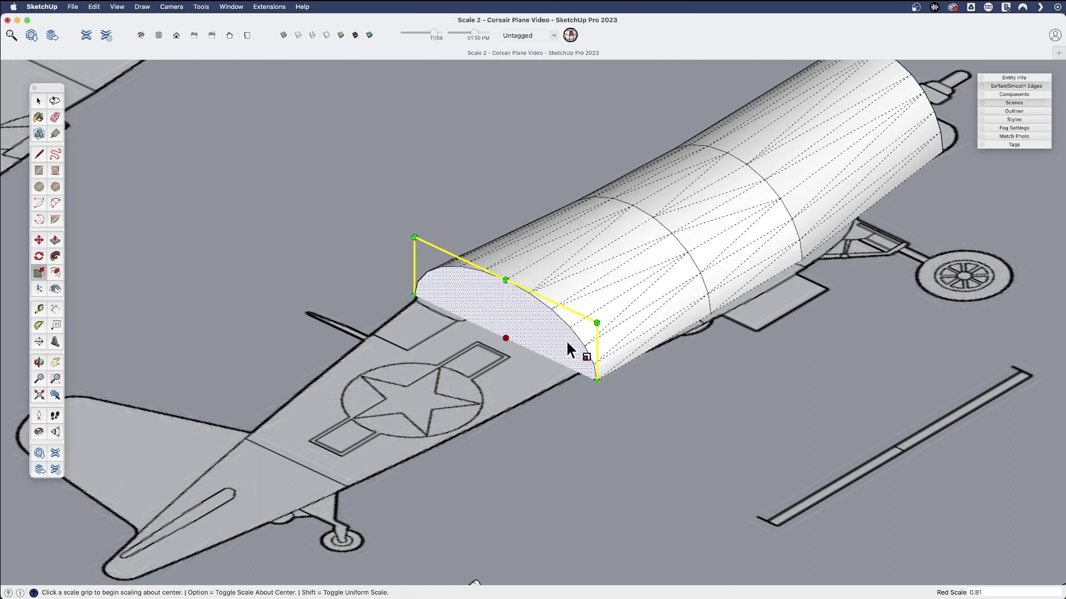
pyautogui.click(596, 380)
pyautogui.click(581, 373)
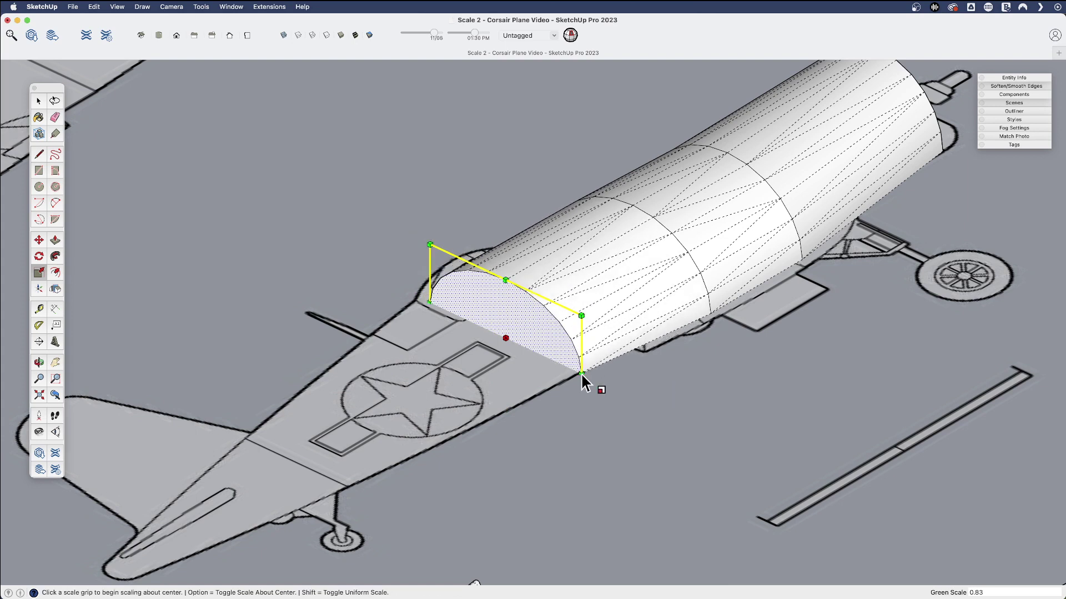
# Step: Shift the end face slightly, then push/pull it back to extend the fuselage toward the tail
pyautogui.press('m')
pyautogui.click(539, 357)
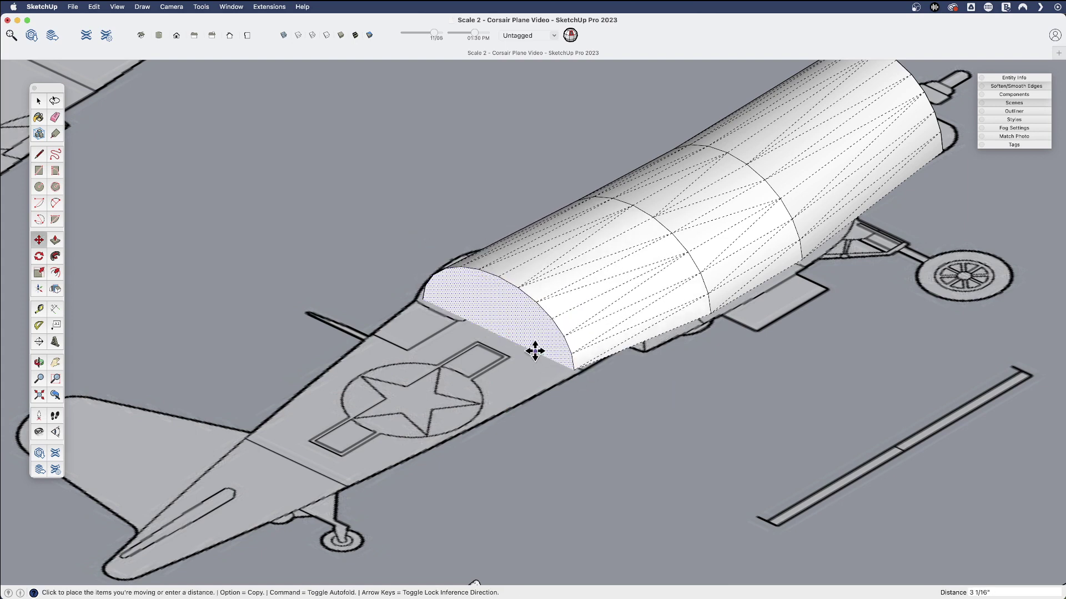
pyautogui.click(534, 350)
pyautogui.scroll(-3, 534, 351)
pyautogui.press('p')
pyautogui.click(535, 352)
pyautogui.click(358, 491)
# Step: Scale the new tail end face about its centre (0.55, 1.50, height 0.64) and orbit to inspect
pyautogui.press('space')
pyautogui.click(327, 447)
pyautogui.press('s')
pyautogui.press('alt')
pyautogui.click(245, 422)
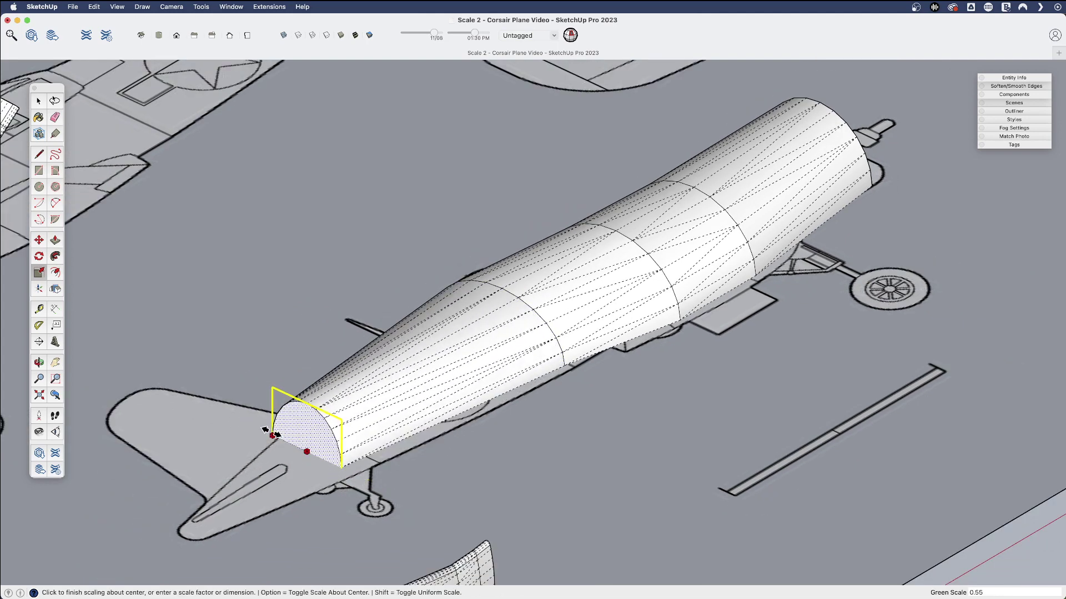
pyautogui.click(353, 464)
pyautogui.click(341, 468)
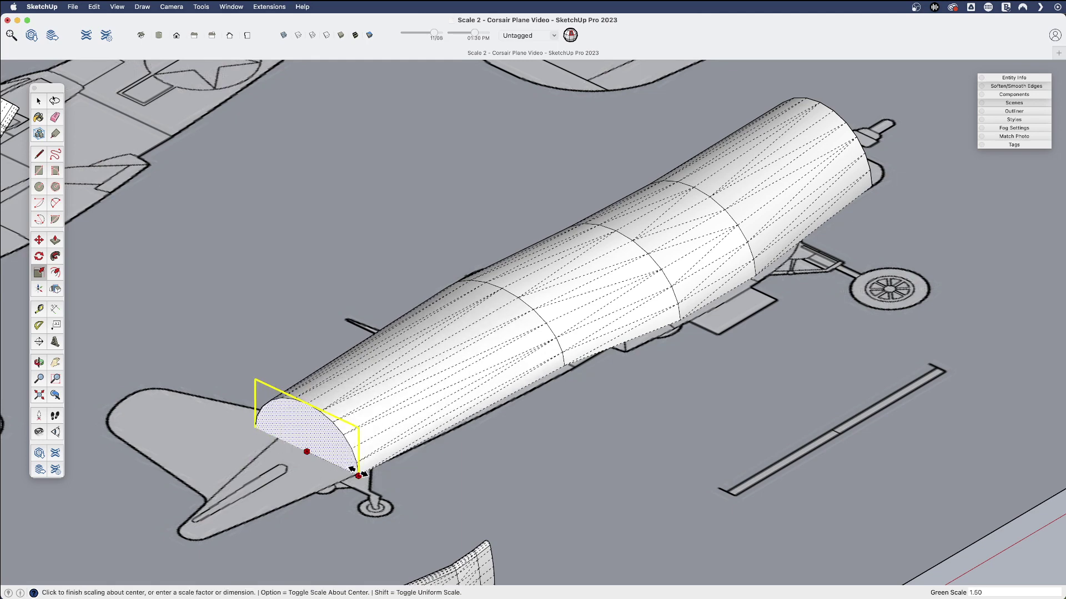
pyautogui.click(358, 475)
pyautogui.click(307, 404)
pyautogui.click(288, 432)
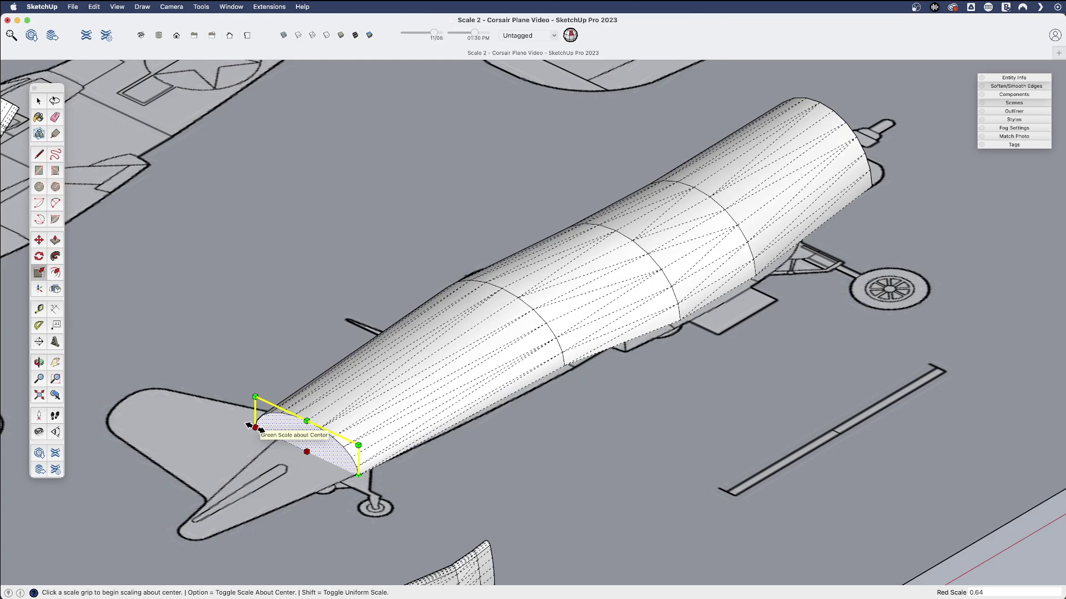
pyautogui.click(255, 427)
pyautogui.click(264, 432)
pyautogui.moveTo(267, 433); pyautogui.dragTo(586, 302, button='middle')
# Step: Orbit, zoom and pan down to the flat half-profile shape lying on the ground plane
pyautogui.scroll(-3, 558, 387)
pyautogui.scroll(-3, 594, 333)
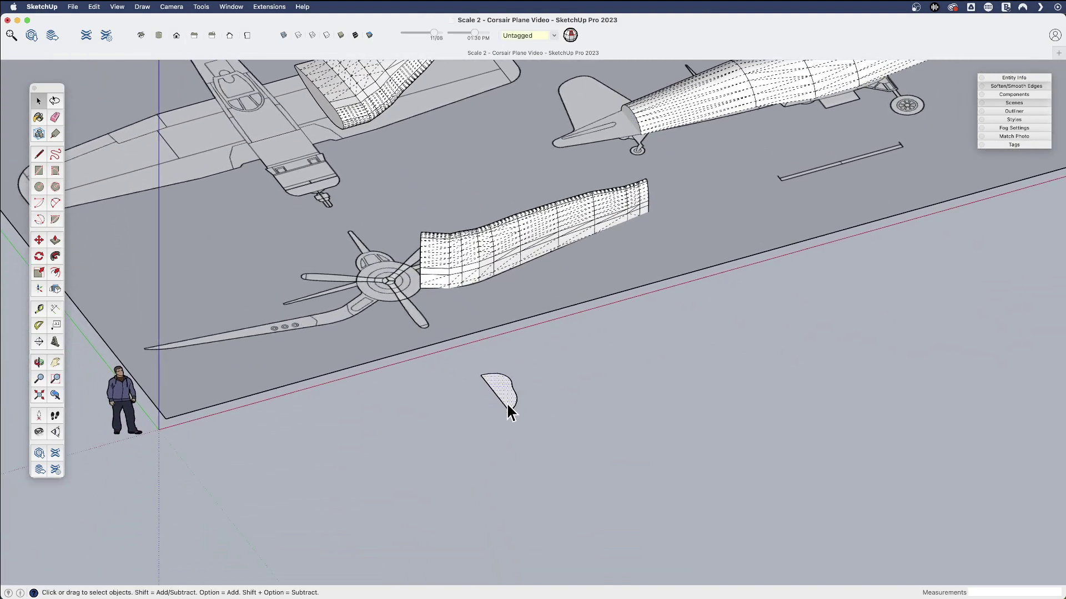
pyautogui.scroll(10, 509, 394)
pyautogui.moveTo(508, 399); pyautogui.dragTo(529, 428, button='middle')
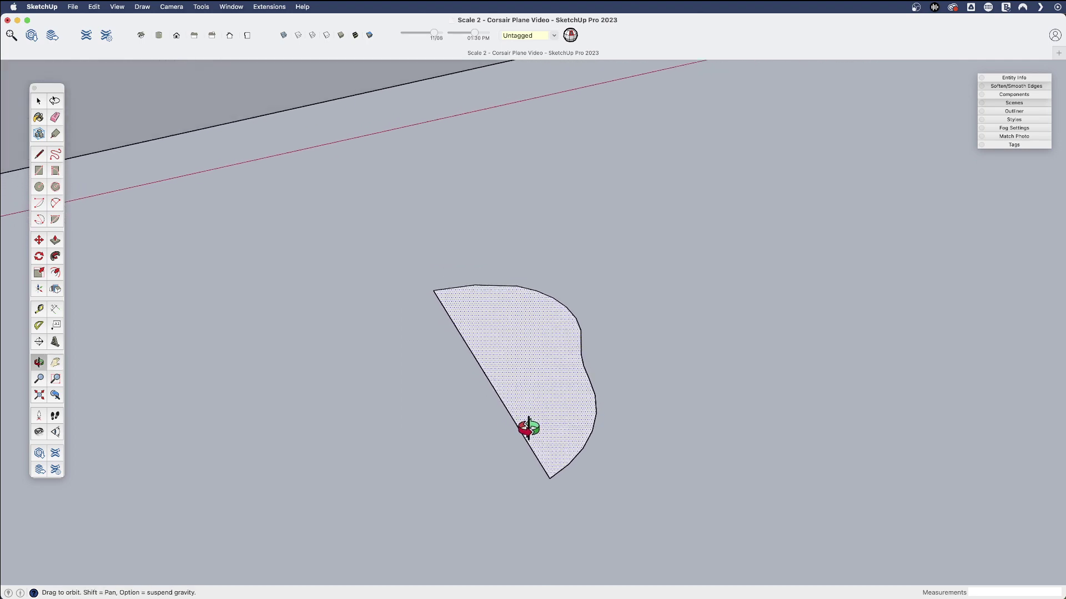
pyautogui.scroll(-5, 564, 394)
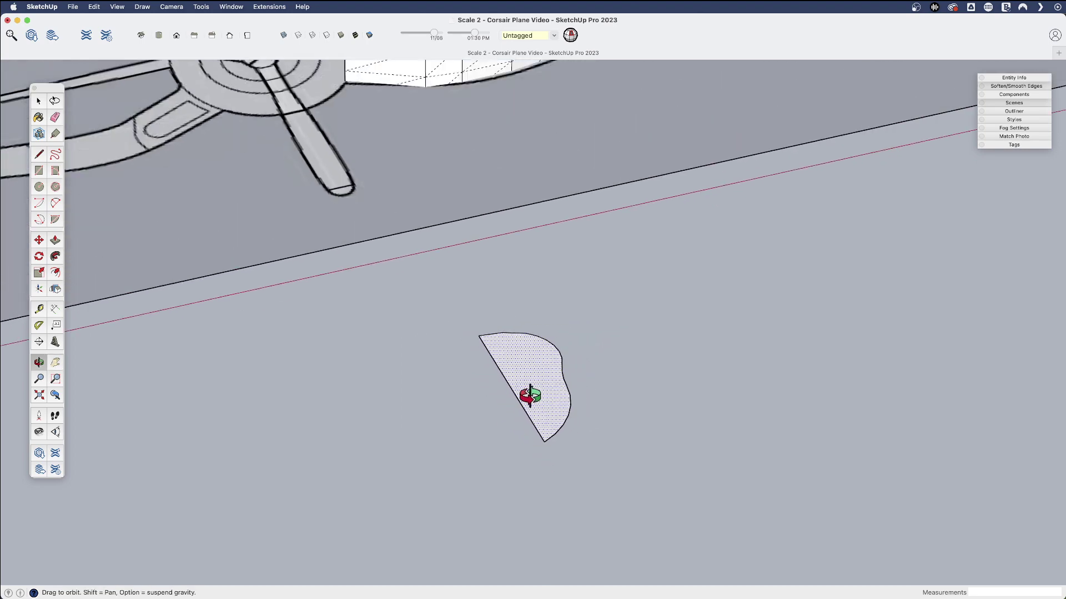
pyautogui.press('space')
pyautogui.moveTo(533, 382); pyautogui.dragTo(611, 335, button='middle')
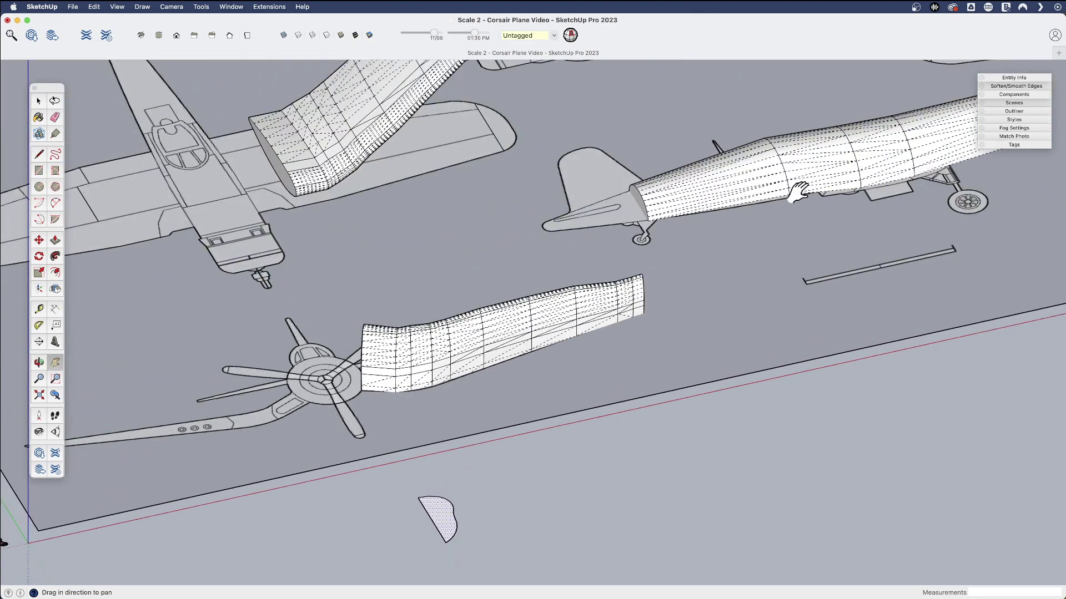
pyautogui.keyDown('shift'); pyautogui.moveTo(798, 192); pyautogui.dragTo(752, 116, button='middle'); pyautogui.keyUp('shift')
pyautogui.scroll(5, 391, 443)
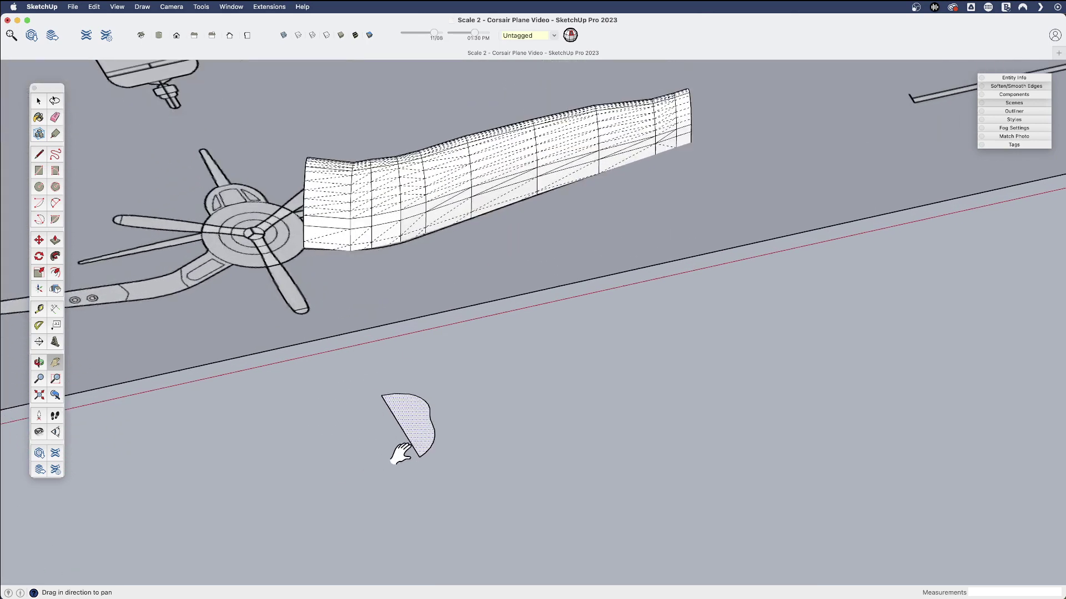
pyautogui.press('space')
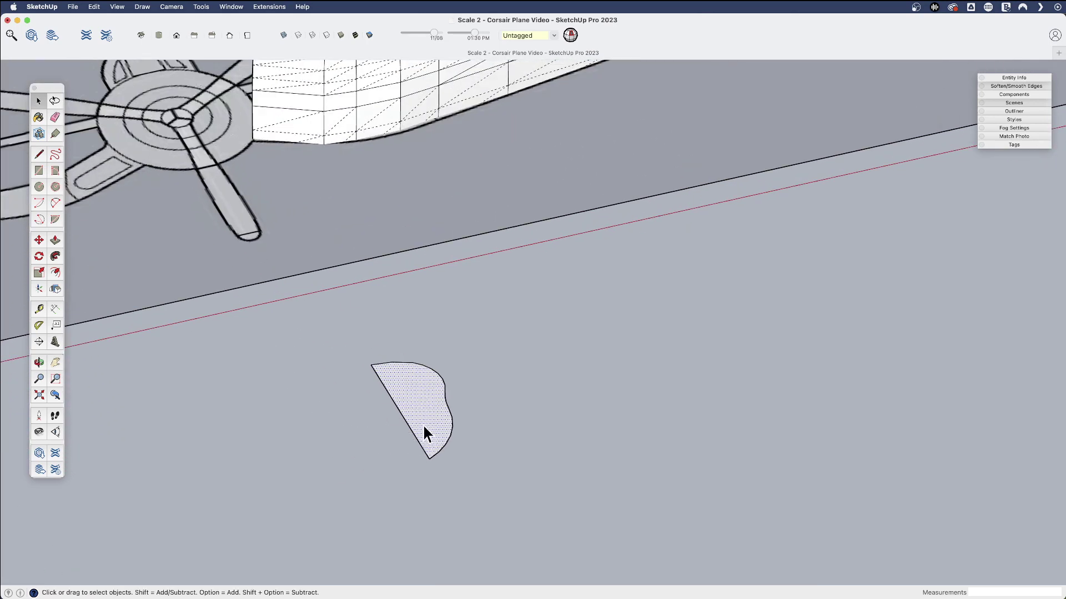
pyautogui.scroll(4, 428, 429)
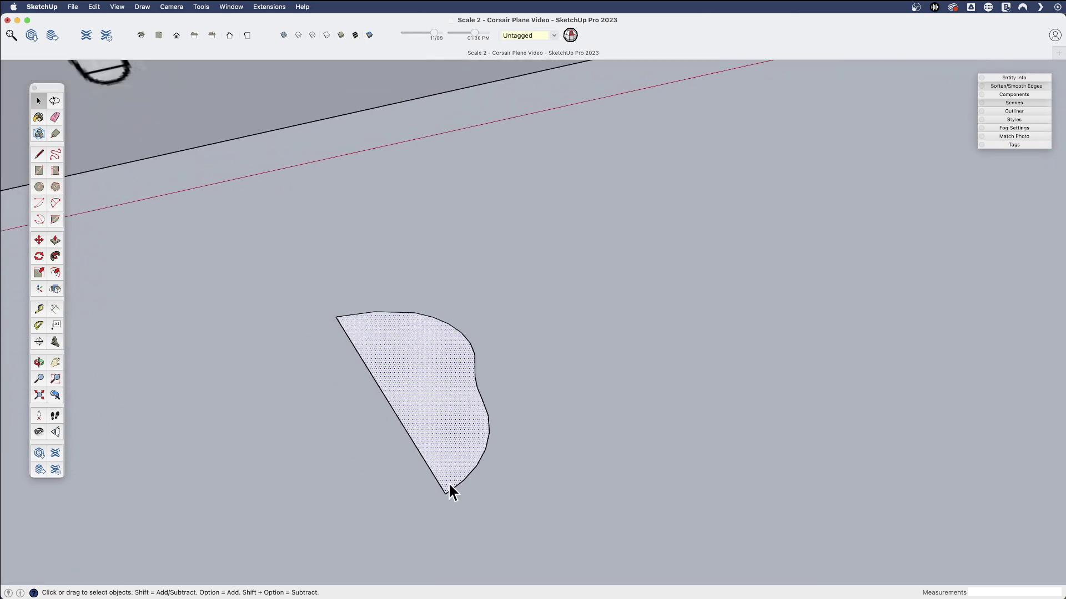
pyautogui.scroll(-6, 424, 431)
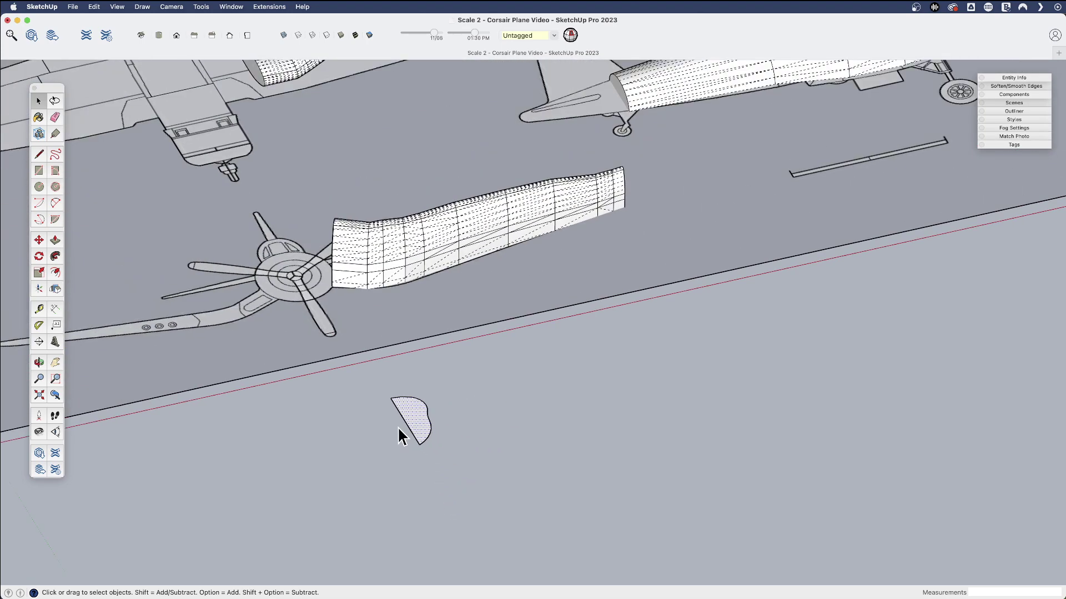
# Step: Copy the half-profile shape to the right of the original
pyautogui.press('m')
pyautogui.click(412, 421)
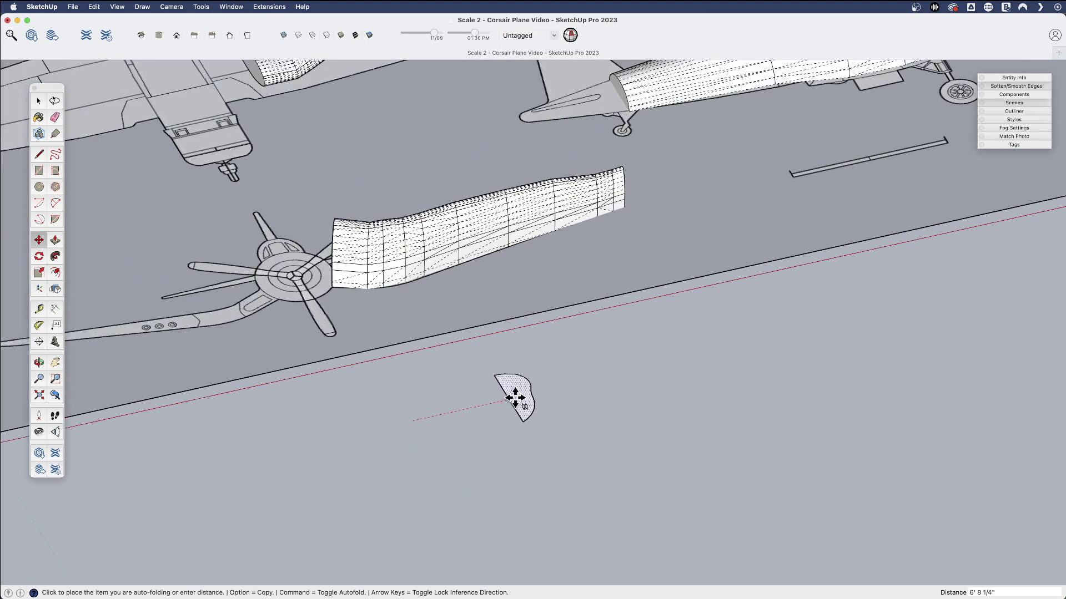
pyautogui.press('alt')
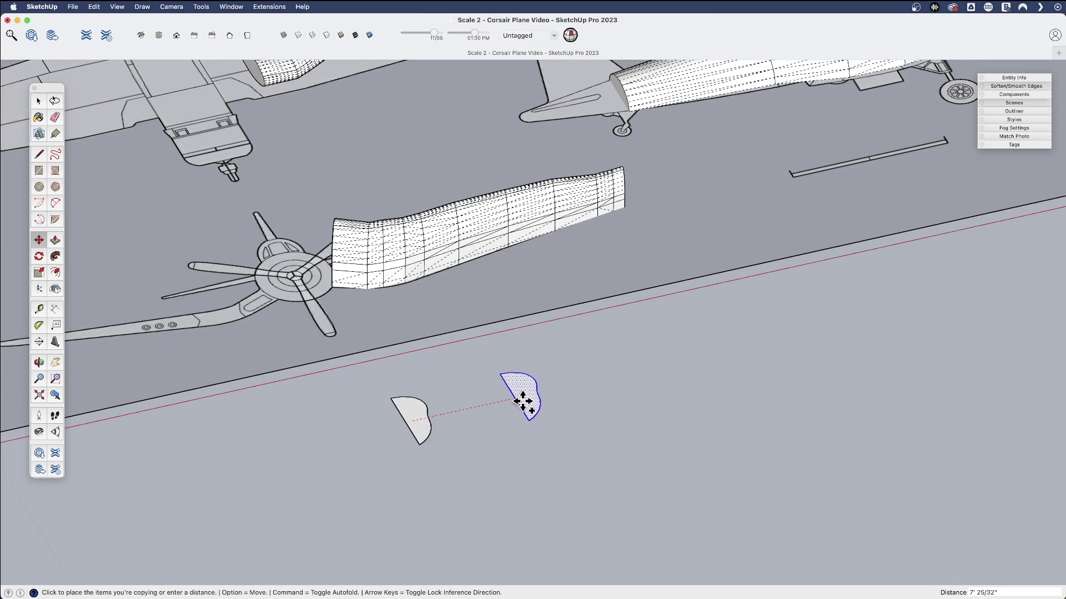
pyautogui.click(527, 397)
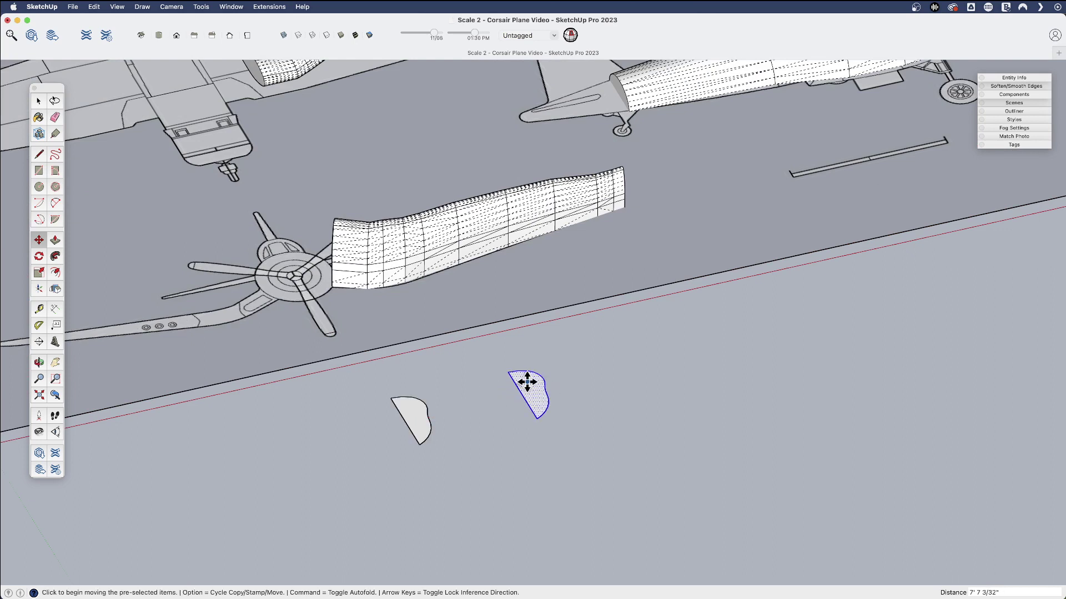
pyautogui.press('space')
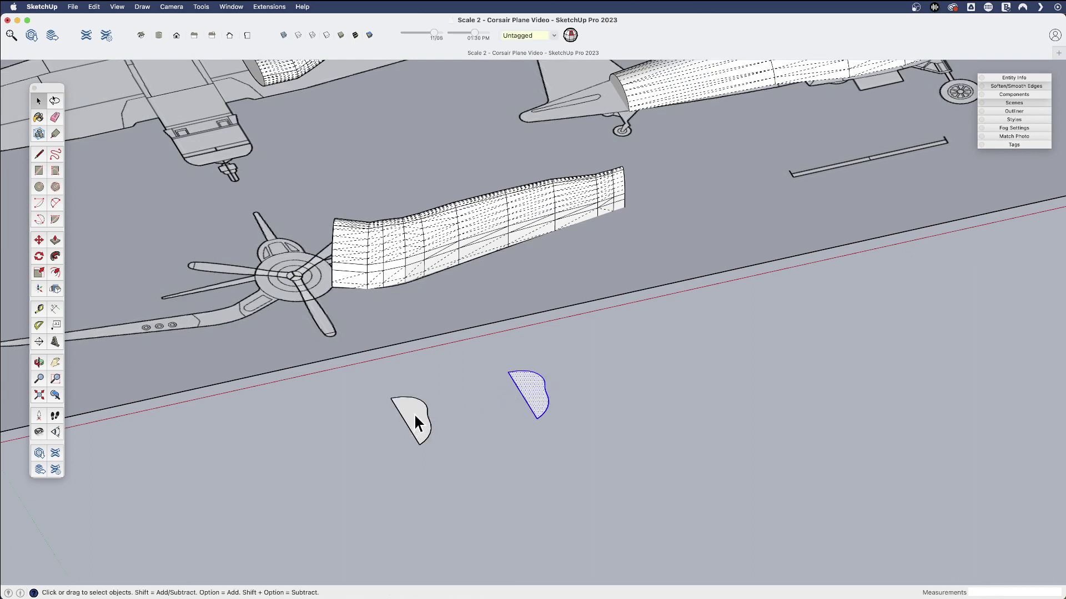
# Step: Make the left shape and the right shape each into its own component
pyautogui.click(415, 418)
pyautogui.press('g')
pyautogui.press('Return')
pyautogui.press('g')
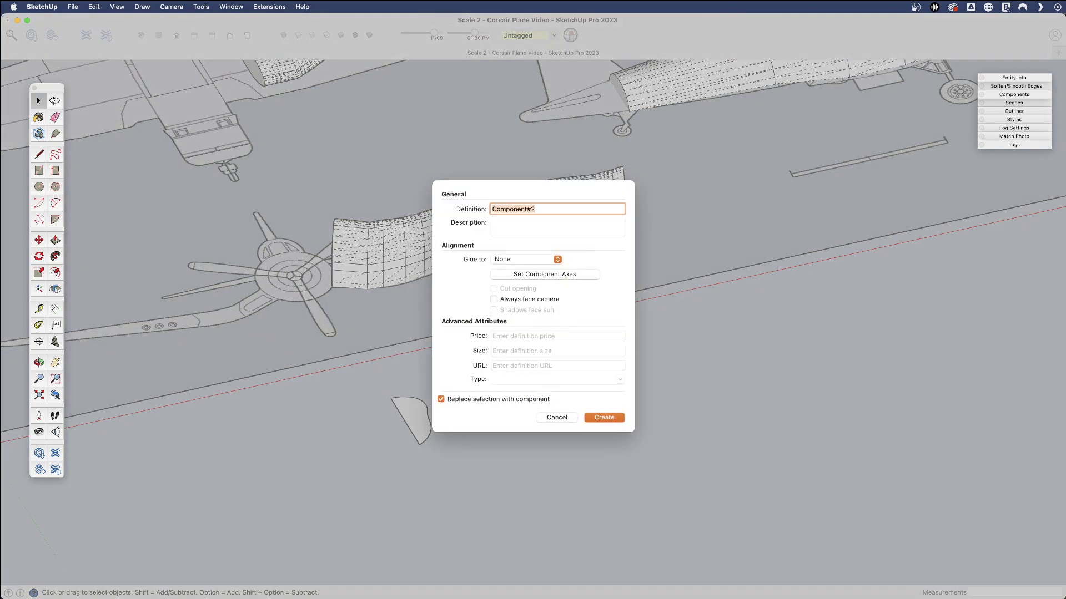
pyautogui.press('Return')
pyautogui.scroll(3, 409, 432)
# Step: Copy the left half-profile component and flip the copy along the red plane
pyautogui.click(416, 425)
pyautogui.keyDown('shift'); pyautogui.moveTo(417, 424); pyautogui.dragTo(547, 395, button='middle'); pyautogui.keyUp('shift')
pyautogui.press('m')
pyautogui.click(546, 397)
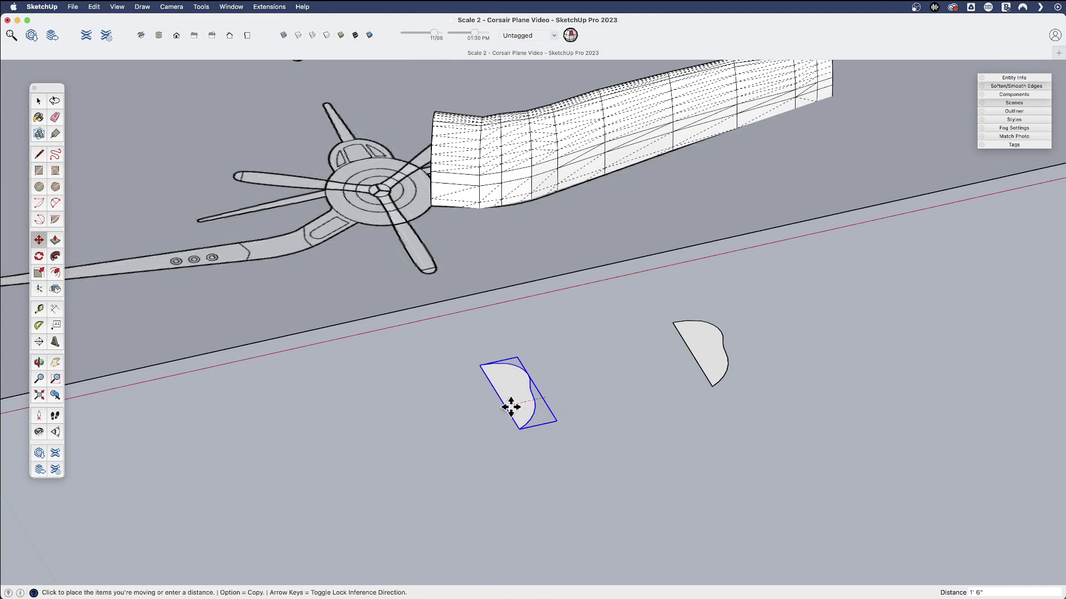
pyautogui.press('alt')
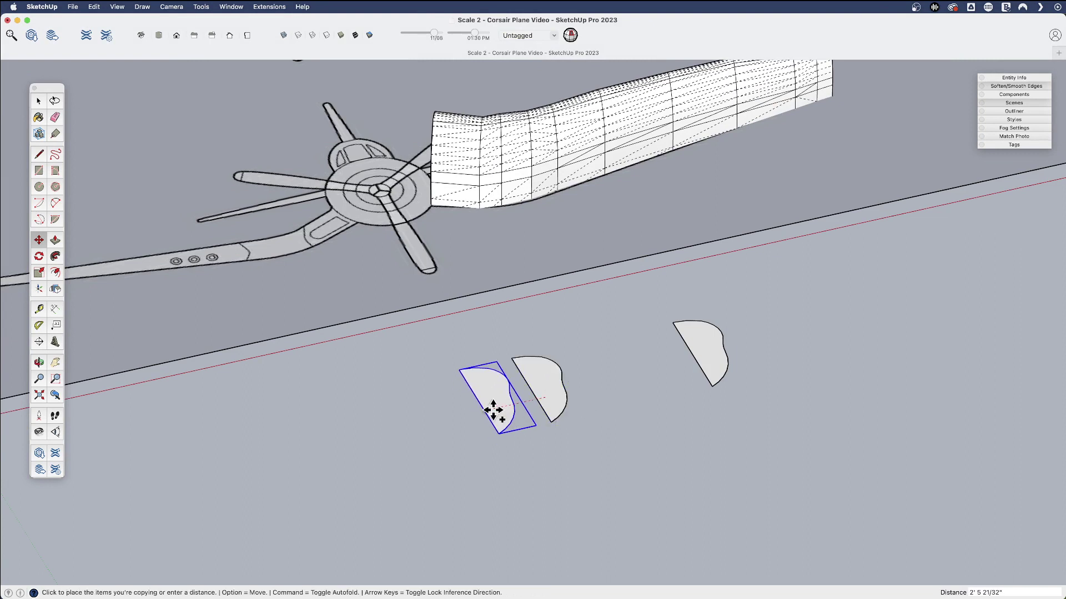
pyautogui.click(494, 411)
pyautogui.hotkey('shift', 'f')
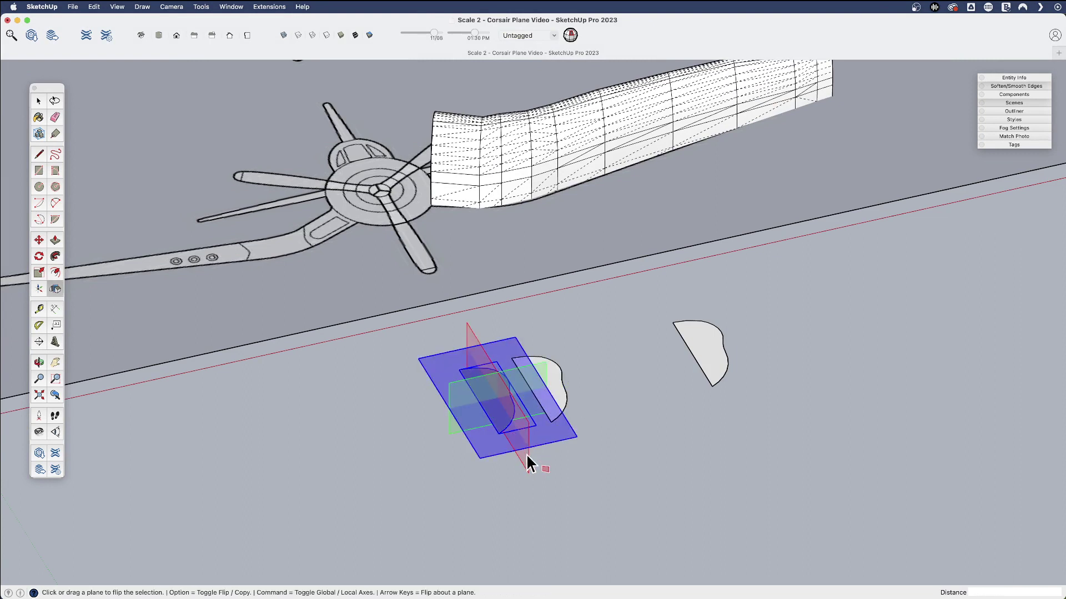
pyautogui.click(529, 466)
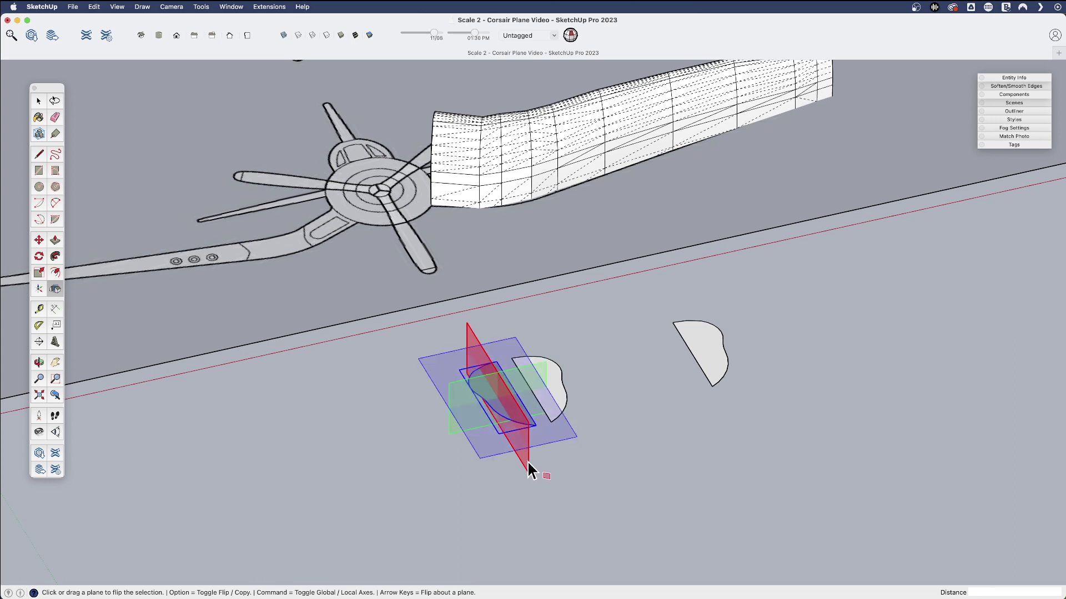
pyautogui.press('m')
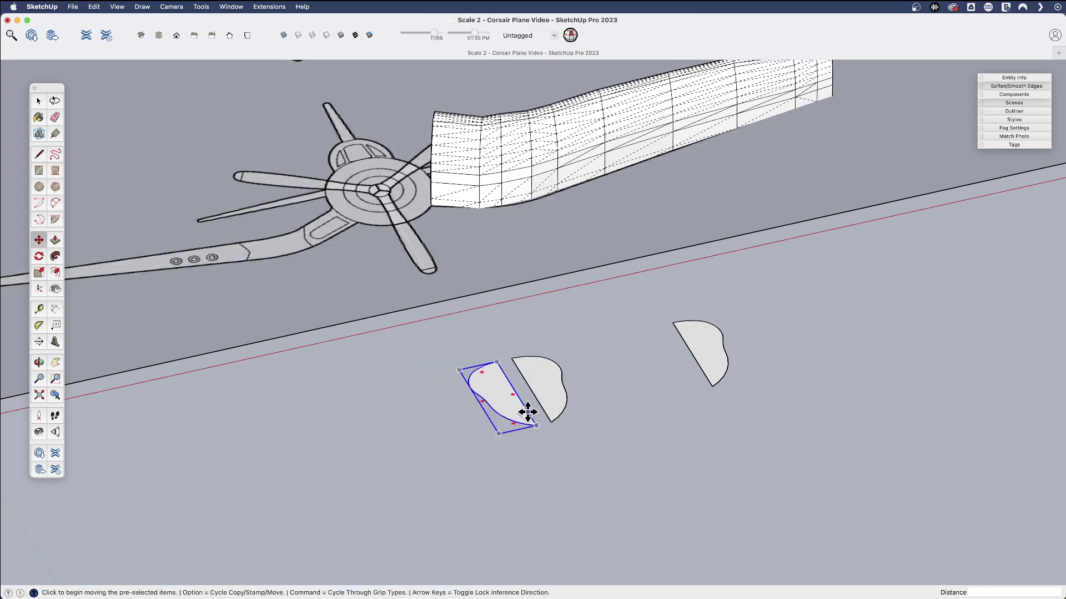
pyautogui.click(526, 409)
pyautogui.press('space')
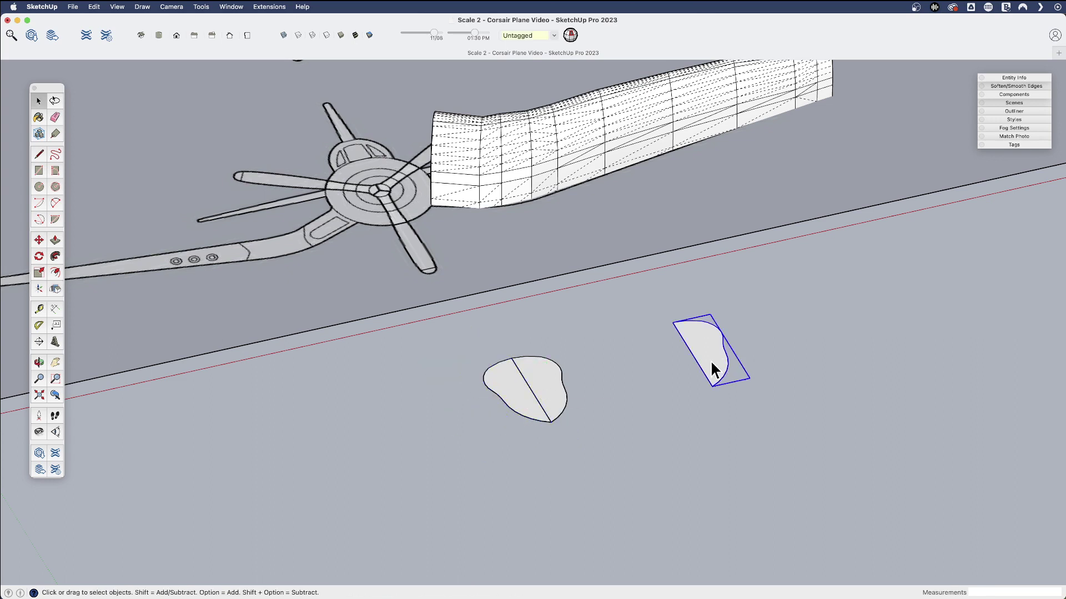
# Step: Flip the other half along the red plane and snap it against its partner into a full outline
pyautogui.hotkey('shift', 'f')
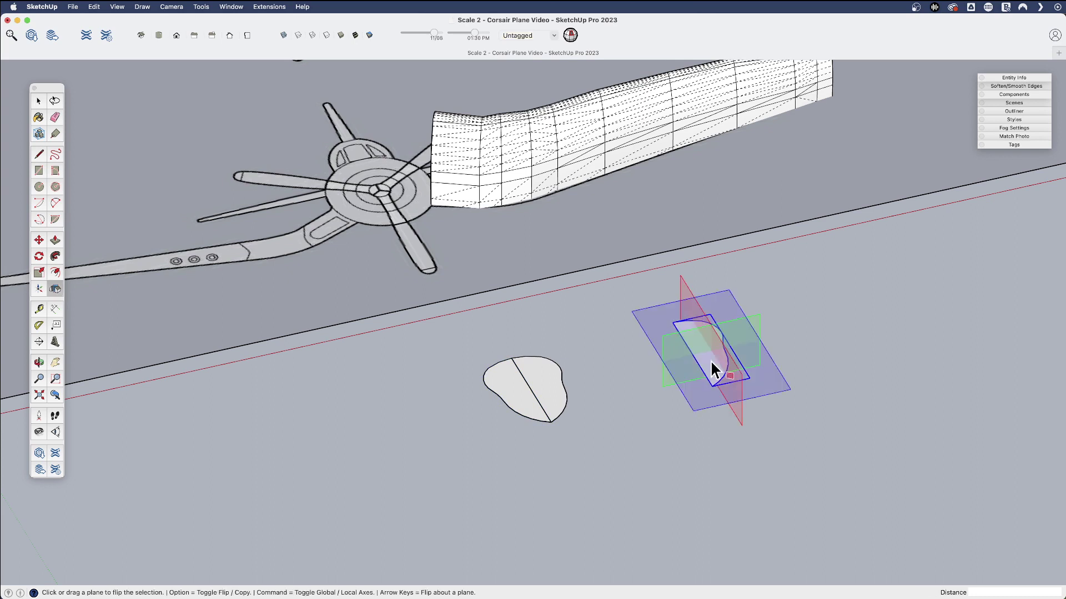
pyautogui.click(741, 420)
pyautogui.press('m')
pyautogui.click(737, 409)
pyautogui.click(673, 424)
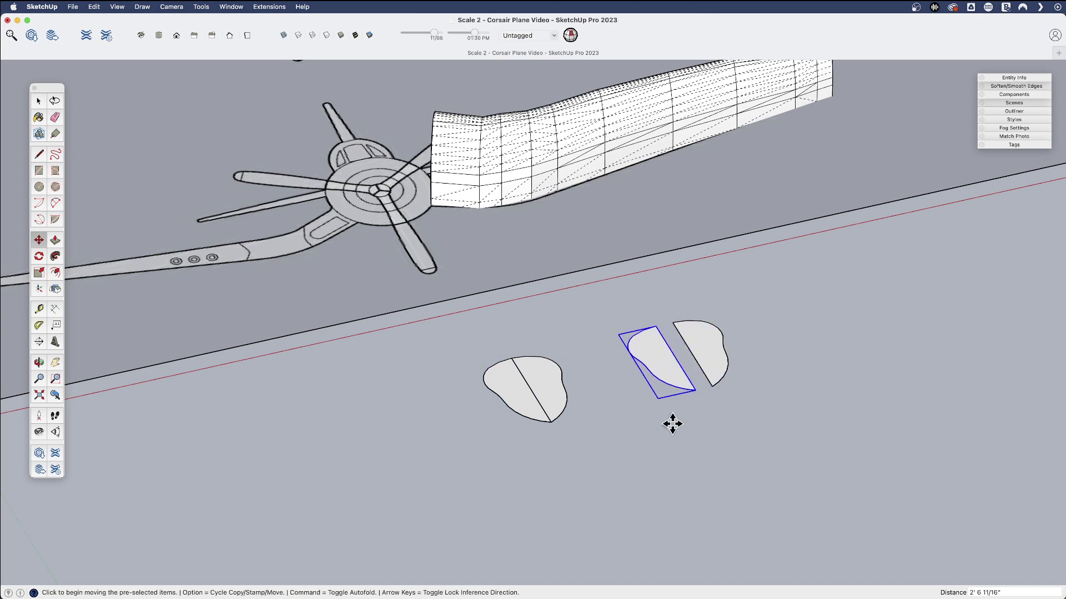
pyautogui.click(682, 370)
pyautogui.click(697, 366)
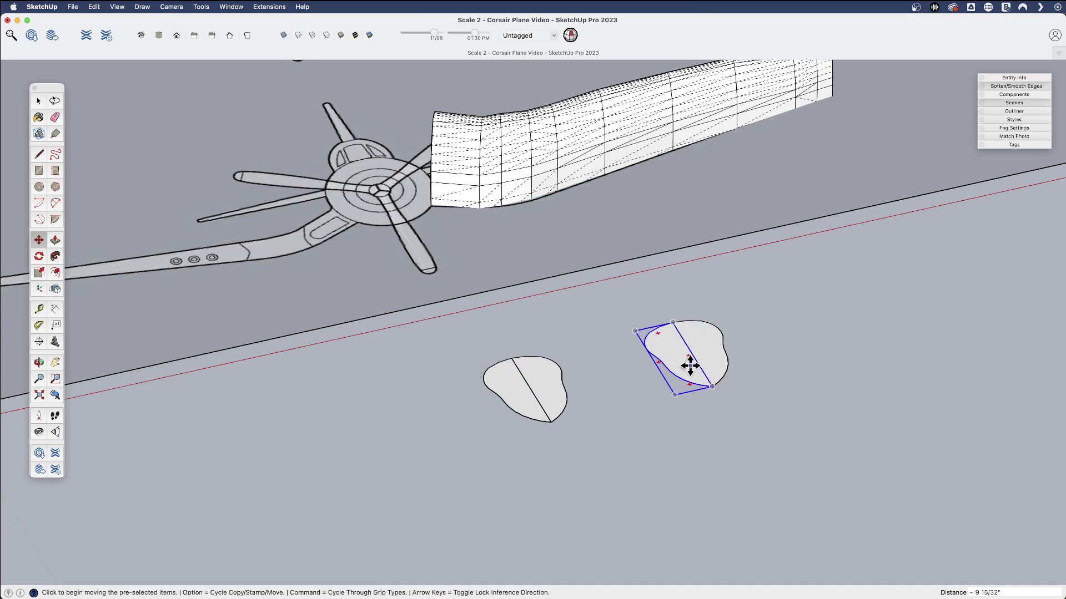
pyautogui.press('space')
# Step: Open the left shape for editing and orbit to a steeper view of the outline
pyautogui.doubleClick(551, 386)
pyautogui.press('p')
pyautogui.click(545, 392)
pyautogui.press('space')
pyautogui.scroll(5, 554, 409)
pyautogui.moveTo(551, 408); pyautogui.dragTo(483, 468, button='middle')
pyautogui.scroll(3, 501, 457)
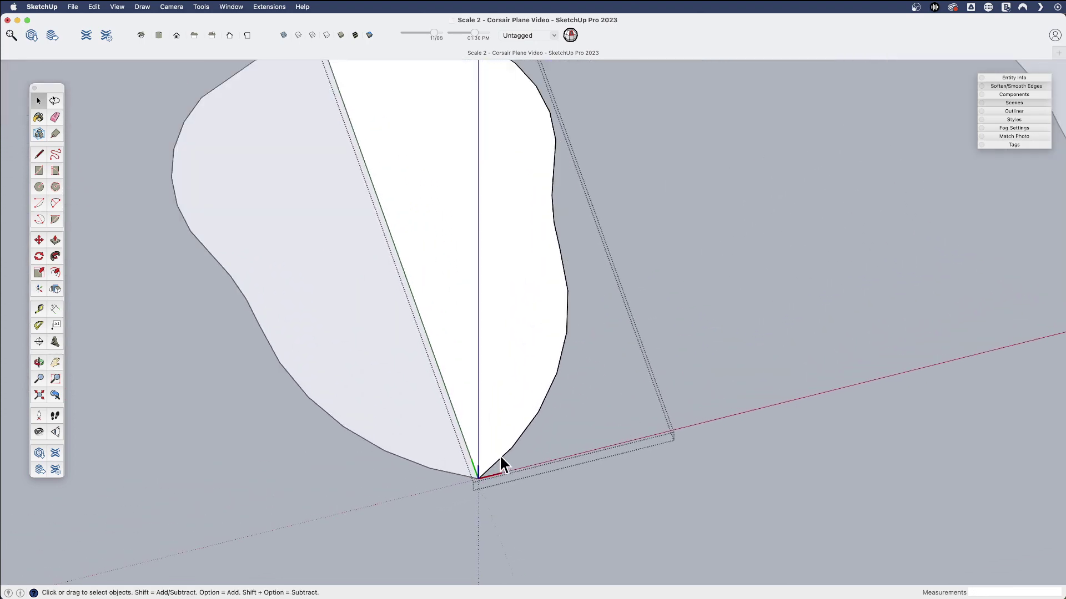
# Step: Patch the bottom-tip seam with a short line edge and erase stray edges
pyautogui.scroll(-3, 480, 476)
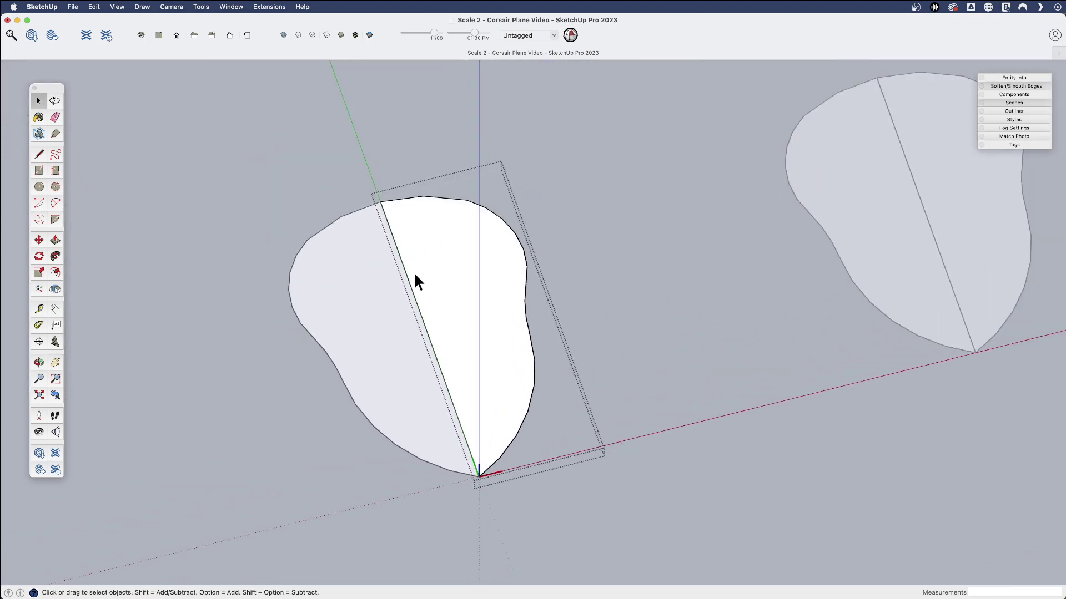
pyautogui.scroll(5, 480, 474)
pyautogui.press('l')
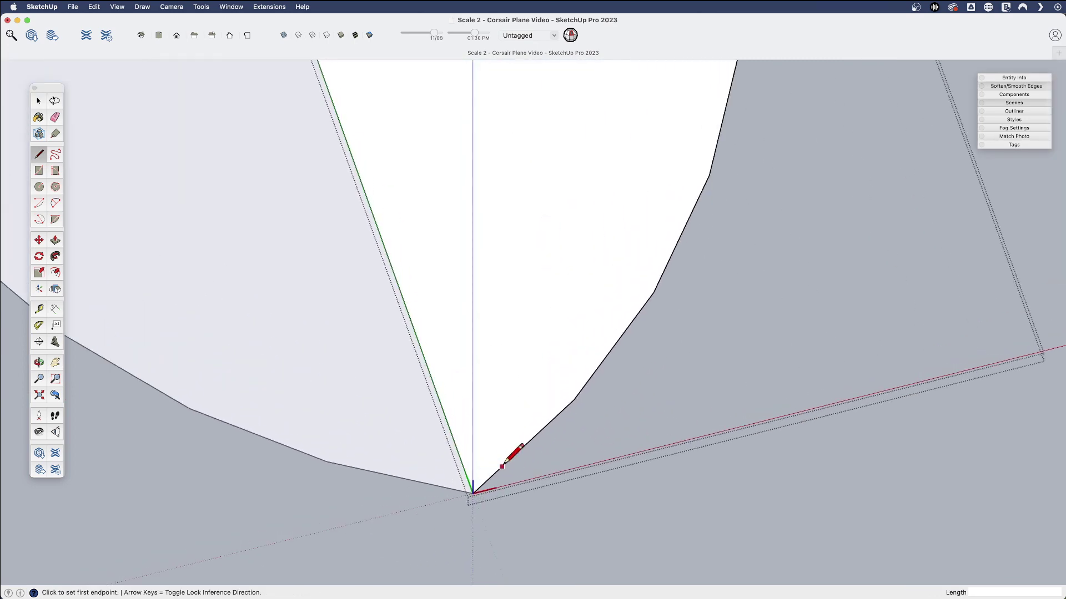
pyautogui.click(513, 456)
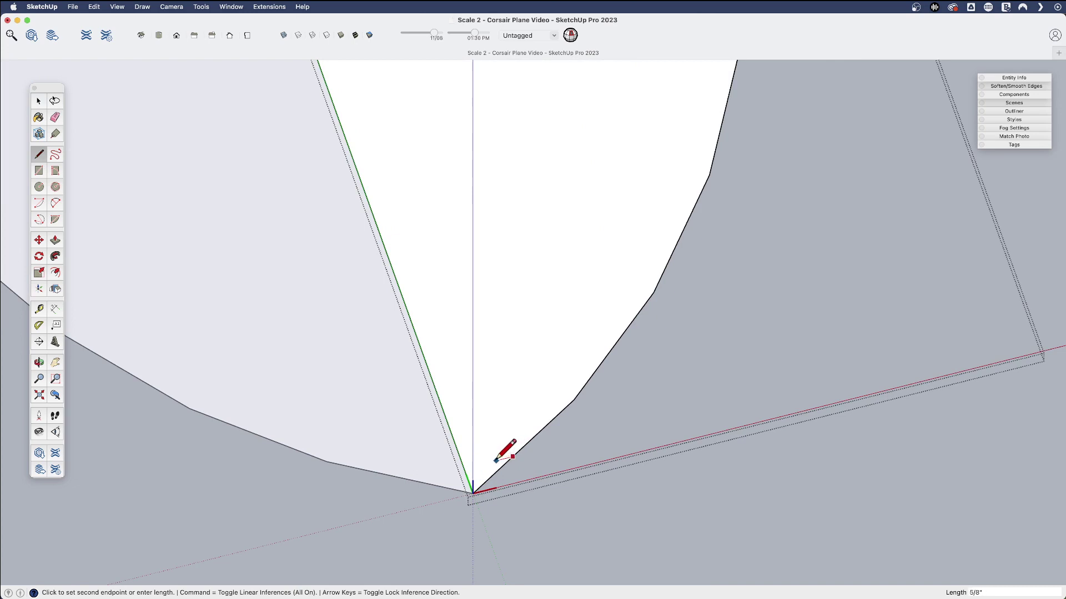
pyautogui.click(464, 469)
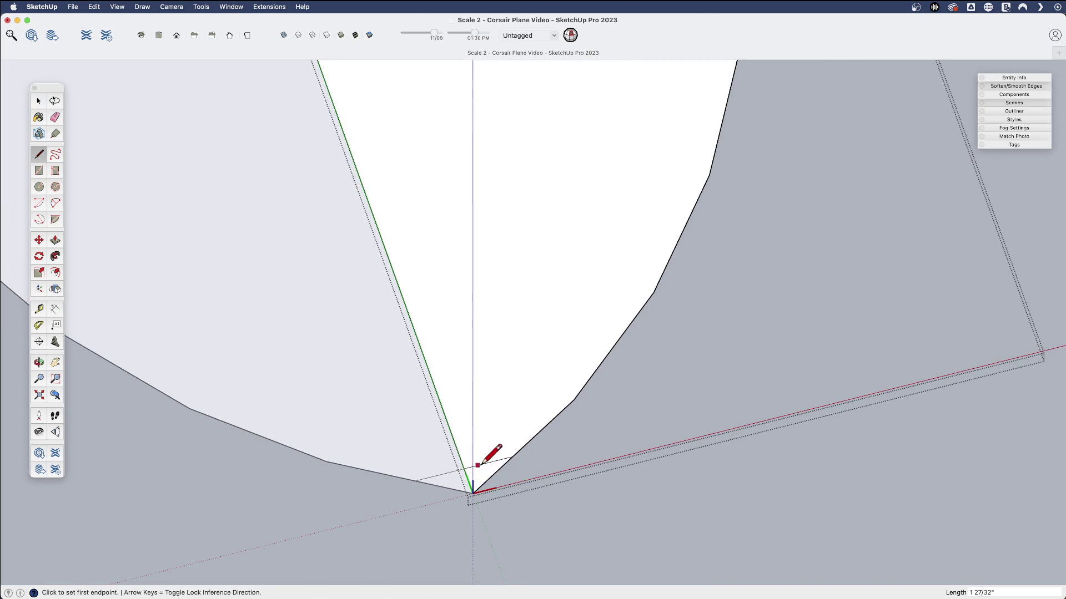
pyautogui.press('e')
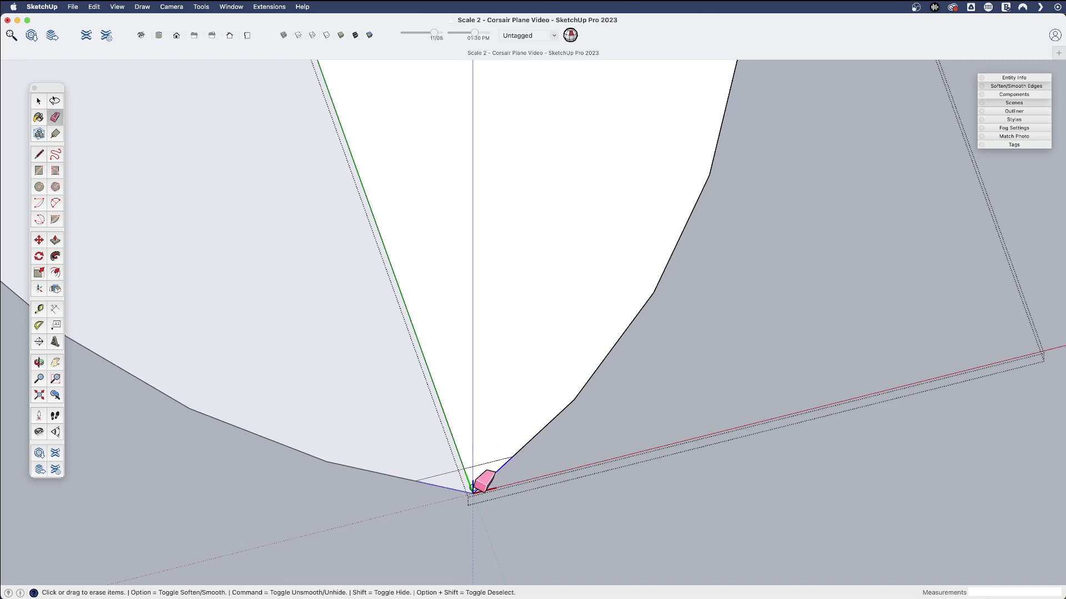
pyautogui.scroll(-5, 481, 494)
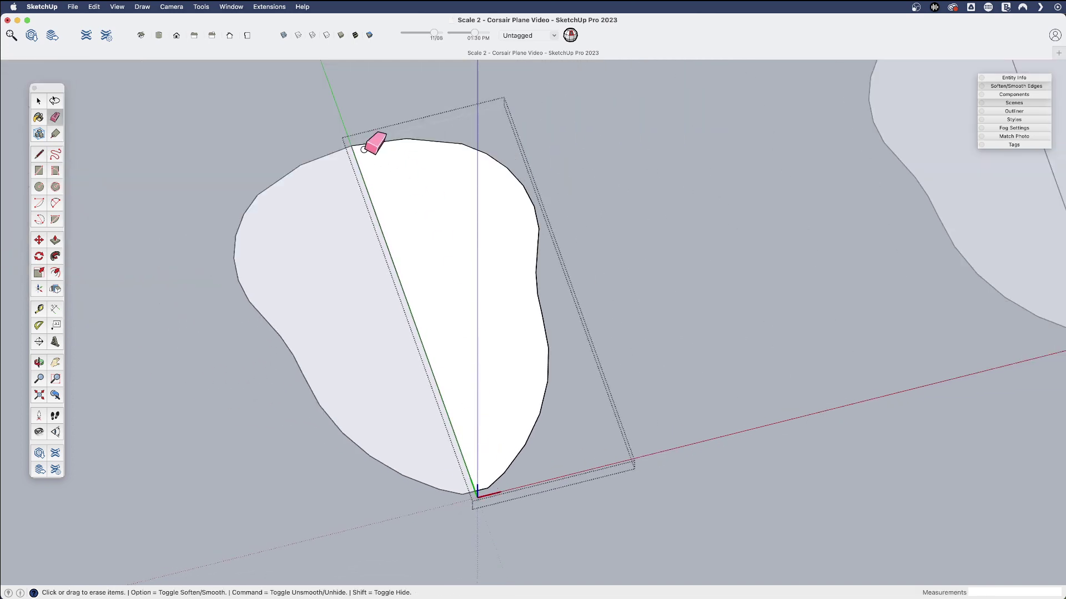
pyautogui.scroll(5, 358, 143)
# Step: Draw a short edge at the top junction and erase the leftover stray edges
pyautogui.press('l')
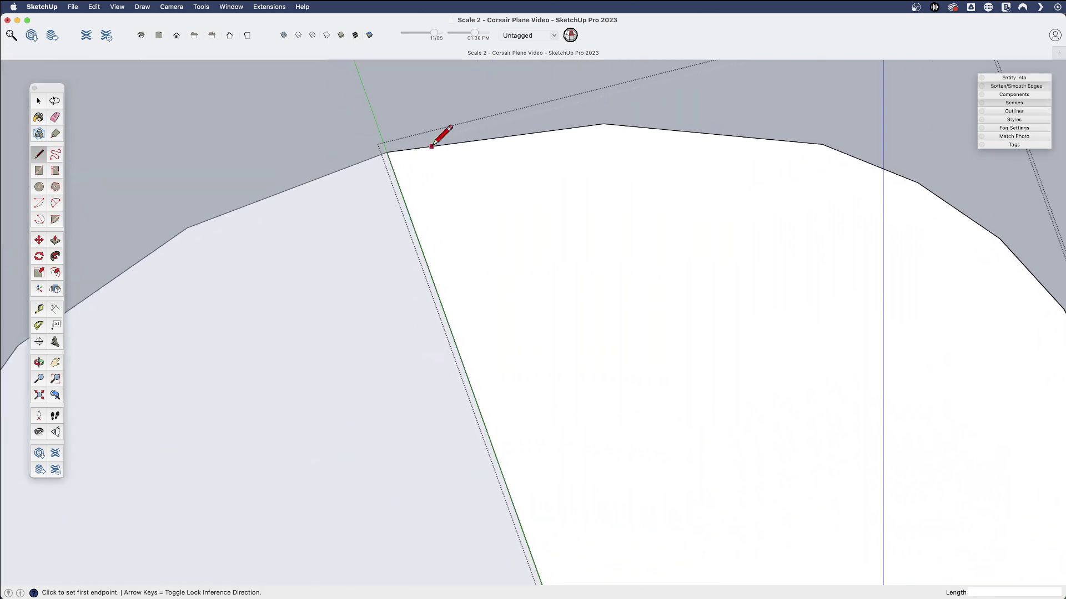
pyautogui.click(432, 146)
pyautogui.press('e')
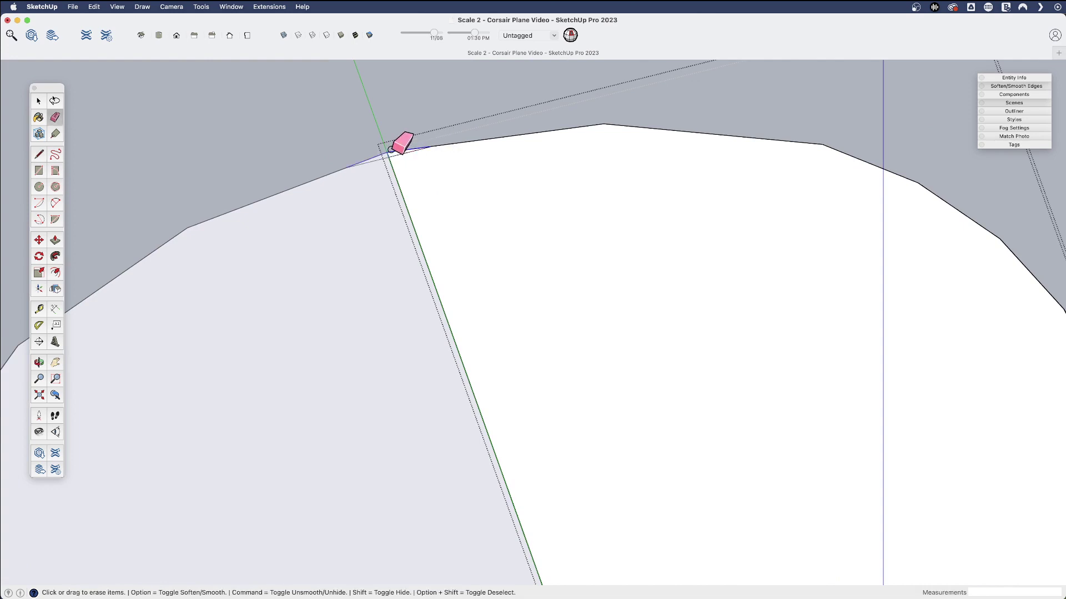
pyautogui.scroll(-6, 388, 167)
# Step: Push/pull the left outline into a solid and scale its top to 0.87 front-to-back and narrower
pyautogui.moveTo(466, 324); pyautogui.dragTo(463, 360, button='middle')
pyautogui.press('p')
pyautogui.click(474, 410)
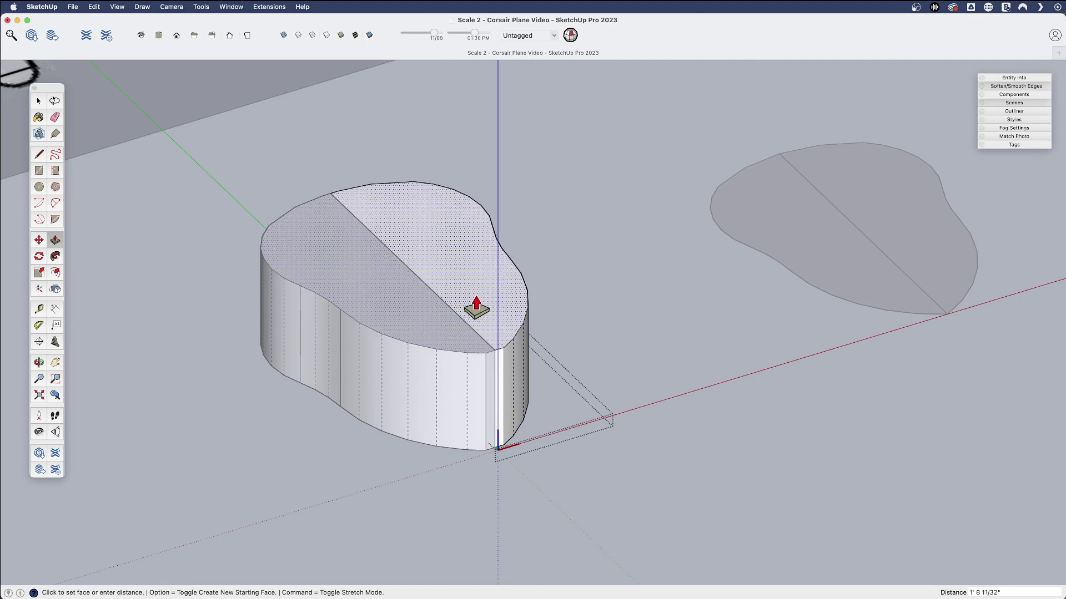
pyautogui.click(476, 306)
pyautogui.press('space')
pyautogui.keyDown('shift'); pyautogui.moveTo(478, 290); pyautogui.dragTo(493, 382, button='middle'); pyautogui.keyUp('shift')
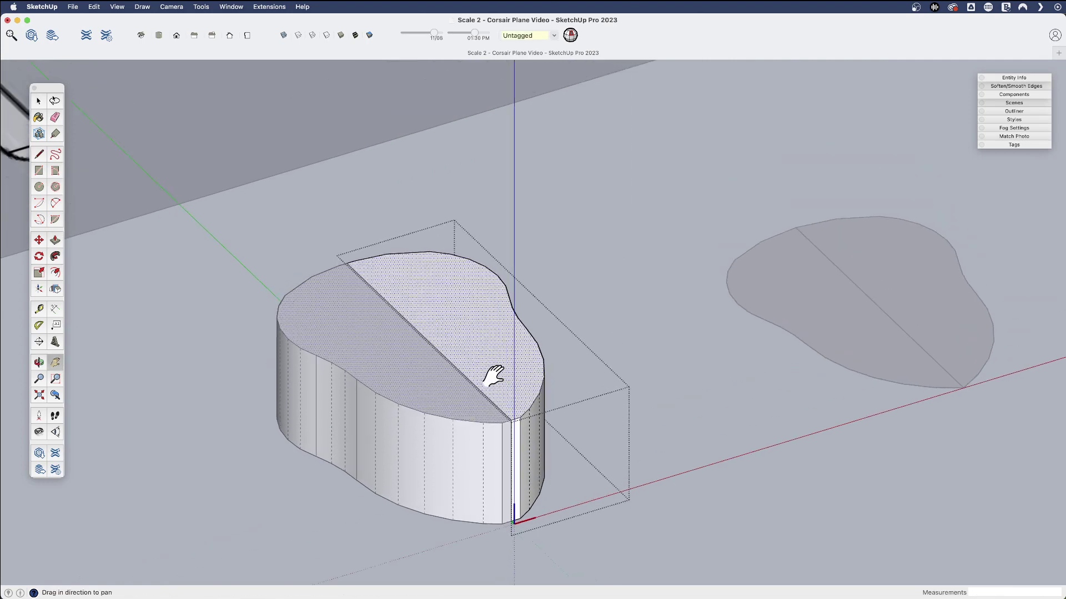
pyautogui.press('s')
pyautogui.moveTo(564, 404); pyautogui.dragTo(542, 384)
pyautogui.moveTo(522, 299); pyautogui.dragTo(500, 307)
# Step: Pull a second tier on the left solid and taper its top, 0.85 front-to-back and narrower
pyautogui.press('p')
pyautogui.click(476, 352)
pyautogui.click(472, 308)
pyautogui.press('s')
pyautogui.moveTo(498, 250); pyautogui.dragTo(492, 258)
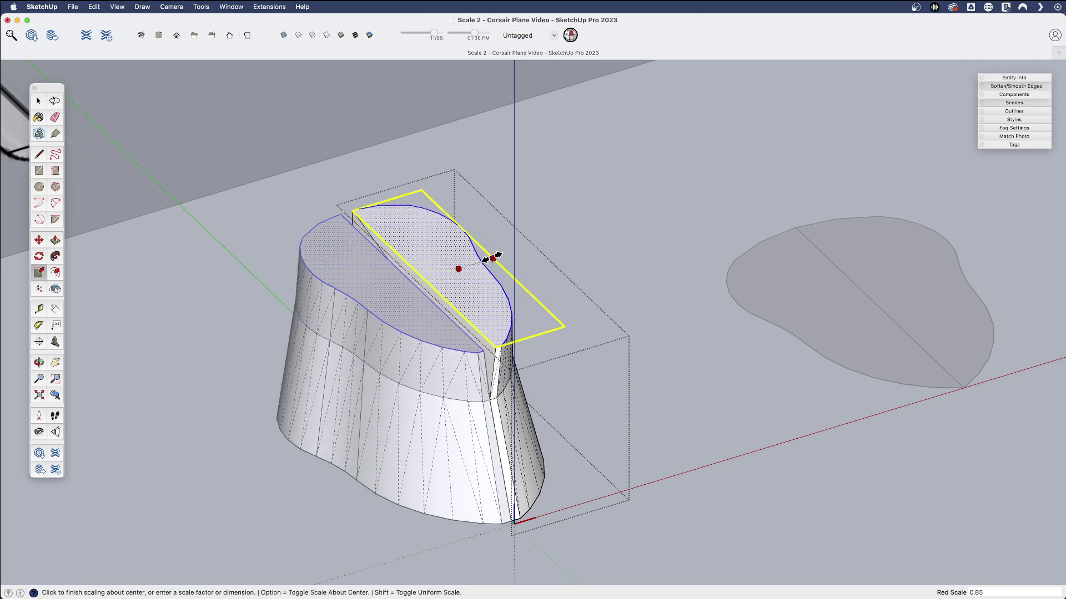
pyautogui.press('alt')
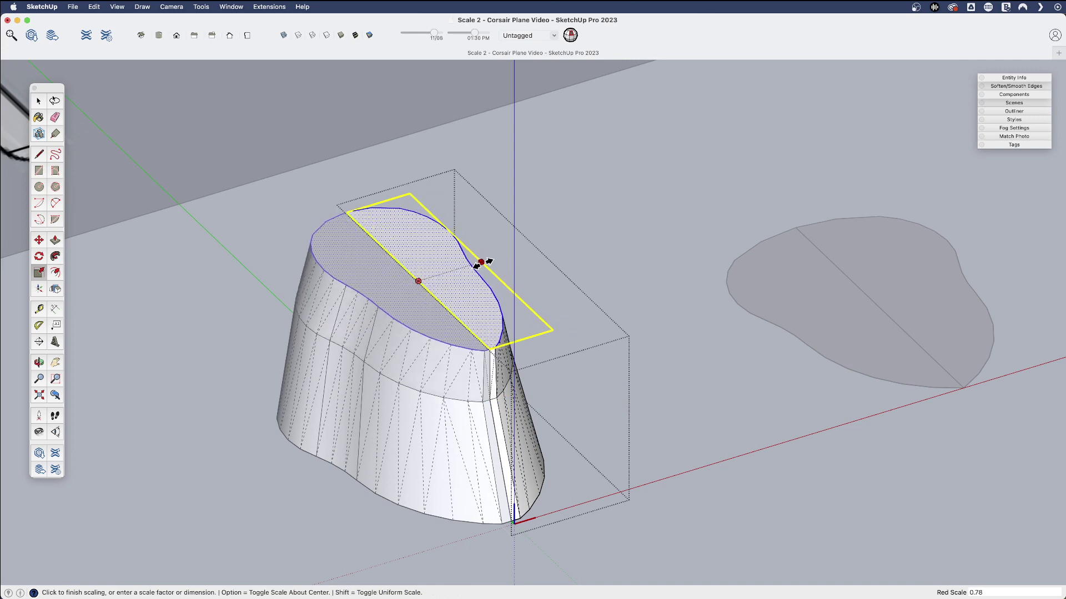
pyautogui.click(480, 262)
pyautogui.click(521, 339)
pyautogui.click(500, 320)
pyautogui.click(378, 204)
pyautogui.click(381, 211)
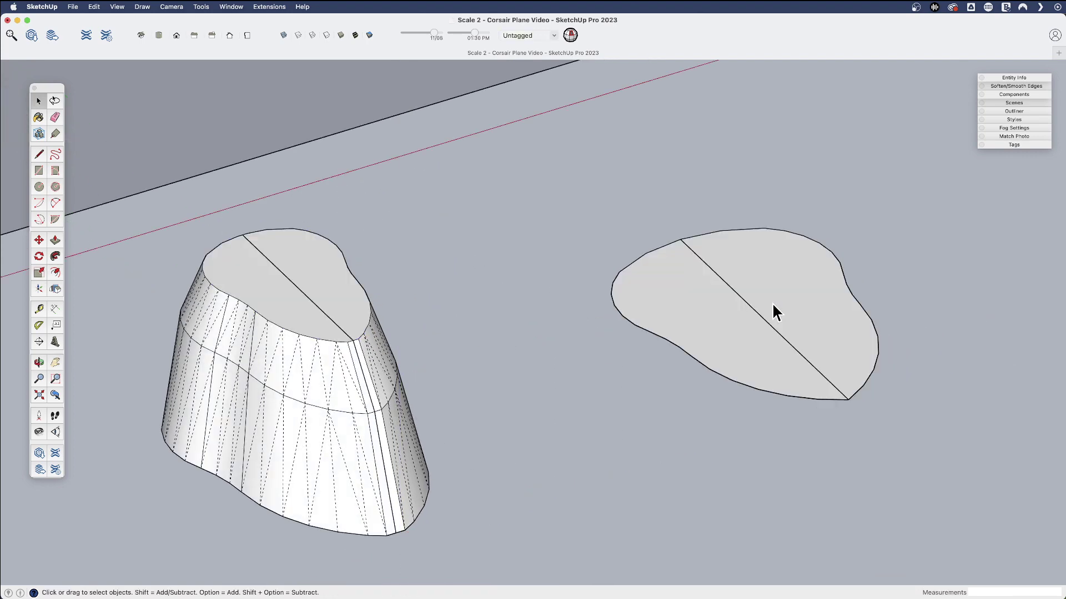
# Step: Extrude the right outline into a solid and scale its top to 0.87 front-to-back
pyautogui.doubleClick(773, 309)
pyautogui.press('p')
pyautogui.moveTo(815, 316); pyautogui.dragTo(822, 221)
pyautogui.press('space')
pyautogui.click(824, 217)
pyautogui.press('s')
pyautogui.click(899, 267)
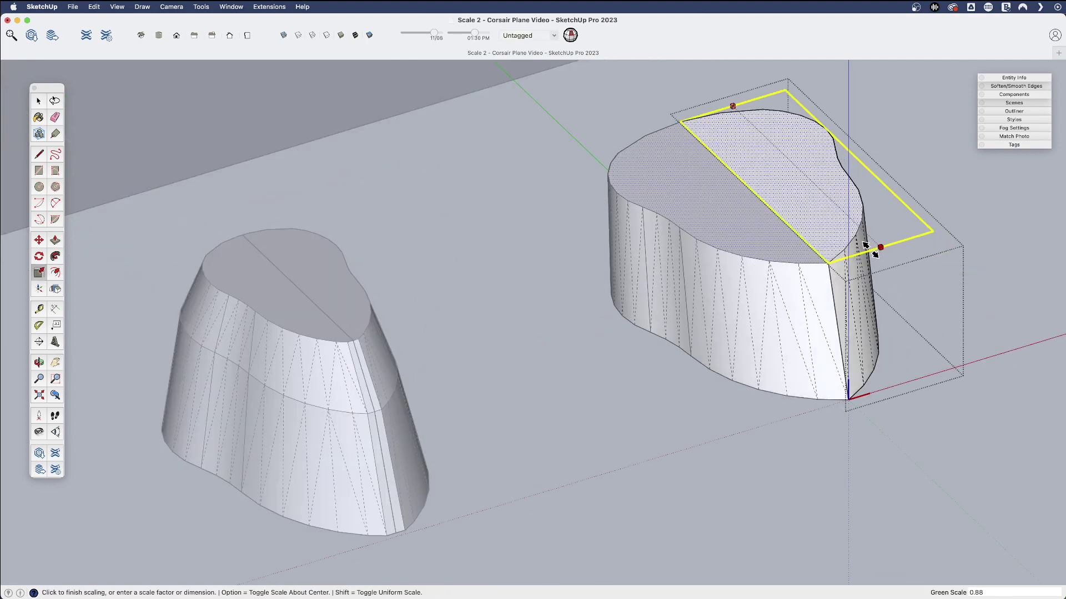
pyautogui.click(873, 245)
pyautogui.click(857, 160)
# Step: Pull a second tier on the right solid, narrow its top to 0.86, and orbit to compare both
pyautogui.click(821, 189)
pyautogui.press('p')
pyautogui.moveTo(821, 189); pyautogui.dragTo(810, 160)
pyautogui.click(811, 158)
pyautogui.keyDown('shift'); pyautogui.moveTo(809, 142); pyautogui.dragTo(771, 248, button='middle'); pyautogui.keyUp('shift')
pyautogui.press('s')
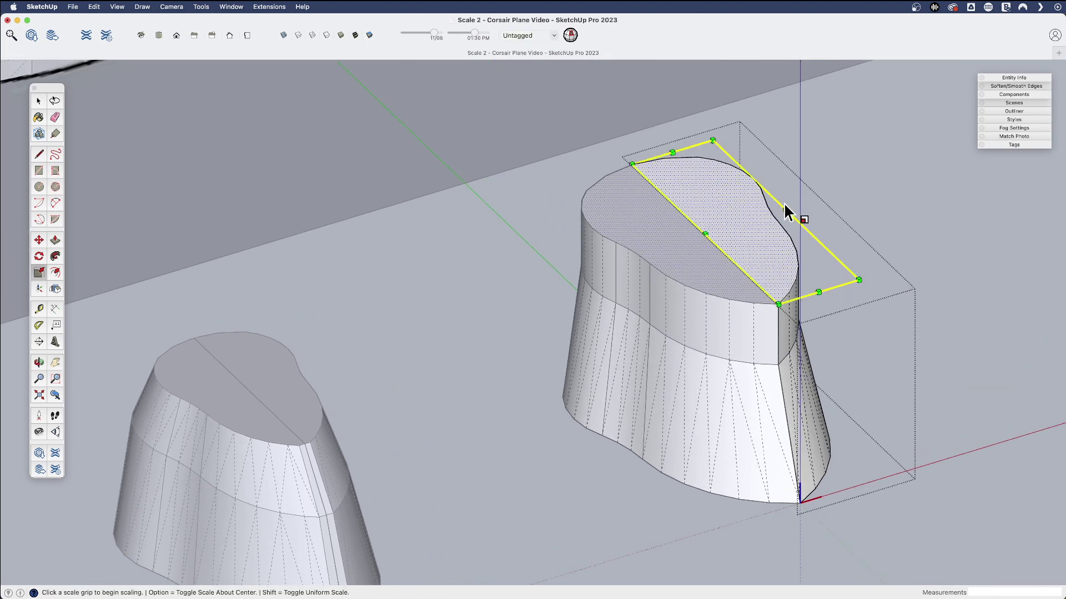
pyautogui.click(786, 209)
pyautogui.click(774, 214)
pyautogui.click(813, 294)
pyautogui.click(804, 286)
pyautogui.press('space')
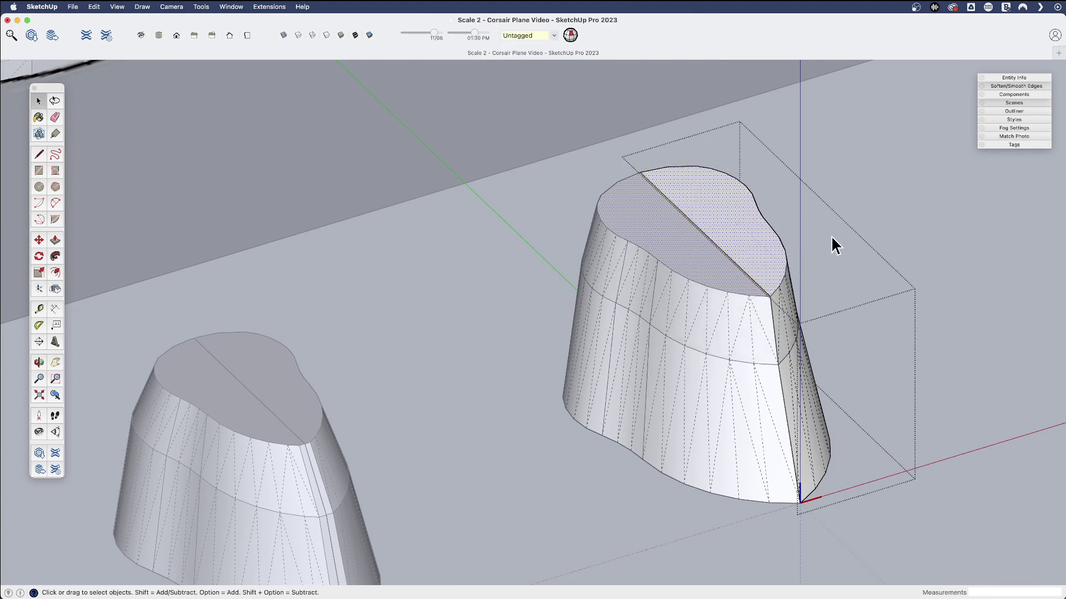
pyautogui.click(844, 203)
pyautogui.press('o')
pyautogui.moveTo(768, 326); pyautogui.dragTo(449, 381)
# Step: In the right solid's group, hide the diagonal top edge and soften its faceted edges
pyautogui.scroll(-5, 495, 428)
pyautogui.moveTo(555, 488); pyautogui.dragTo(483, 392)
pyautogui.press('space')
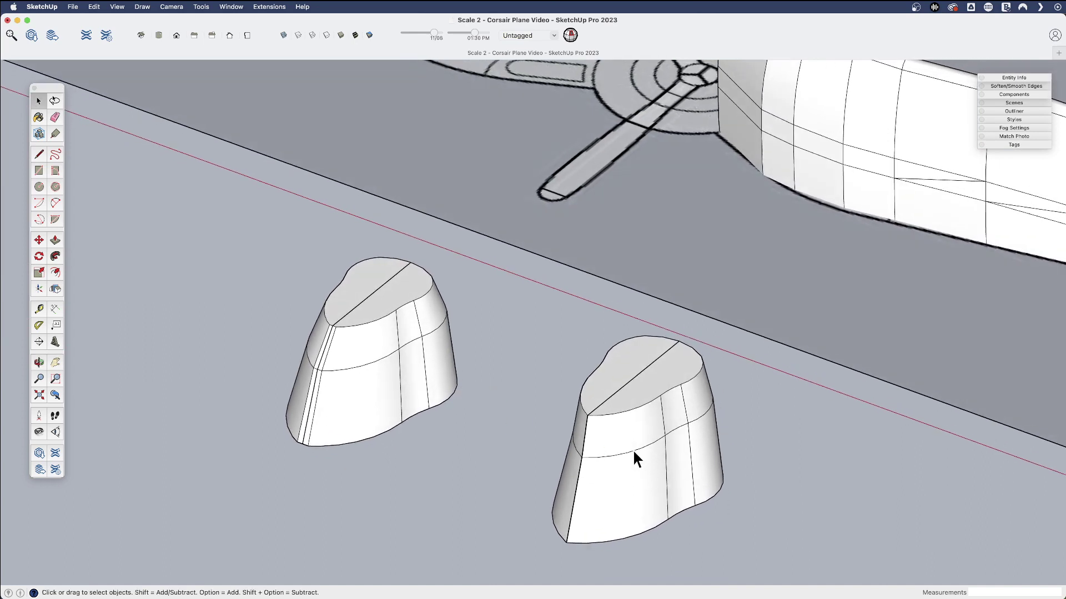
pyautogui.doubleClick(627, 449)
pyautogui.press('e')
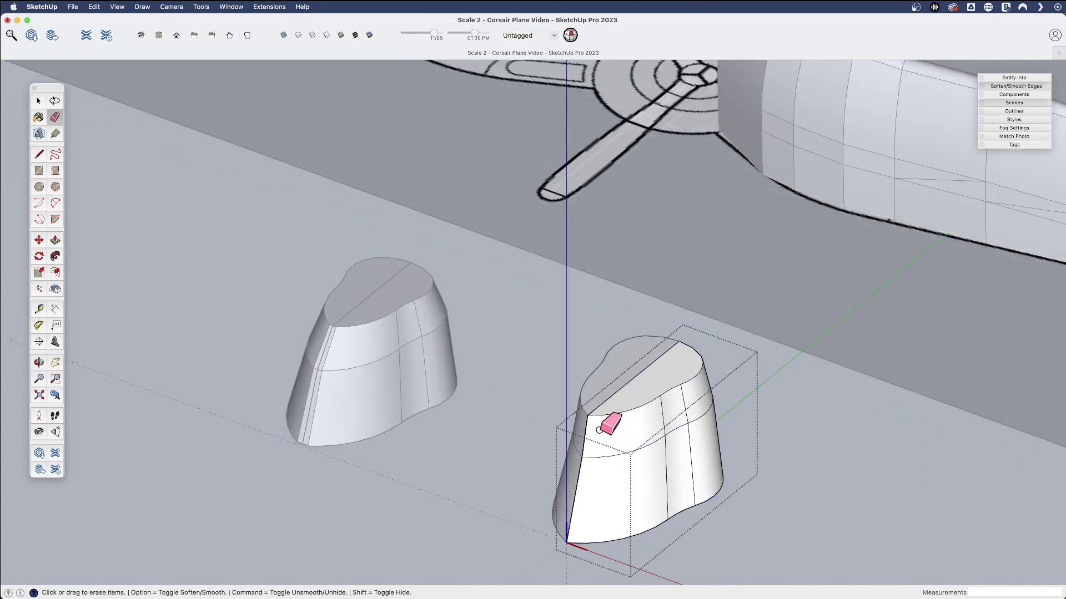
pyautogui.keyDown('shift'); pyautogui.click(602, 403); pyautogui.keyUp('shift')
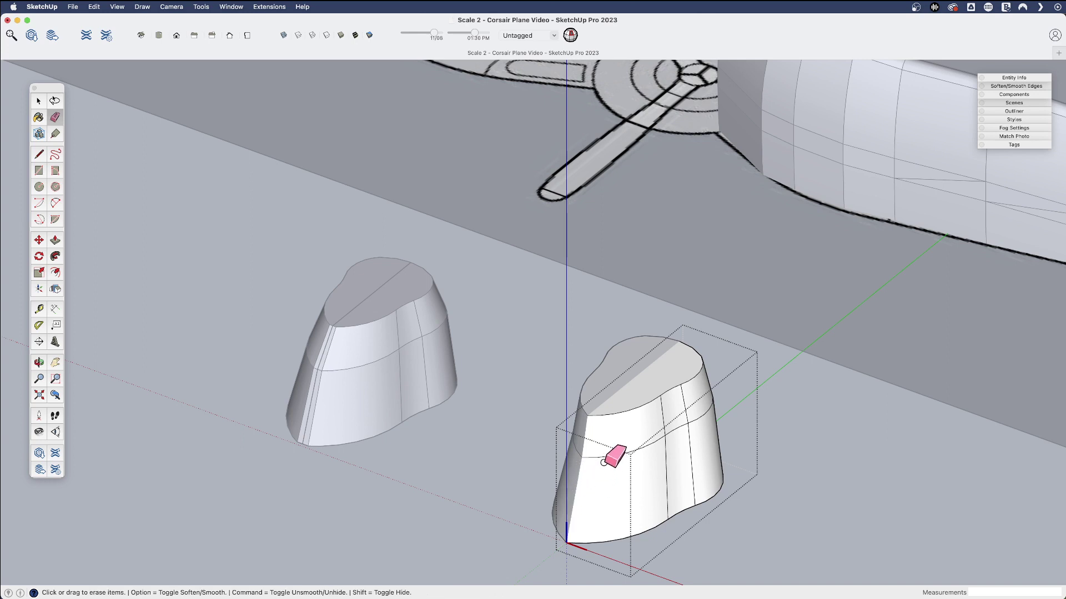
pyautogui.moveTo(604, 462)
pyautogui.keyDown('alt'); pyautogui.mouseDown()
pyautogui.moveTo(696, 426)
pyautogui.moveTo(670, 453)
pyautogui.moveTo(685, 418)
pyautogui.moveTo(695, 442)
pyautogui.mouseUp(); pyautogui.keyUp('alt')
# Step: Open the left solid's group and set the Eraser to soften edges rather than delete them
pyautogui.scroll(-3, 696, 442)
pyautogui.press('space')
pyautogui.doubleClick(460, 368)
pyautogui.scroll(5, 454, 362)
pyautogui.press('e')
pyautogui.press('shift')
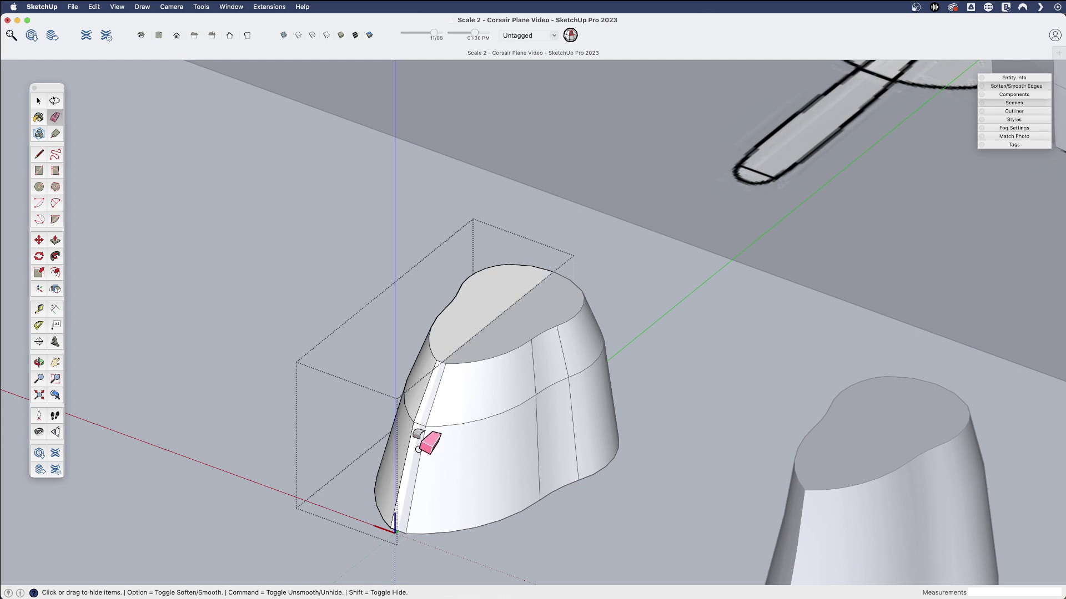
pyautogui.press('alt')
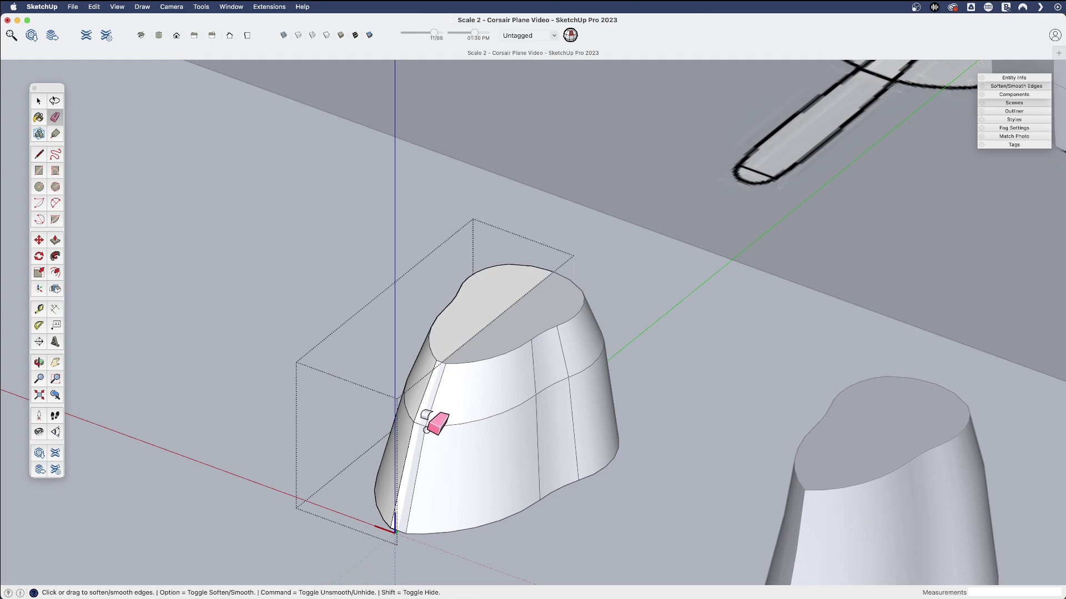
pyautogui.scroll(3, 428, 426)
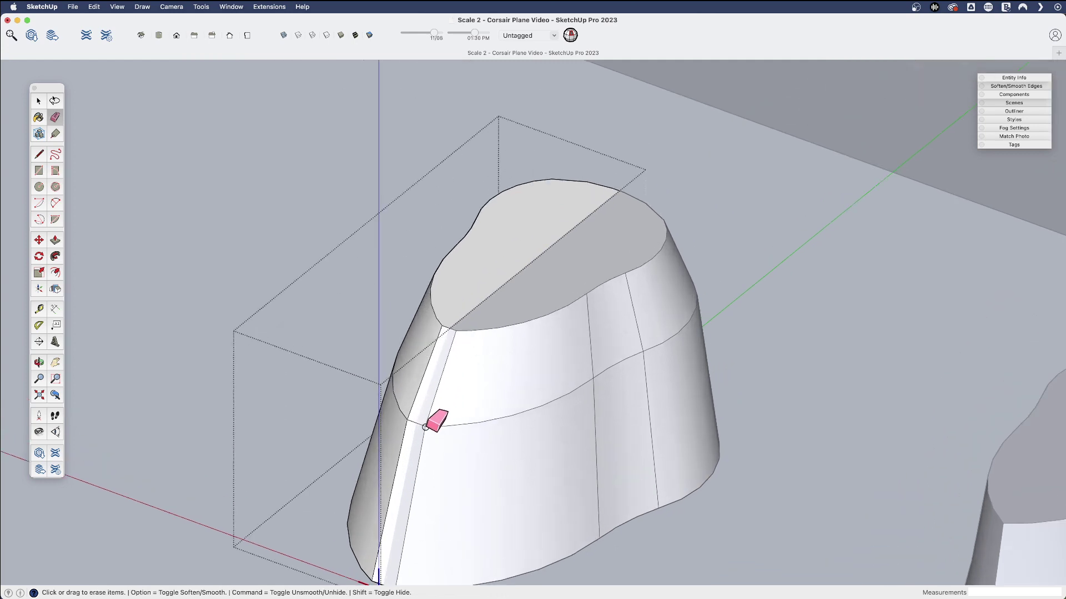
# Step: Soften the remaining seam edges across the shape's right part, then exit the group
pyautogui.press('space')
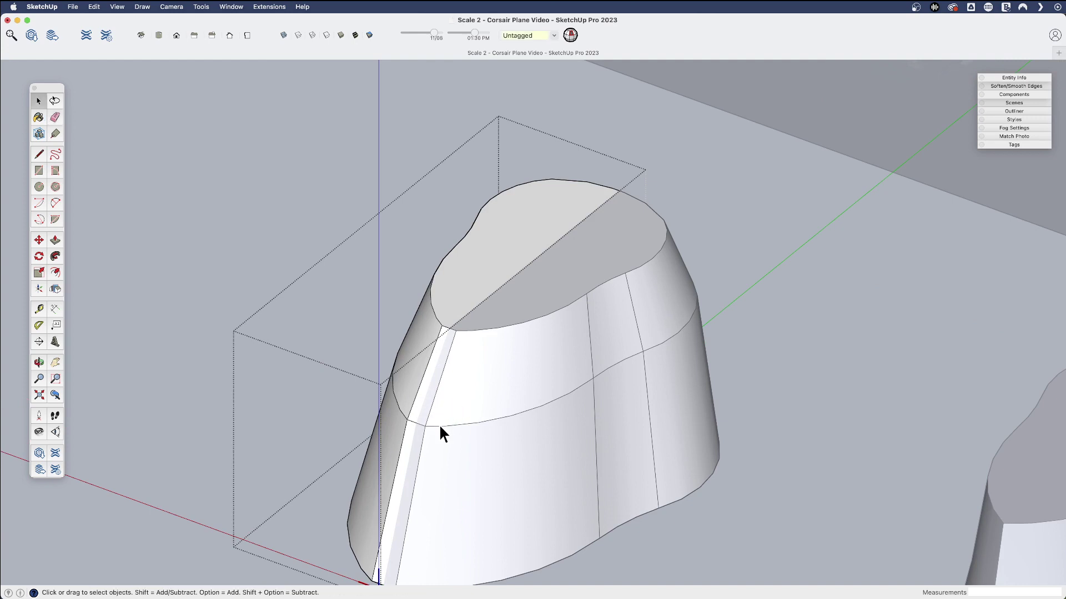
pyautogui.doubleClick(451, 431)
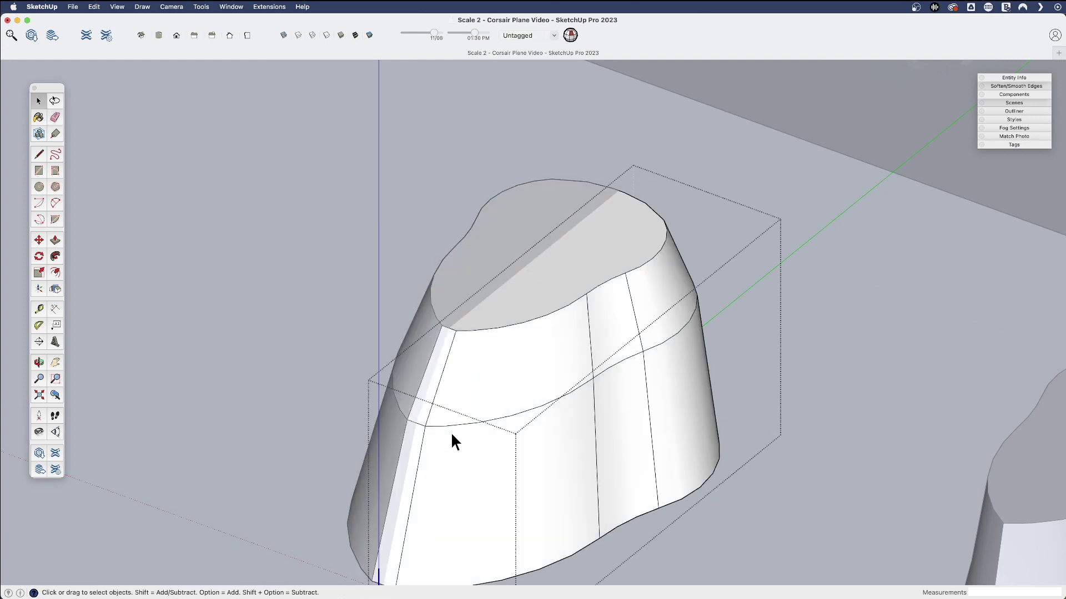
pyautogui.press('e')
pyautogui.moveTo(430, 427)
pyautogui.keyDown('alt'); pyautogui.mouseDown()
pyautogui.moveTo(421, 431)
pyautogui.moveTo(452, 423)
pyautogui.mouseUp(); pyautogui.keyUp('alt')
pyautogui.moveTo(599, 368)
pyautogui.keyDown('alt'); pyautogui.mouseDown()
pyautogui.moveTo(661, 340)
pyautogui.moveTo(619, 374)
pyautogui.mouseUp(); pyautogui.keyUp('alt')
pyautogui.press('space')
pyautogui.scroll(-3, 395, 318)
pyautogui.scroll(2, 378, 304)
pyautogui.click(378, 304)
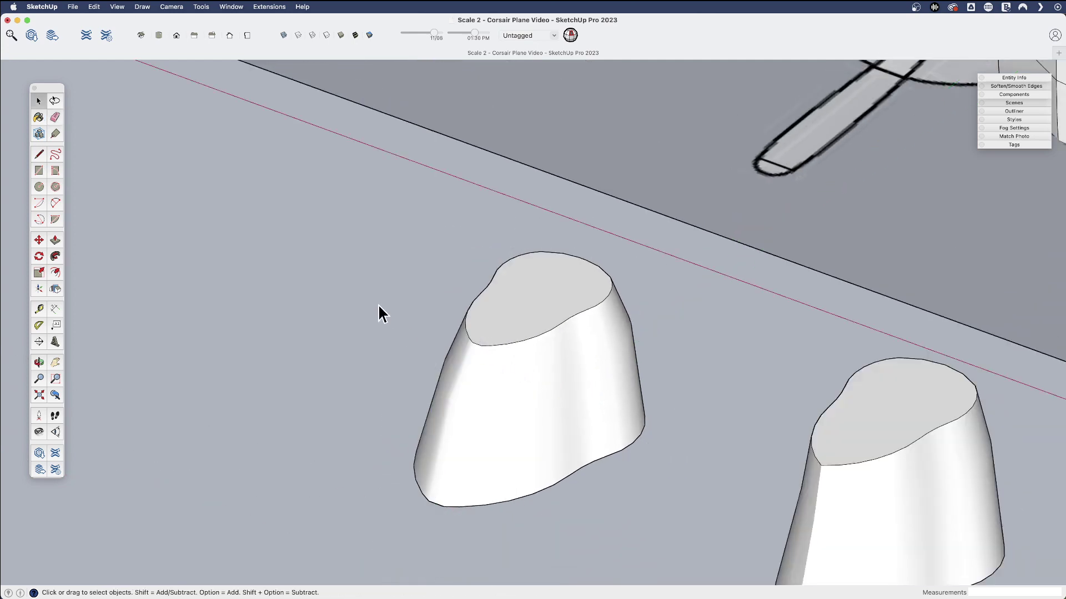
pyautogui.scroll(-2, 400, 322)
pyautogui.moveTo(424, 339); pyautogui.dragTo(951, 362, button='middle')
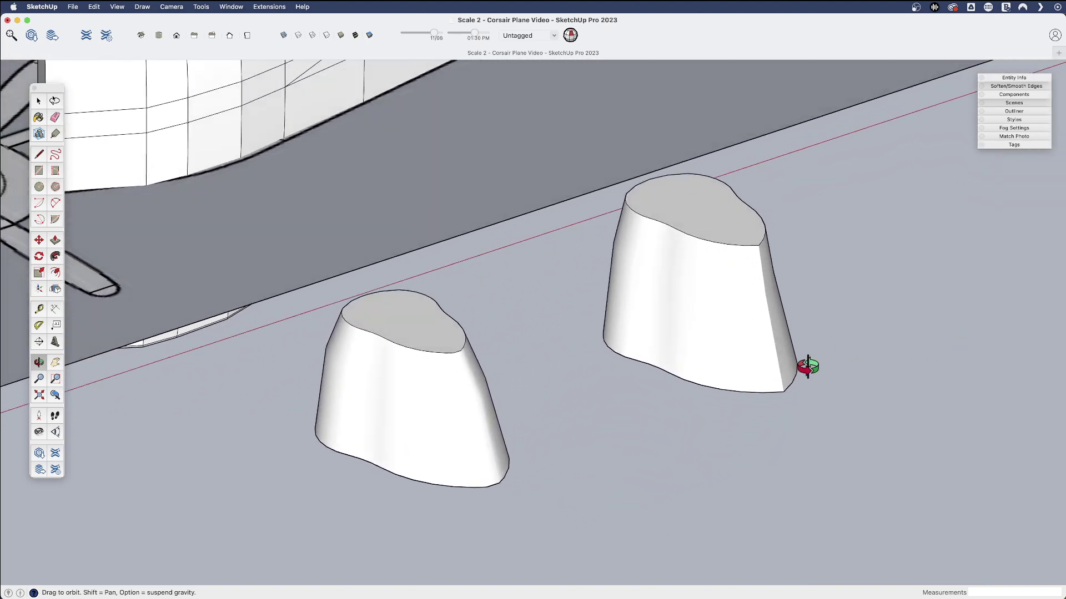
pyautogui.keyDown('shift'); pyautogui.moveTo(762, 338); pyautogui.dragTo(644, 353, button='middle'); pyautogui.keyUp('shift')
pyautogui.click(657, 276)
pyautogui.press('m')
pyautogui.click(670, 269)
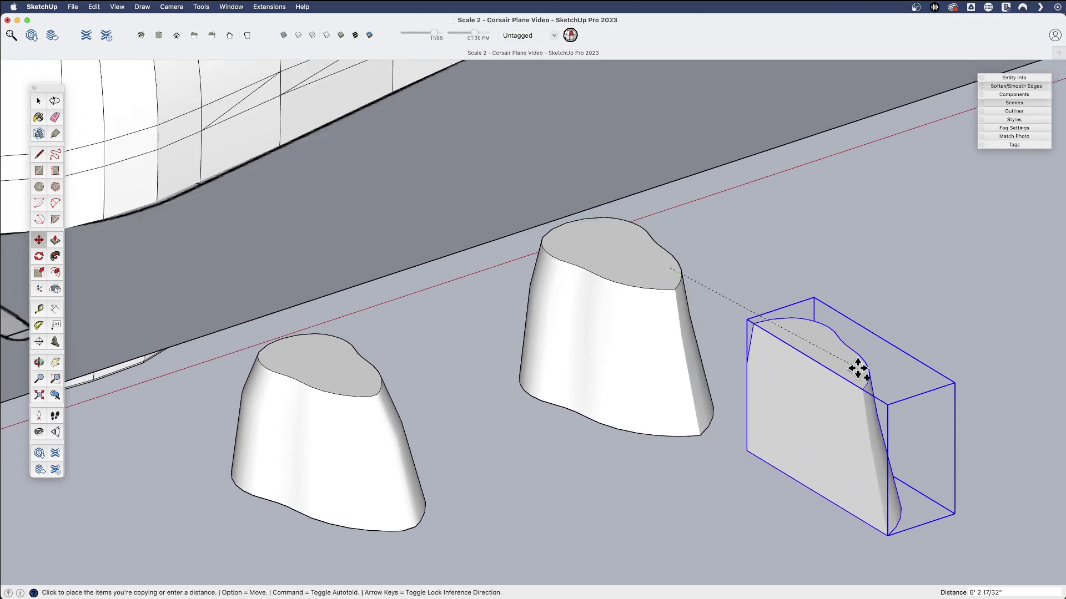
pyautogui.click(866, 387)
pyautogui.press('space')
pyautogui.doubleClick(822, 417)
pyautogui.click(820, 411)
pyautogui.press('Delete')
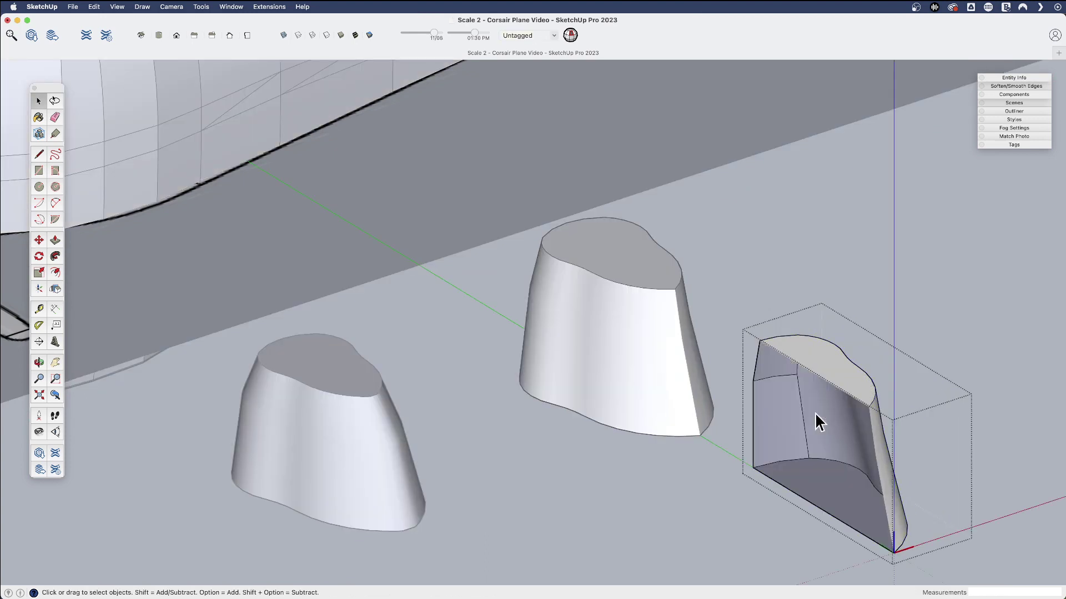
pyautogui.click(493, 420)
pyautogui.click(404, 388)
pyautogui.press('m')
pyautogui.press('alt')
pyautogui.click(419, 388)
pyautogui.click(580, 479)
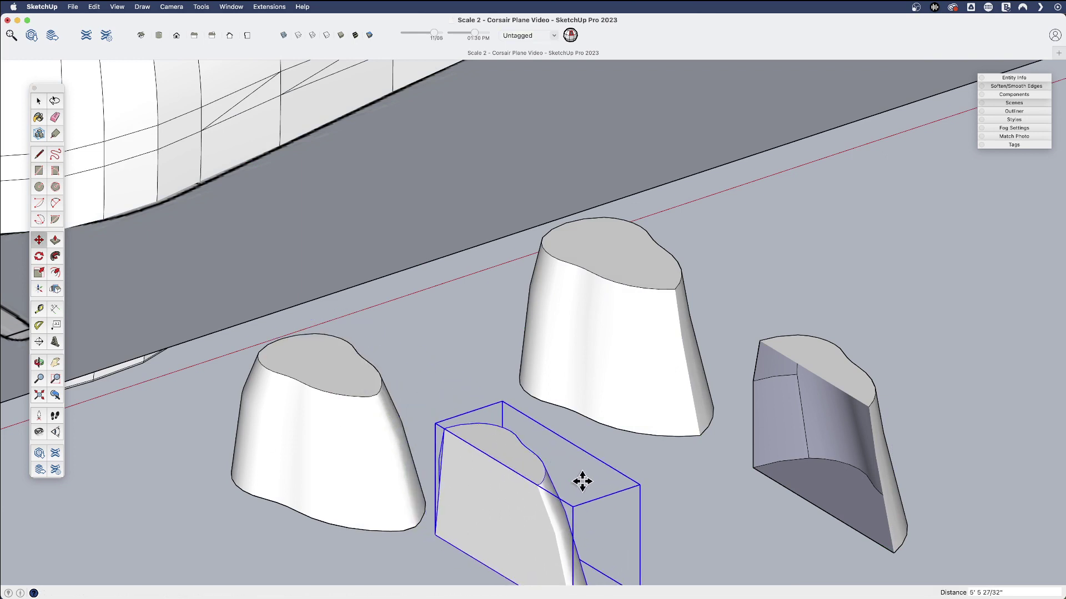
pyautogui.press('space')
pyautogui.doubleClick(517, 501)
pyautogui.click(515, 495)
pyautogui.press('Delete')
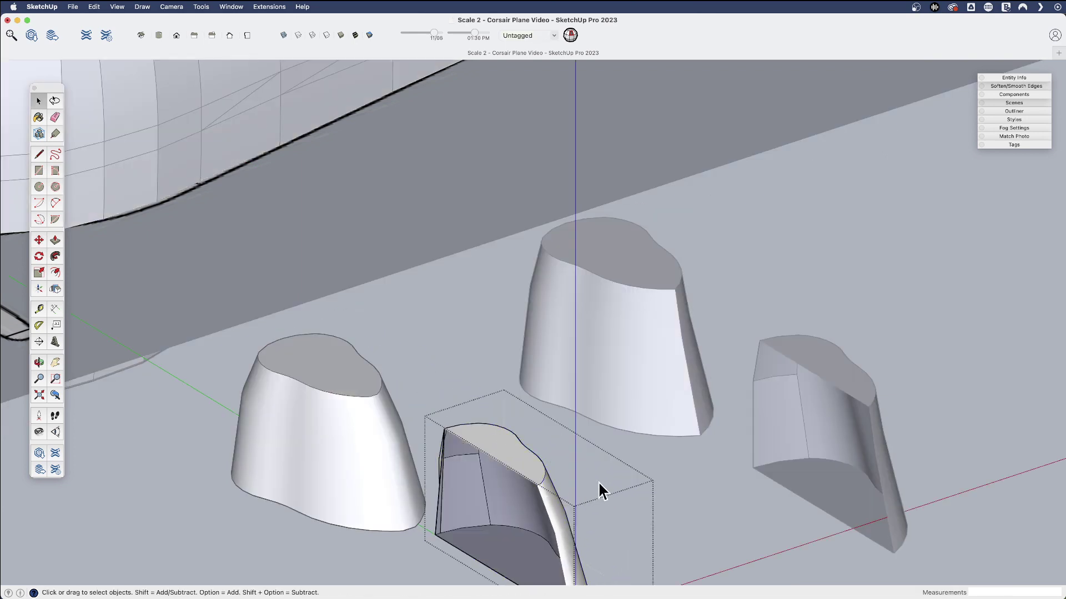
pyautogui.click(635, 464)
pyautogui.press('e')
pyautogui.click(559, 520)
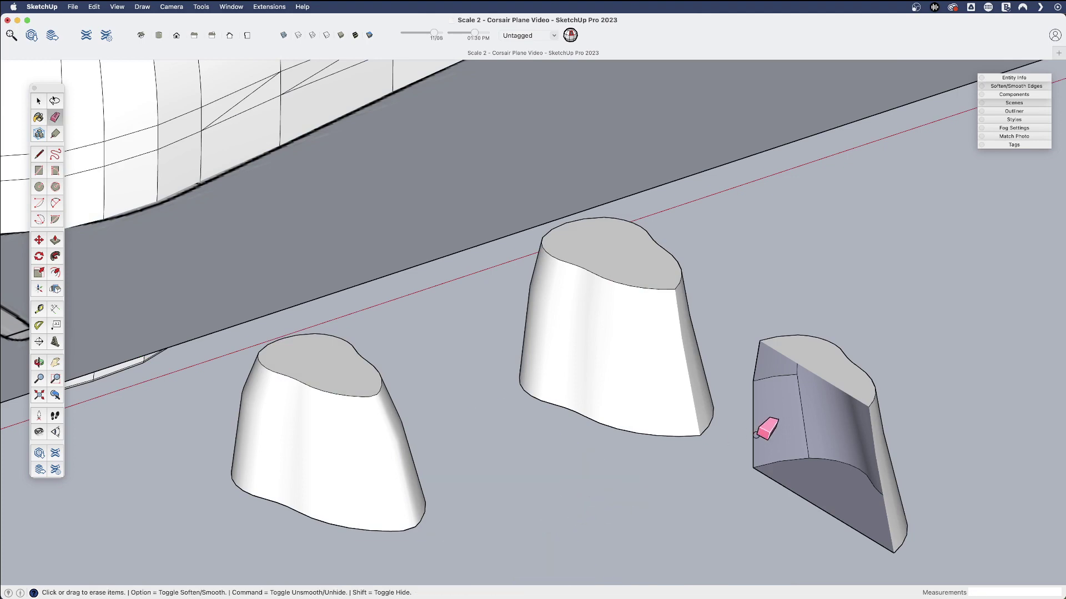
pyautogui.click(773, 357)
pyautogui.moveTo(588, 377)
pyautogui.keyDown('shift'); pyautogui.mouseDown(button='middle')
pyautogui.moveTo(624, 361)
pyautogui.moveTo(416, 452)
pyautogui.moveTo(297, 400)
pyautogui.moveTo(250, 468)
pyautogui.mouseUp(button='middle'); pyautogui.keyUp('shift')
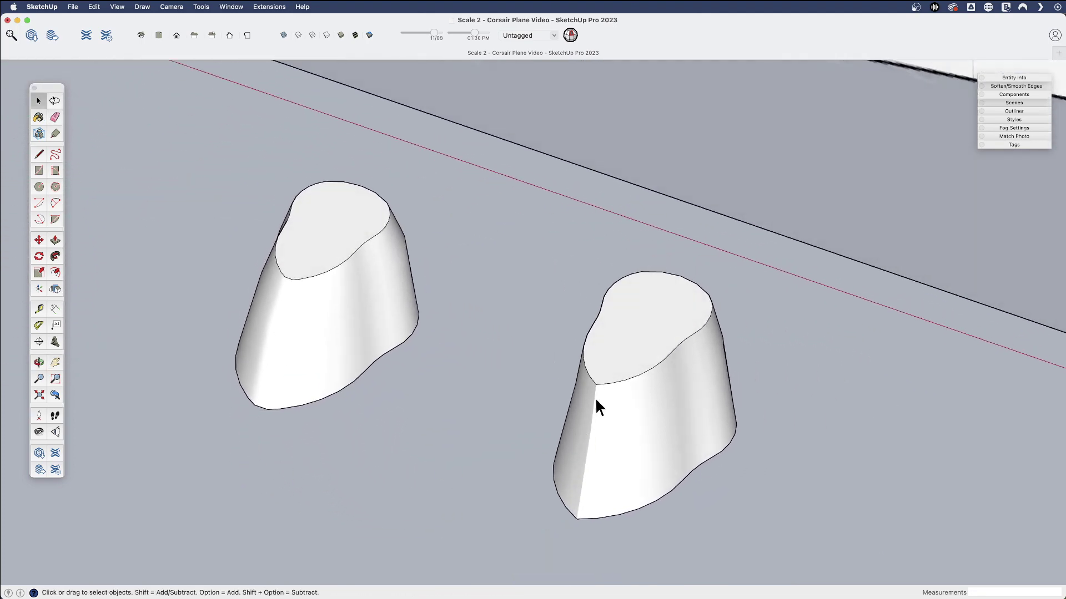
pyautogui.moveTo(594, 405); pyautogui.dragTo(844, 327, button='middle')
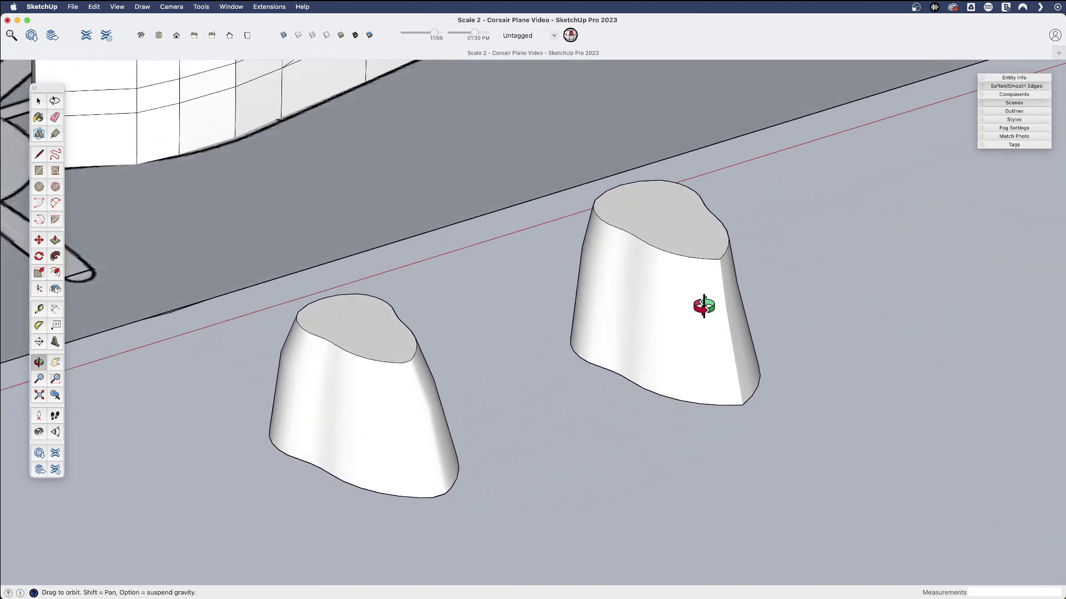
pyautogui.moveTo(702, 276); pyautogui.dragTo(518, 438, button='middle')
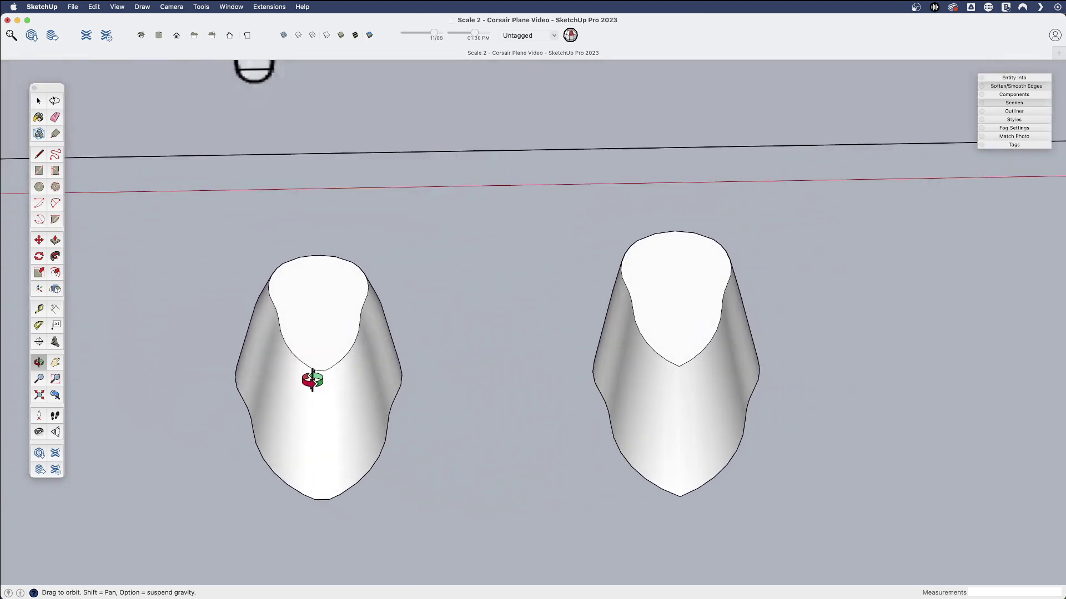
pyautogui.moveTo(329, 376); pyautogui.dragTo(272, 381, button='middle')
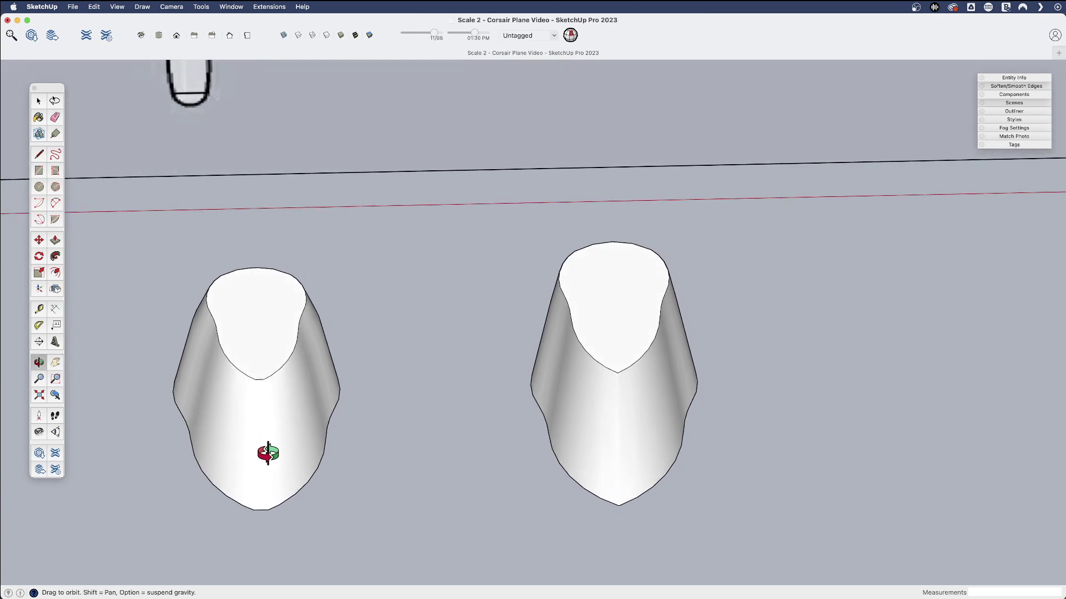
pyautogui.moveTo(267, 445); pyautogui.dragTo(370, 391, button='middle')
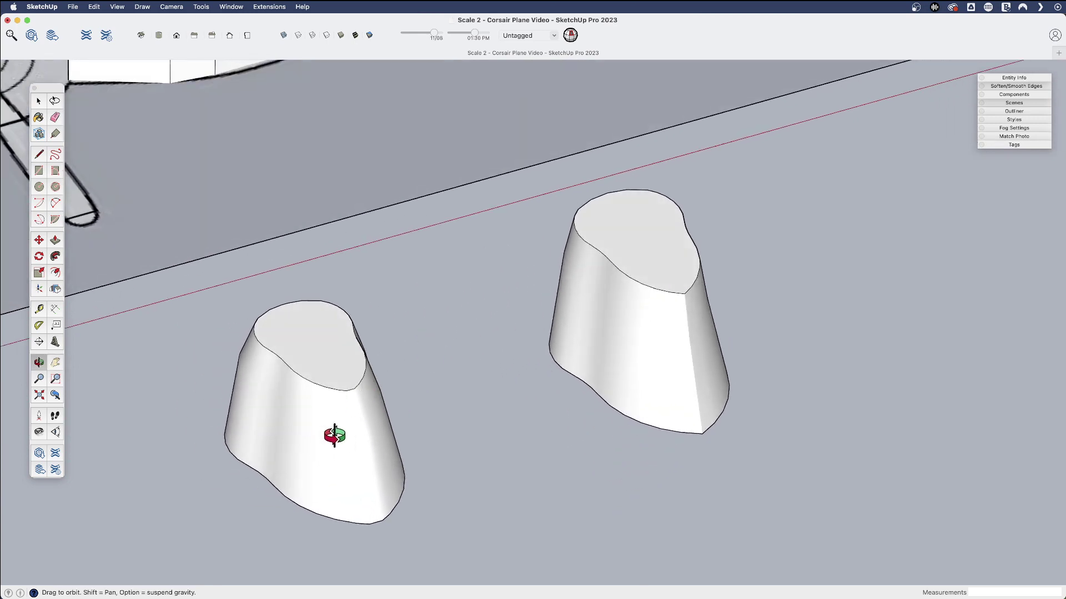
pyautogui.moveTo(360, 428); pyautogui.dragTo(547, 428, button='middle')
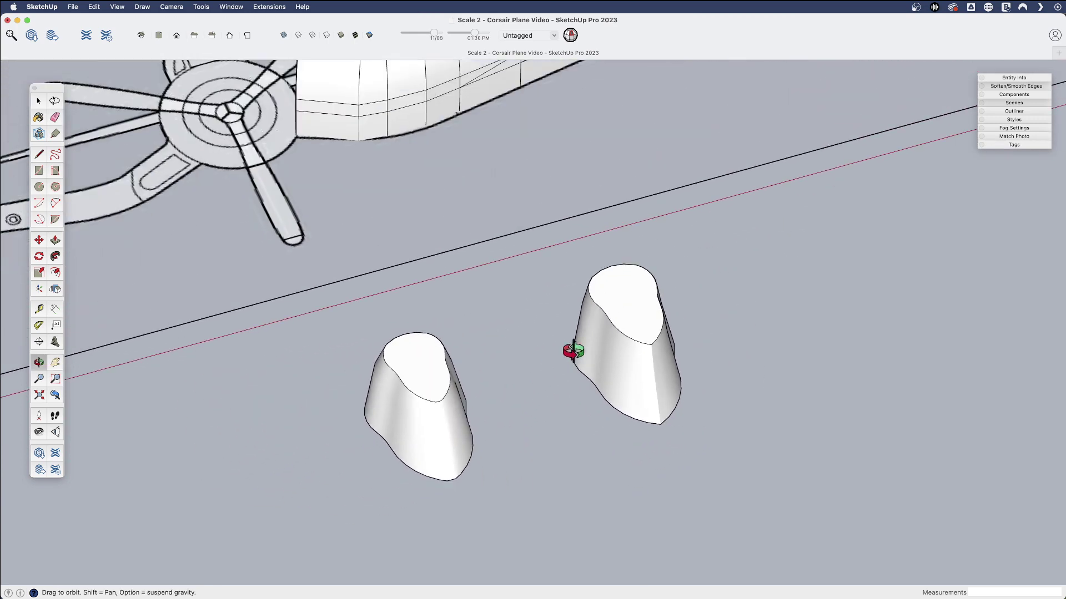
pyautogui.scroll(6, 647, 333)
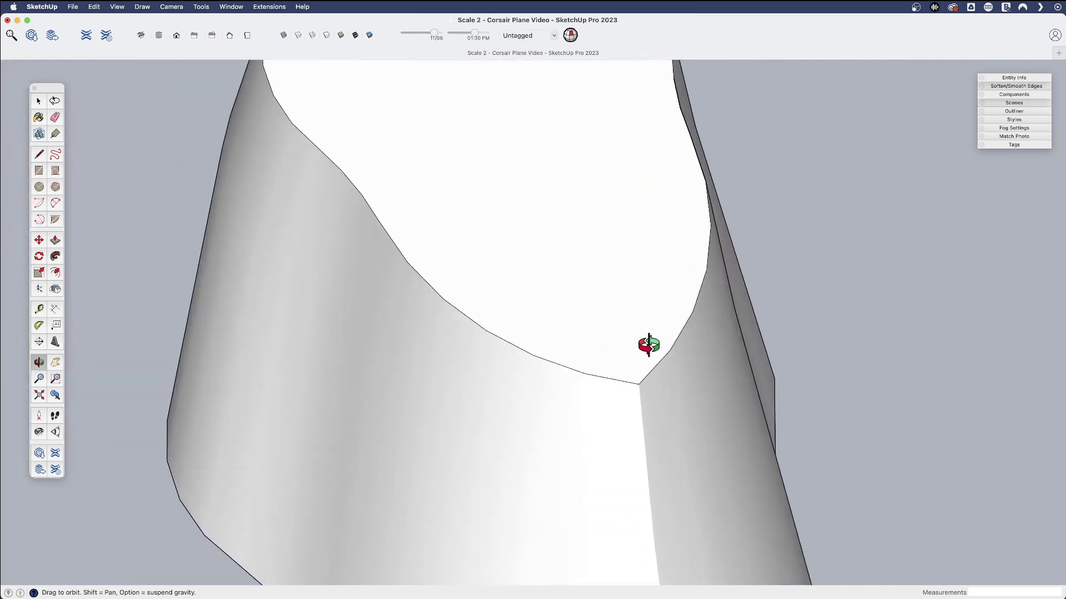
pyautogui.scroll(2, 646, 349)
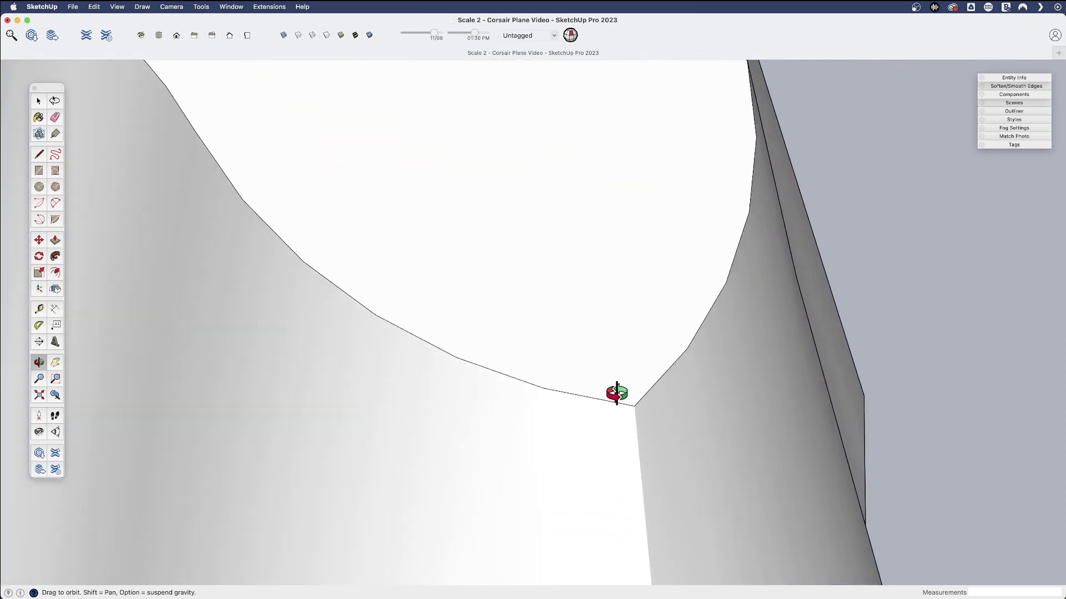
pyautogui.scroll(-5, 638, 382)
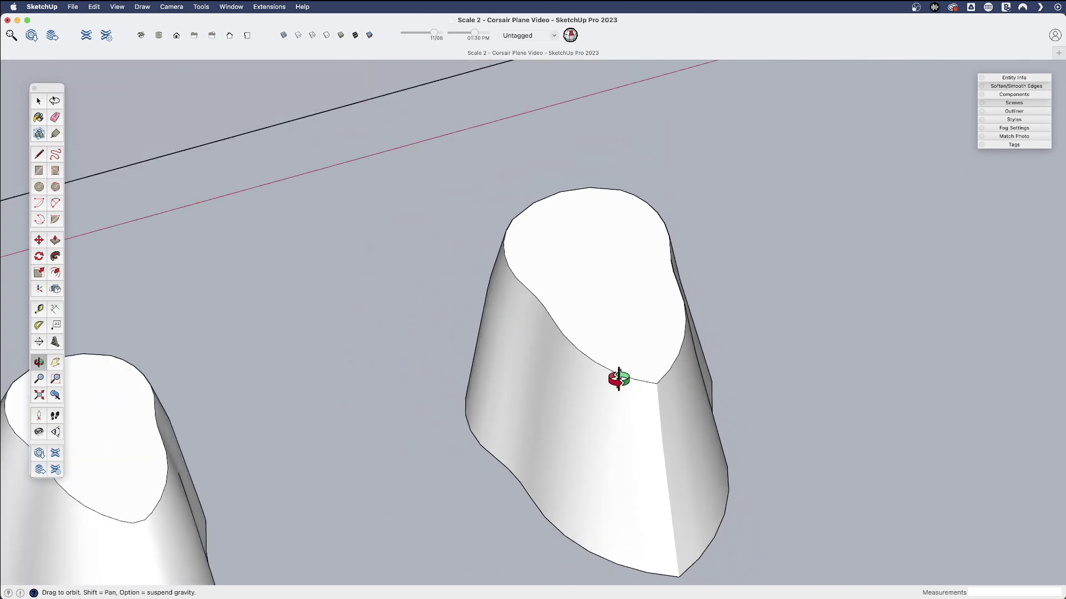
pyautogui.press('h')
pyautogui.moveTo(607, 378); pyautogui.dragTo(666, 280)
pyautogui.moveTo(344, 428); pyautogui.dragTo(411, 334)
pyautogui.press('space')
pyautogui.click(352, 362)
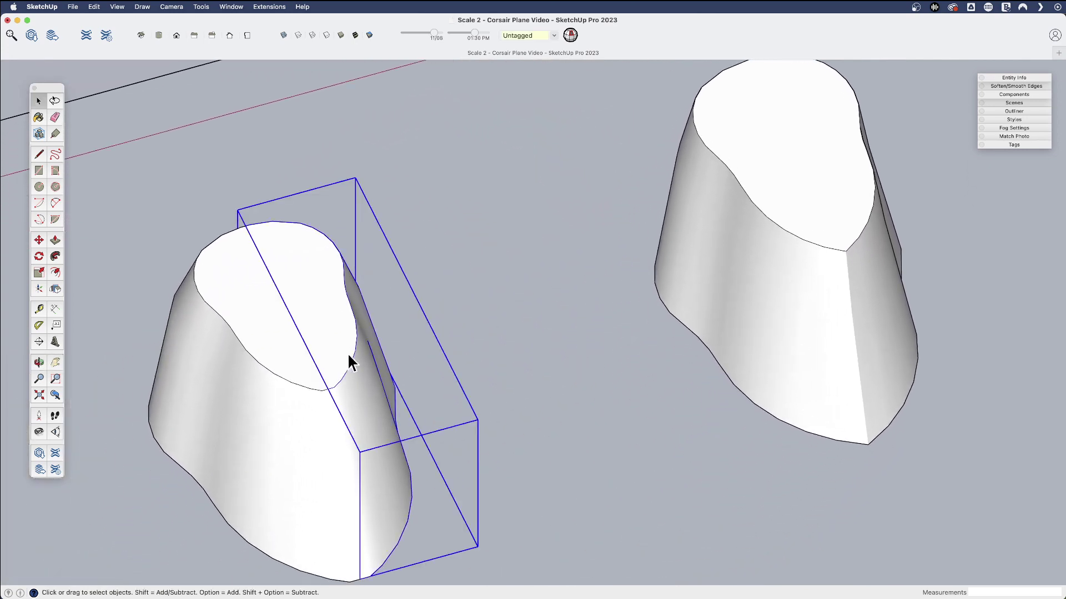
pyautogui.press('m')
pyautogui.click(341, 349)
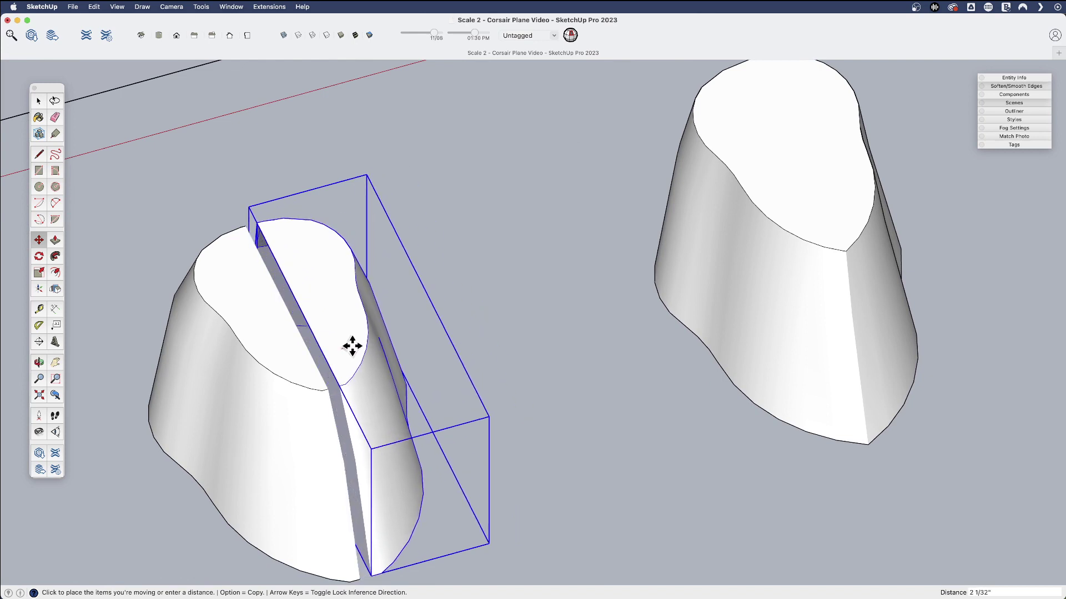
pyautogui.click(341, 350)
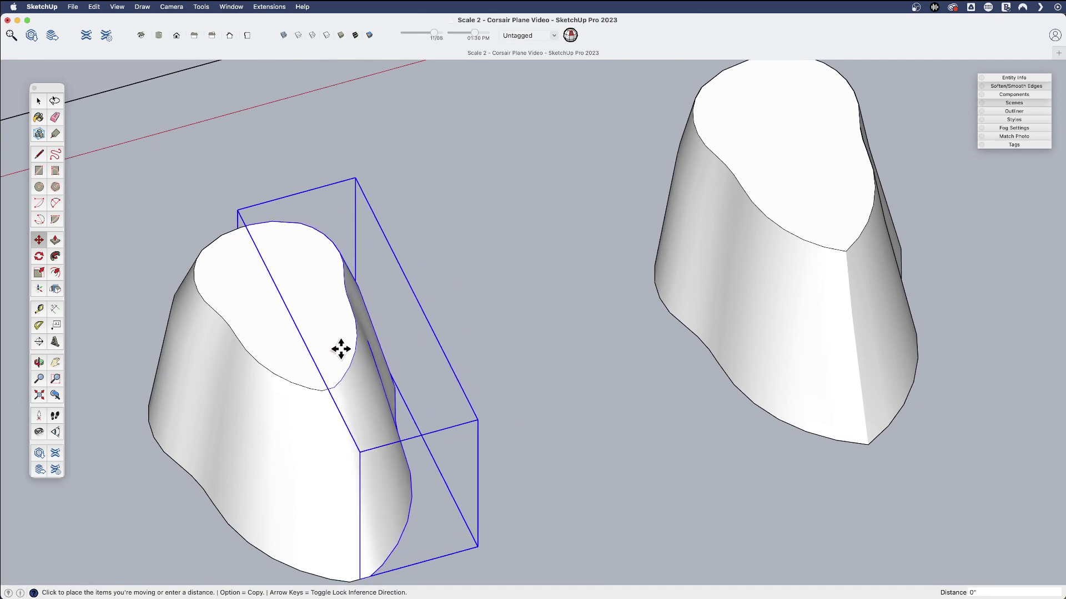
pyautogui.press('space')
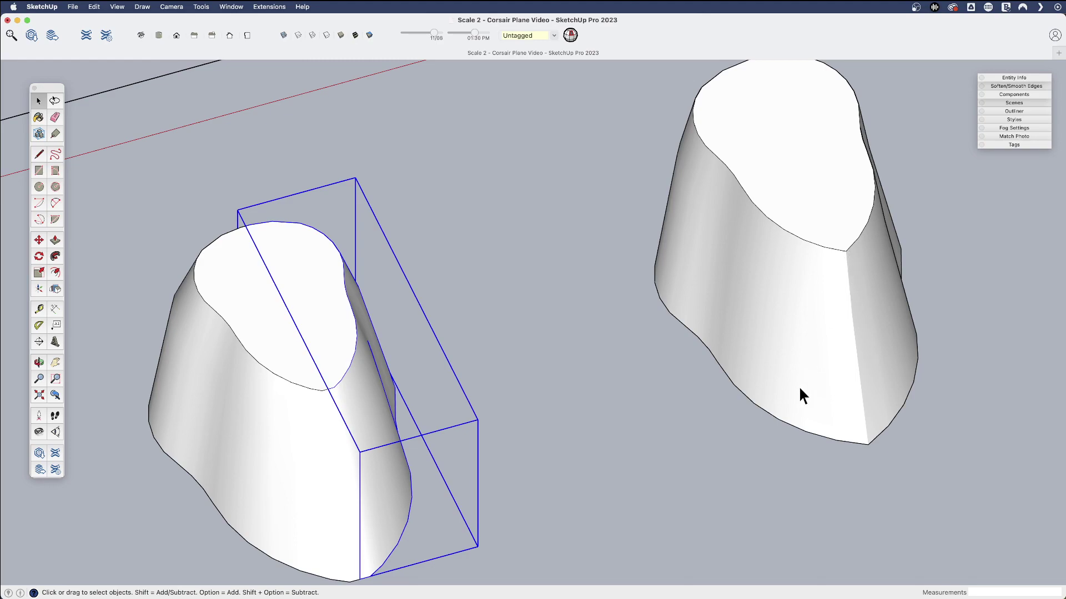
pyautogui.scroll(-8, 635, 411)
pyautogui.moveTo(618, 385); pyautogui.dragTo(309, 436, button='middle')
pyautogui.scroll(-6, 555, 323)
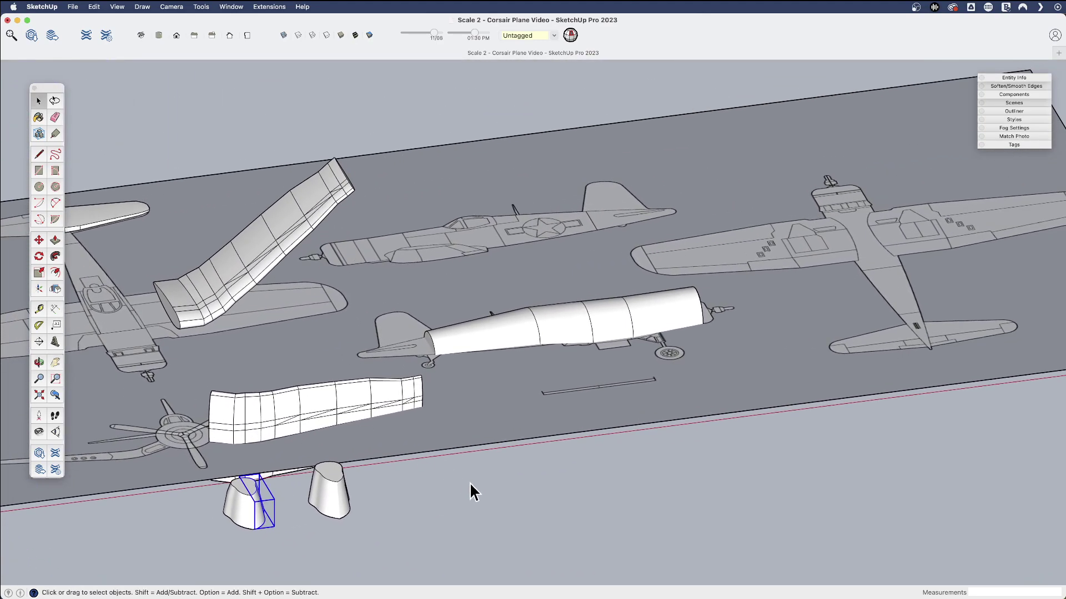